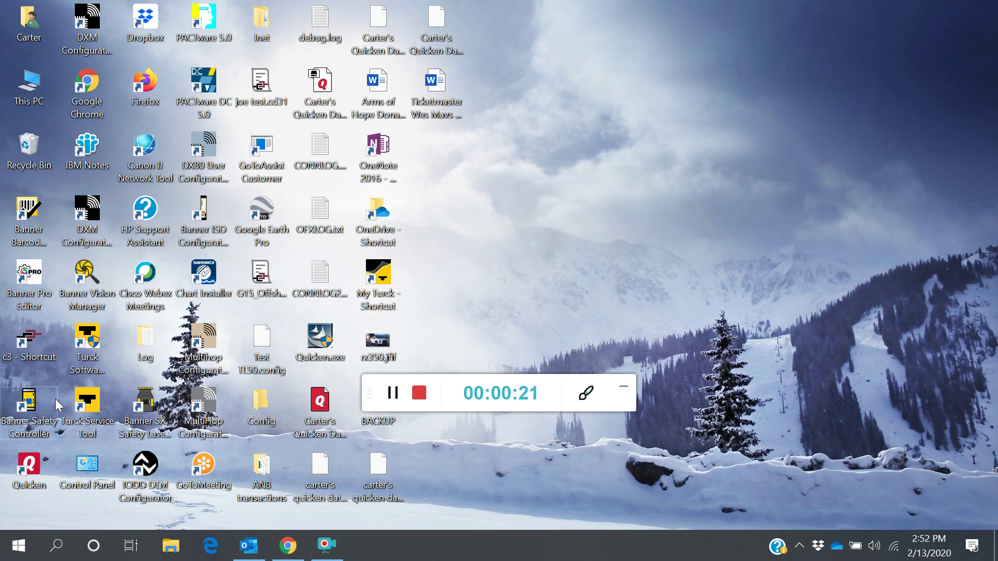
# Open Banner Safety Controller, start a new XS26/SC26 Series configuration and acknowledge the startup warning.
pyautogui.doubleClick(30, 408)
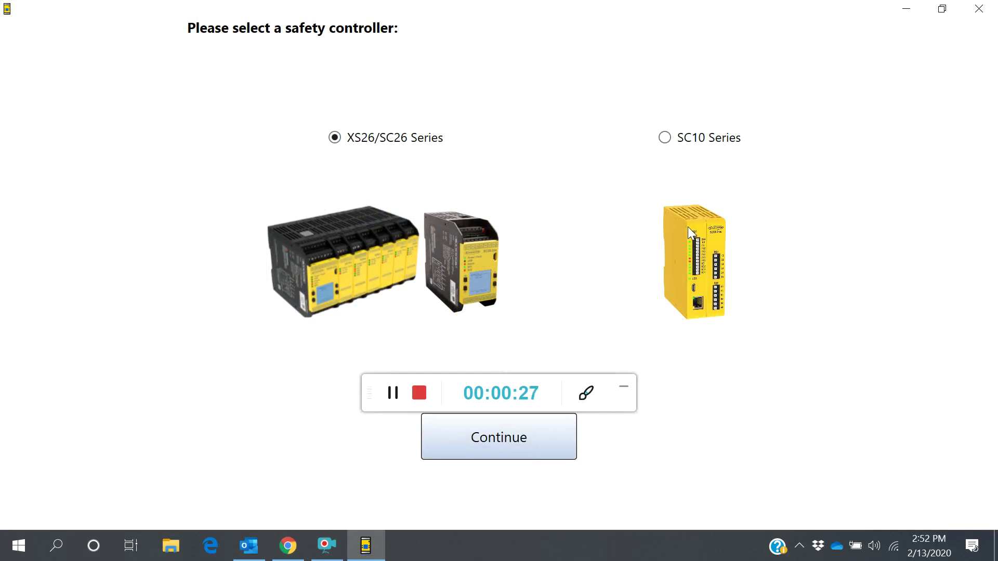
pyautogui.click(664, 138)
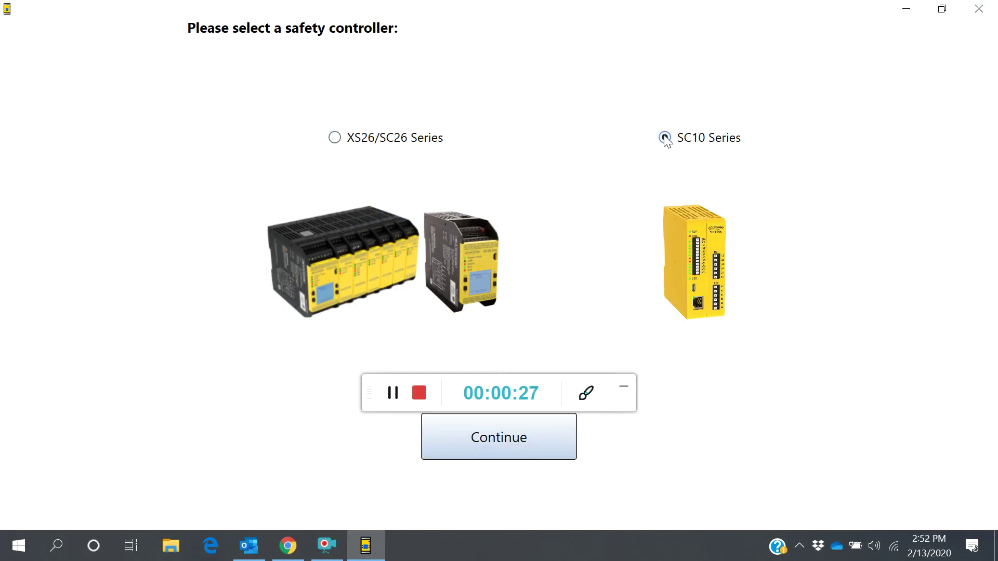
pyautogui.click(624, 387)
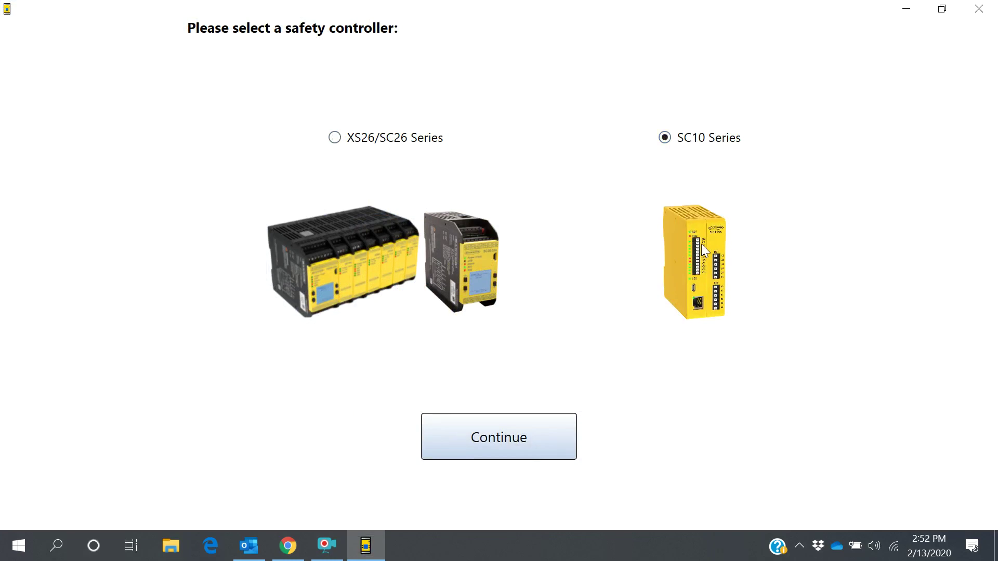
pyautogui.click(335, 137)
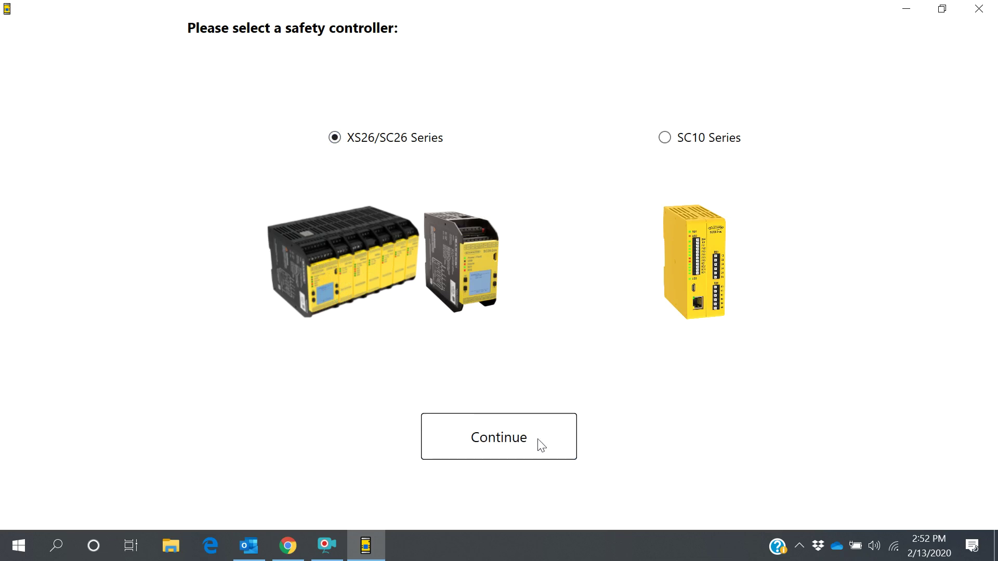
pyautogui.click(520, 442)
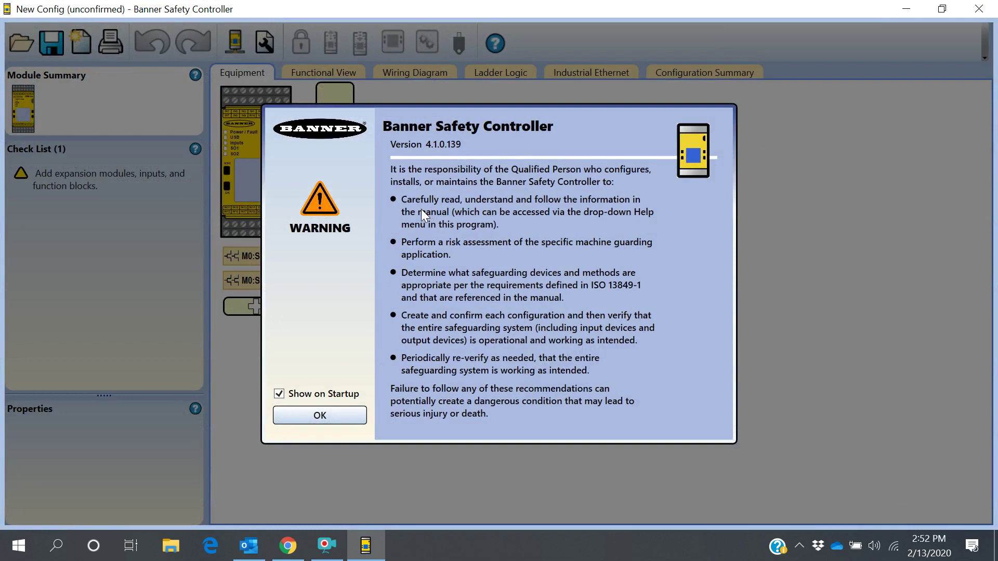
pyautogui.click(322, 414)
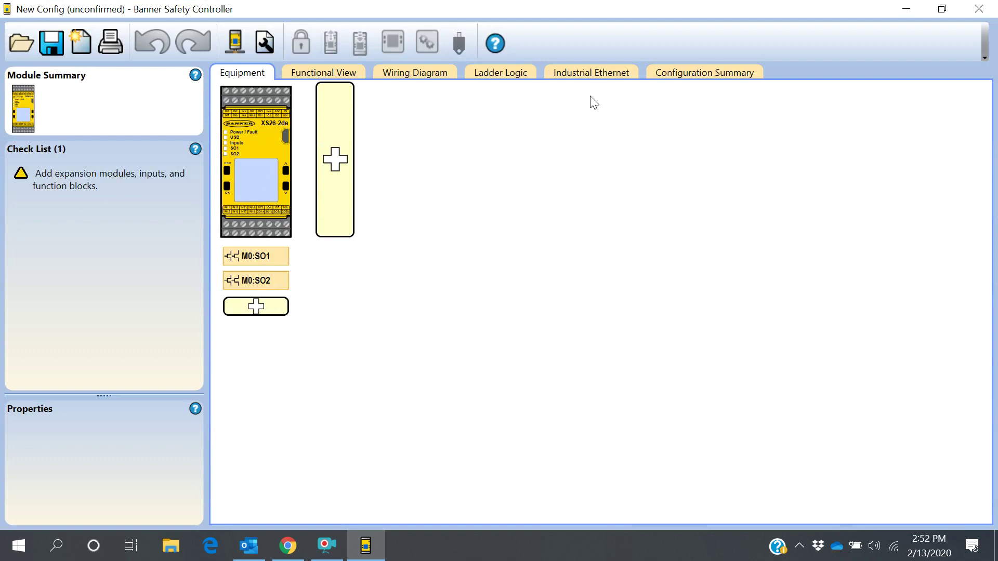
# Add a dual-channel PNP optical sensor on IN1 and IN2 to the base controller, and delete it again.
pyautogui.click(265, 307)
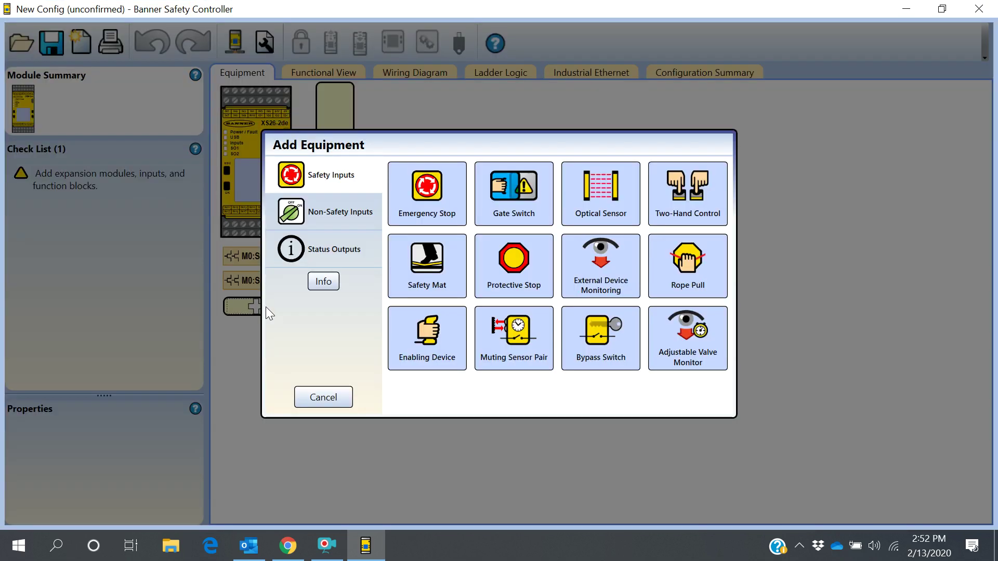
pyautogui.click(595, 201)
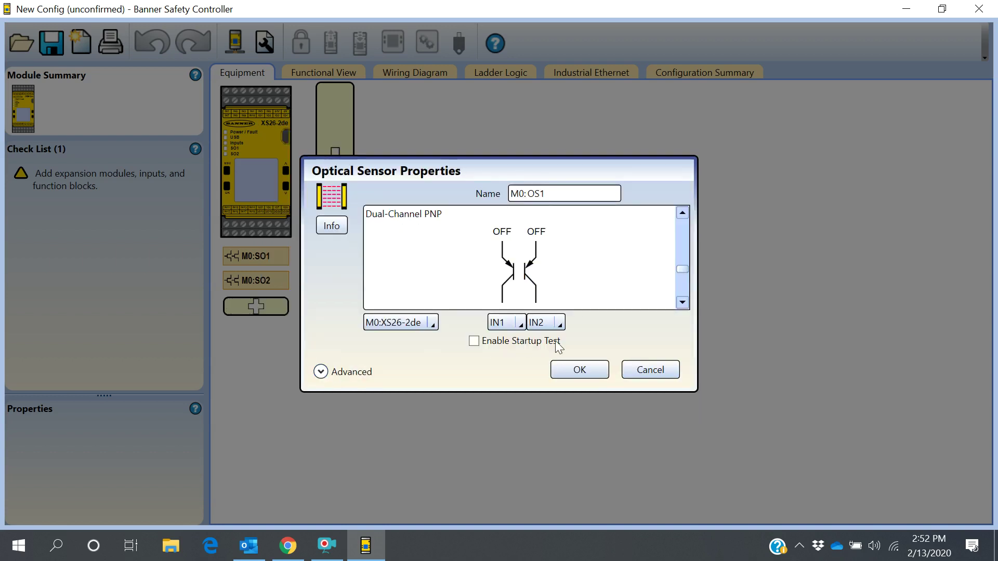
pyautogui.click(579, 371)
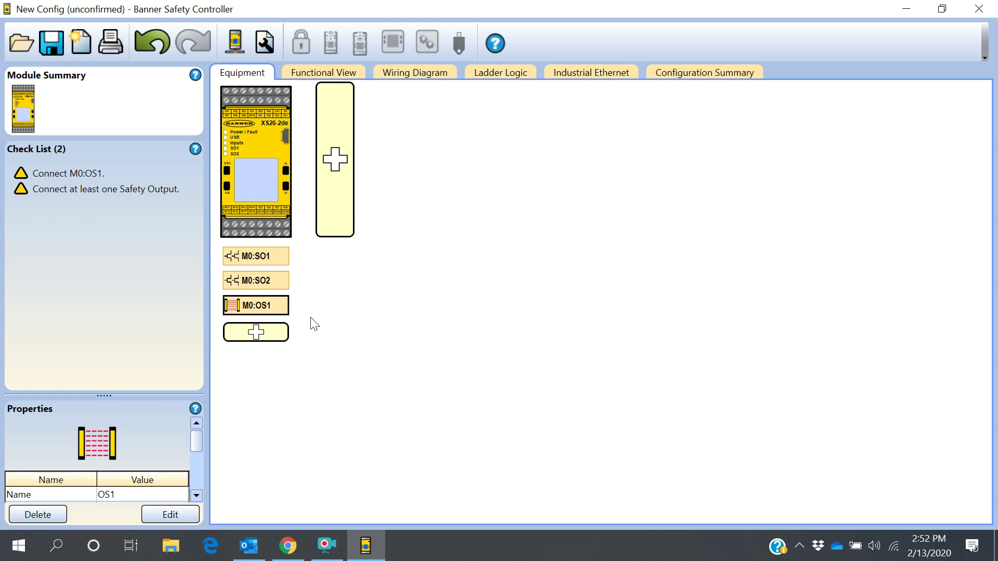
pyautogui.click(270, 313)
pyautogui.press('Delete')
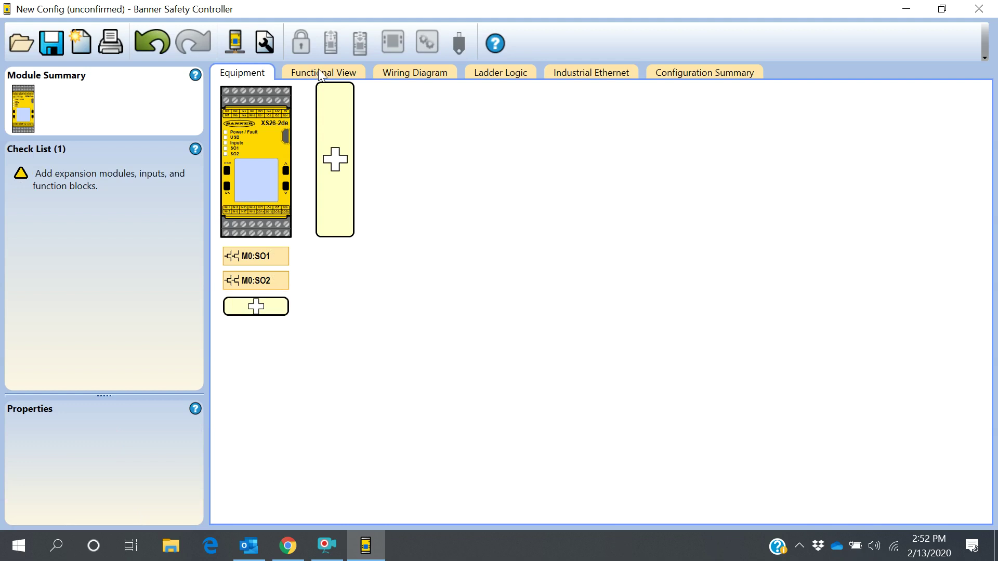
# Add an XS2ro 2 Dual Channel Relay output module beside the base controller.
pyautogui.click(333, 170)
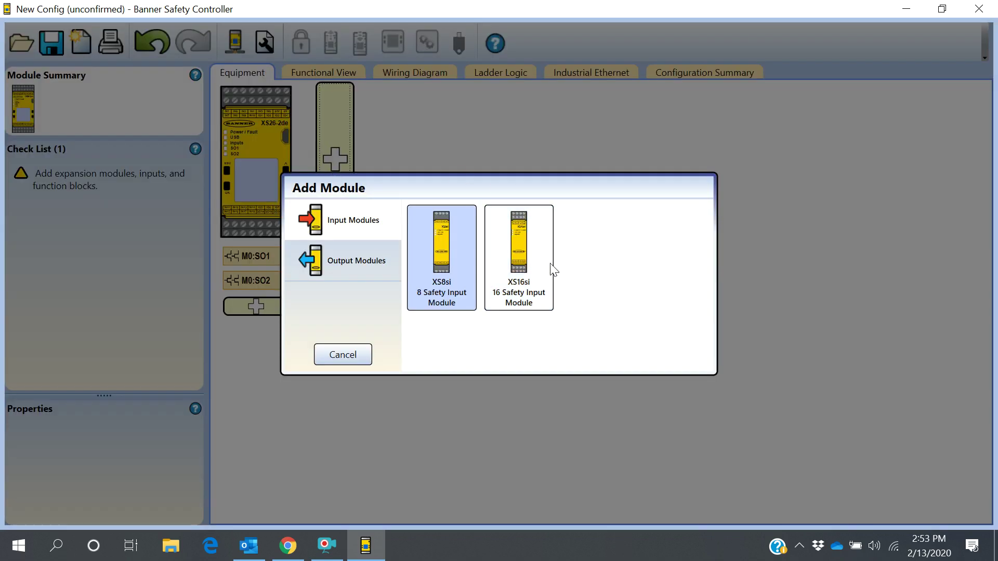
pyautogui.click(341, 268)
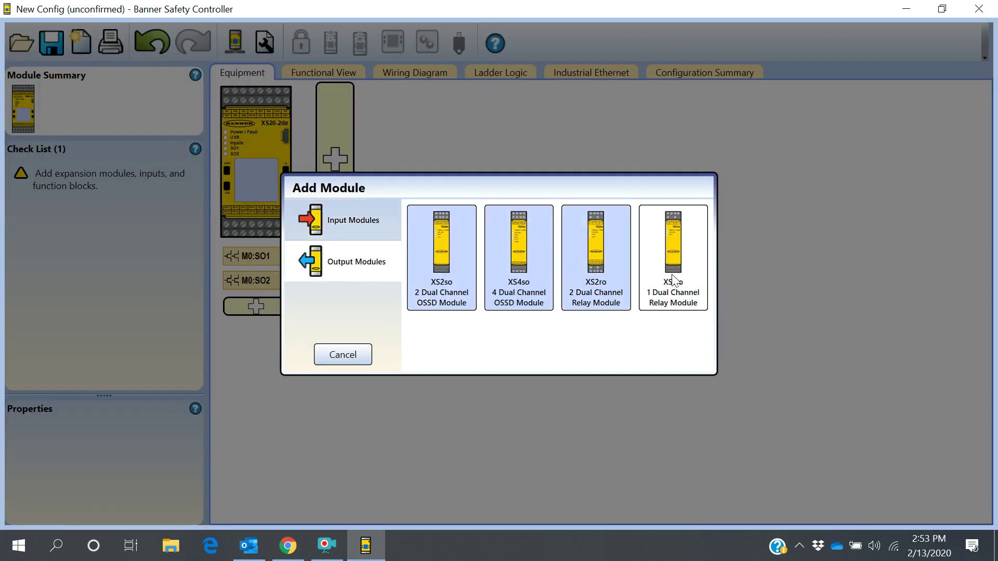
pyautogui.click(612, 291)
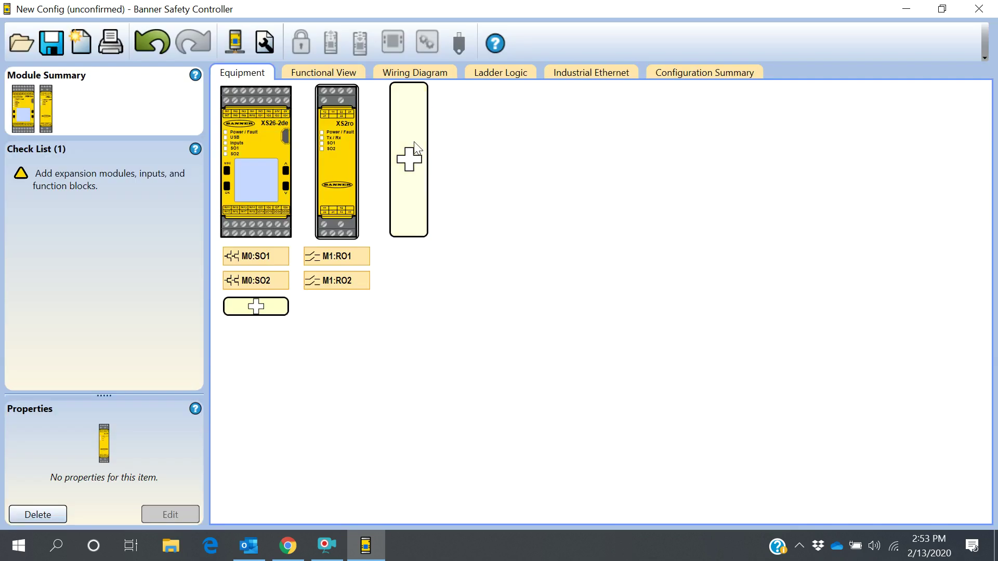
# Add a dual-channel PNP optical sensor named SLC1 on IN1 and IN2 to the second page of the Functional View.
pyautogui.click(336, 78)
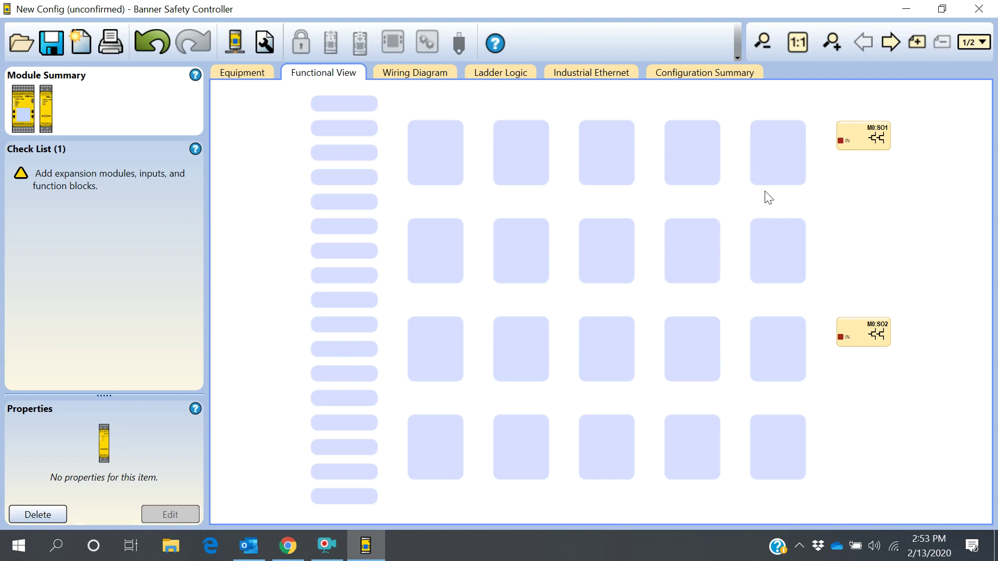
pyautogui.click(891, 45)
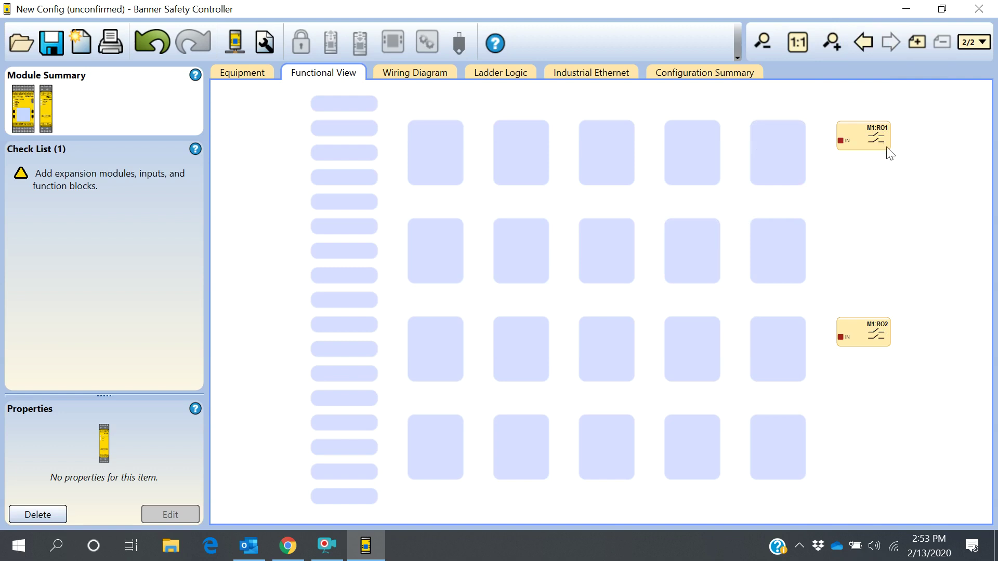
pyautogui.click(859, 47)
pyautogui.click(893, 41)
pyautogui.click(344, 103)
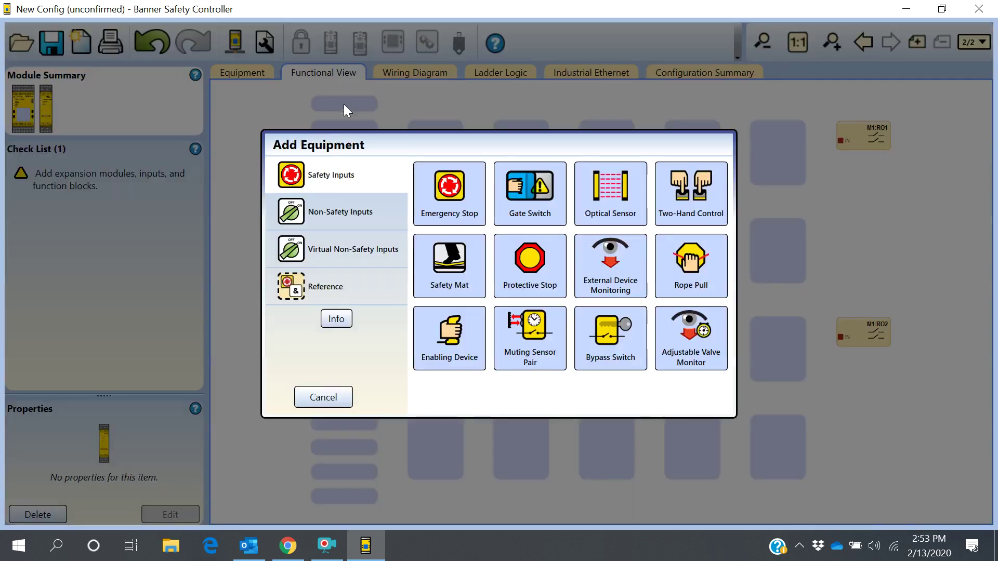
pyautogui.click(611, 197)
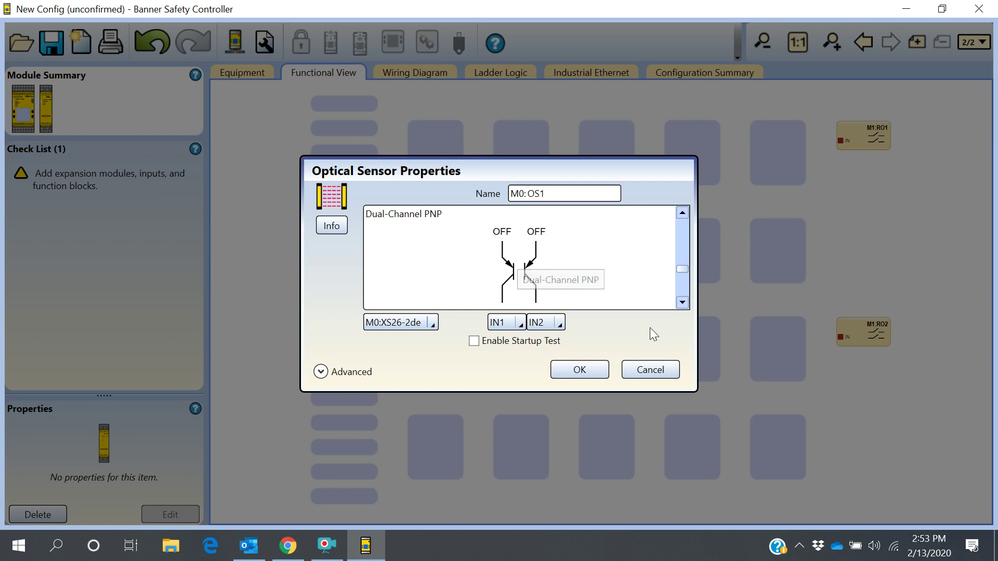
pyautogui.moveTo(581, 189); pyautogui.dragTo(527, 192)
pyautogui.write('SLC1')
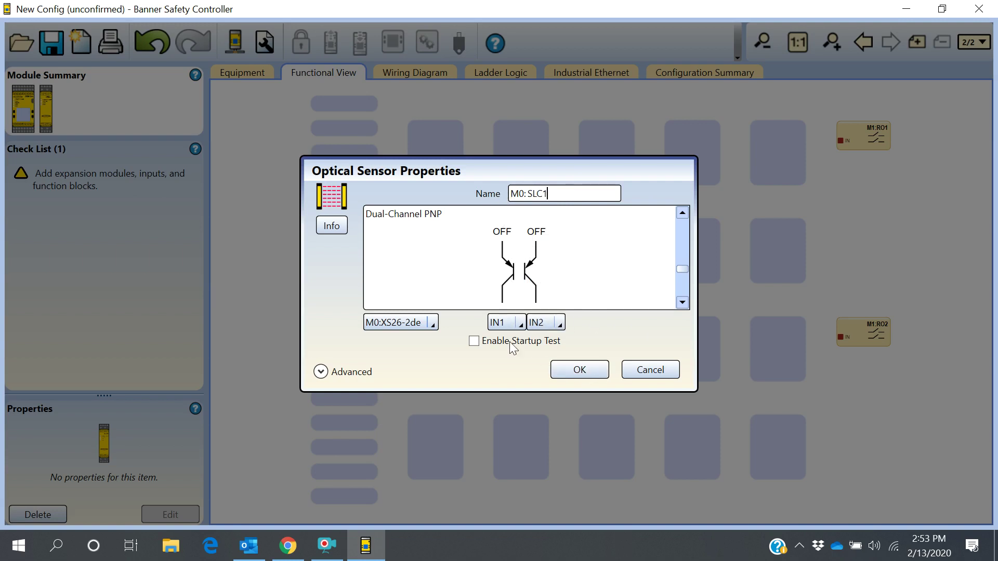
pyautogui.click(576, 370)
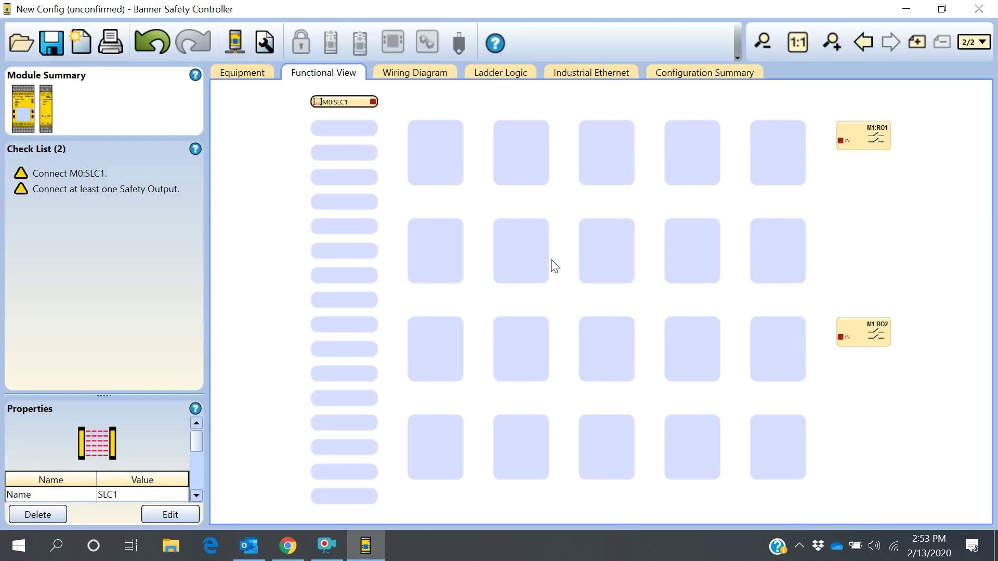
# Add a muting sensor pair below SLC1 as a Dual-Channel PNP input on IN3 and IN4.
pyautogui.click(340, 131)
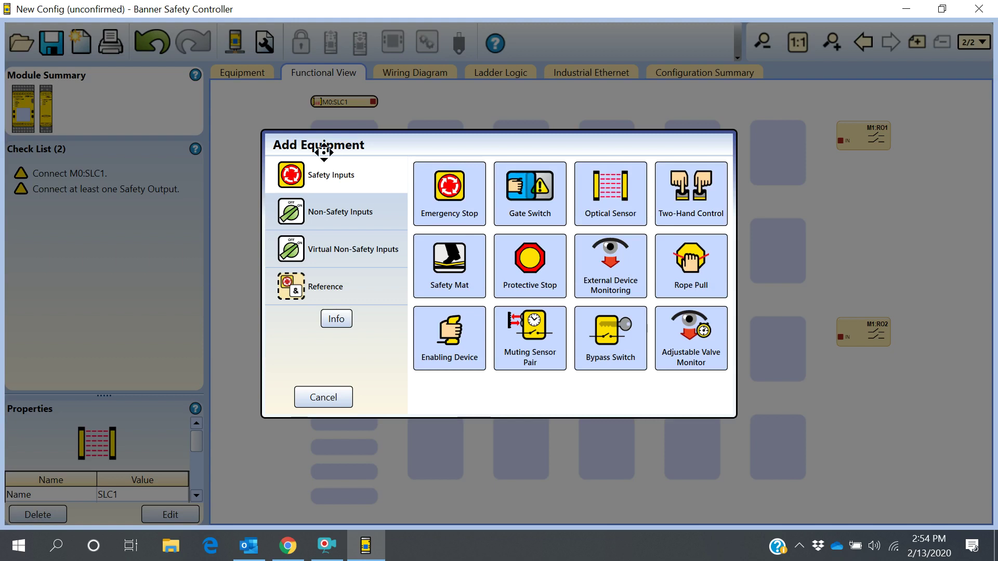
pyautogui.click(532, 328)
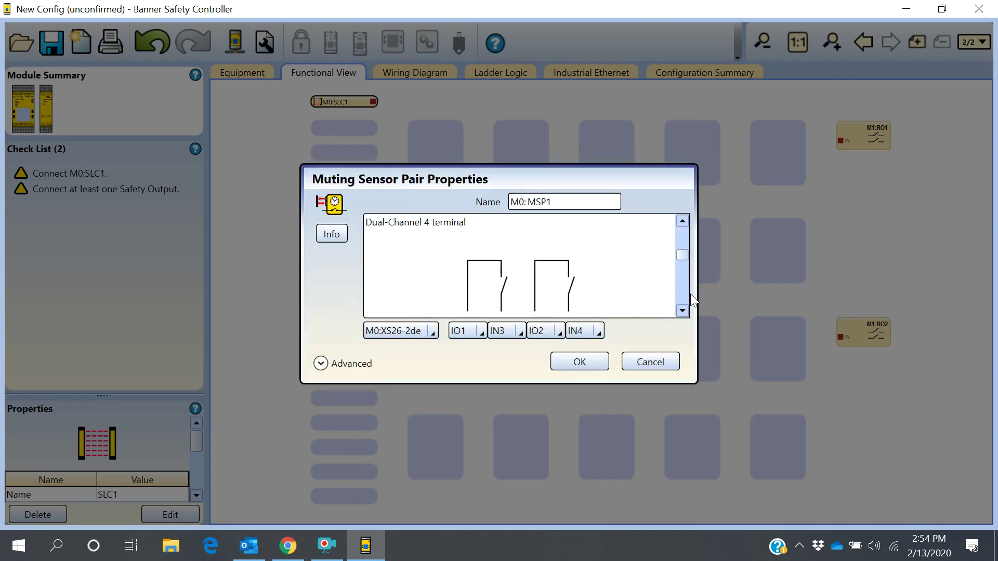
pyautogui.scroll(-1, 685, 291)
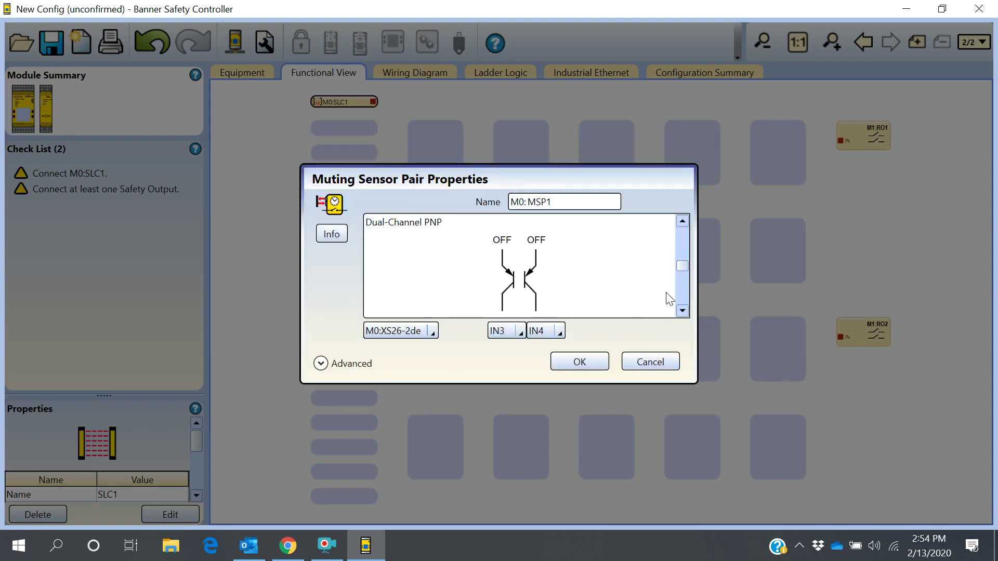
pyautogui.click(586, 371)
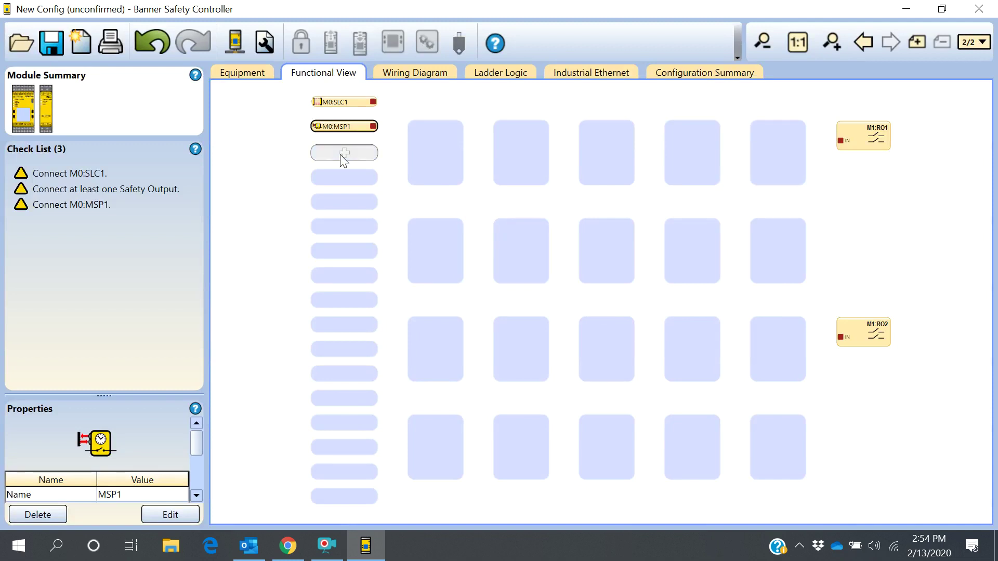
# Add a second optical sensor on IN5 and IN6 and a second muting sensor pair in the next input slots, with default settings.
pyautogui.click(340, 154)
pyautogui.click(609, 208)
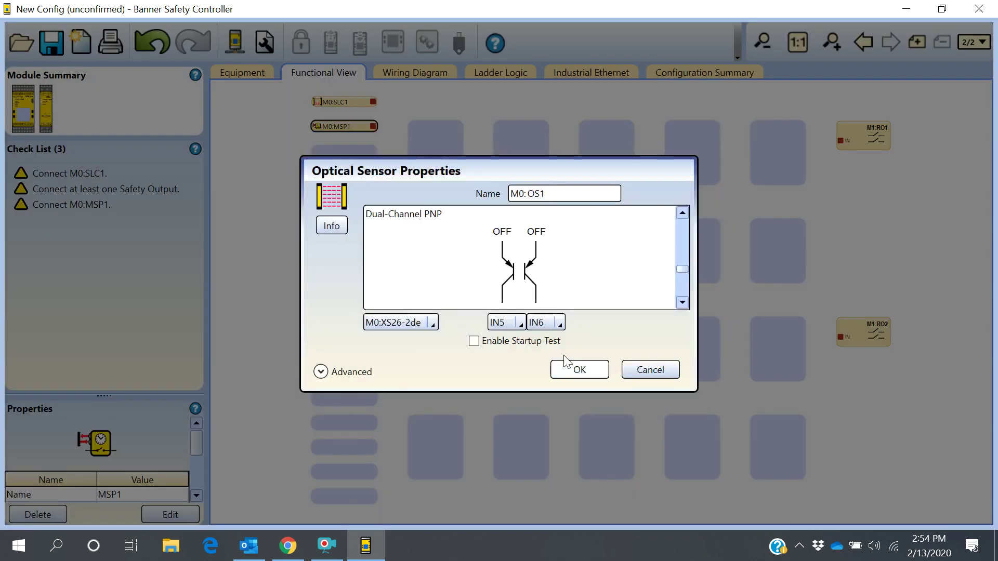
pyautogui.click(584, 372)
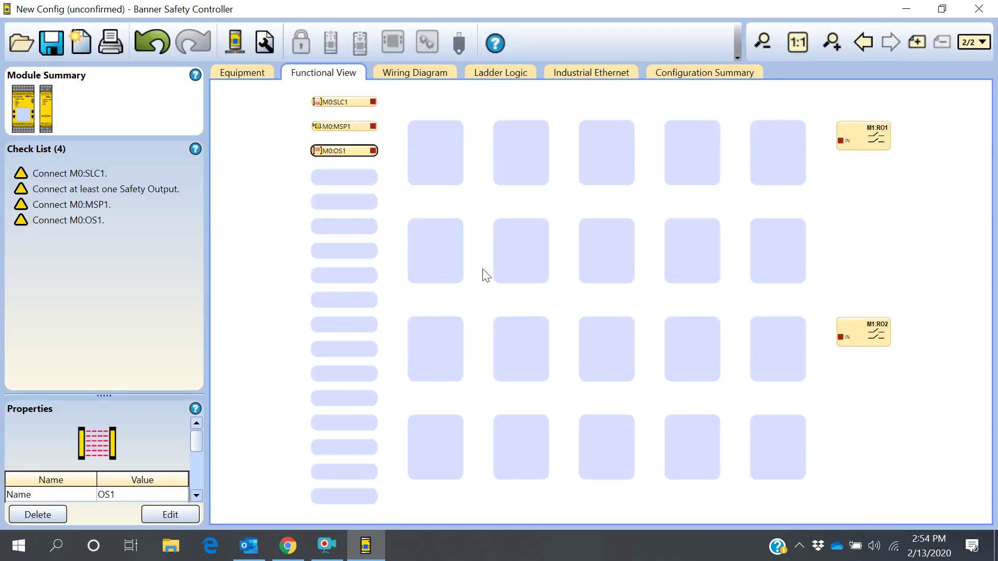
pyautogui.click(341, 176)
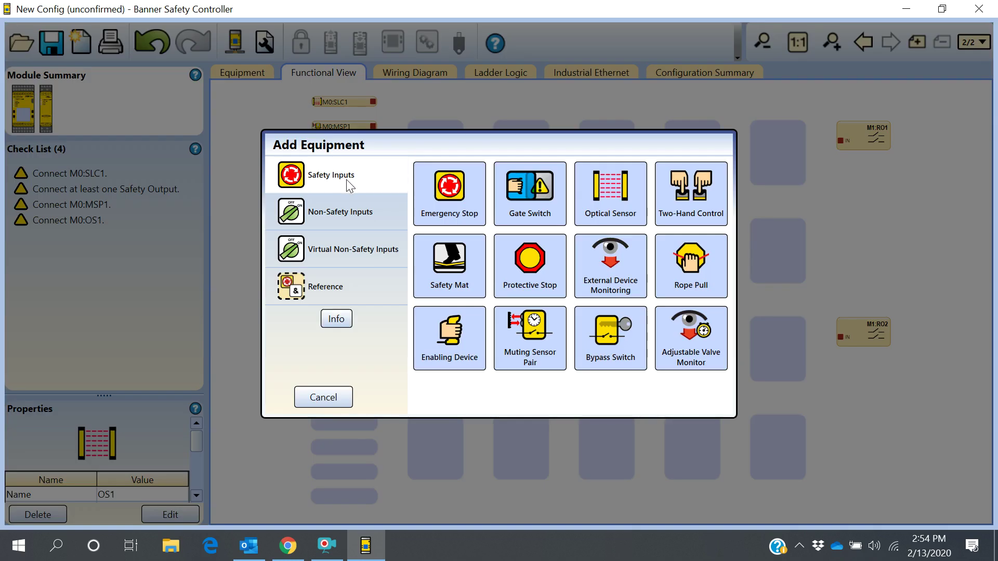
pyautogui.click(537, 344)
pyautogui.click(578, 363)
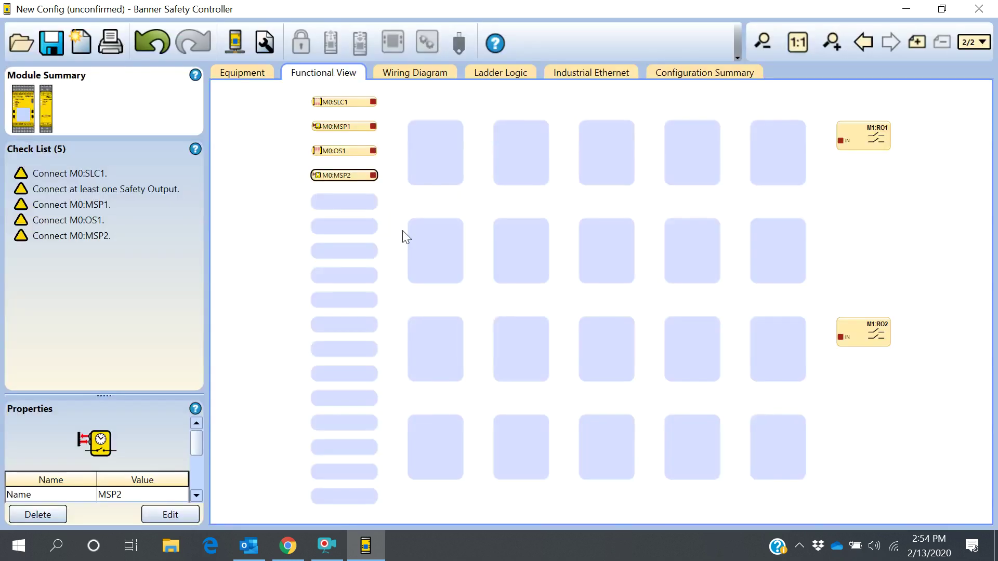
# Add a third optical sensor with default settings and a third muting sensor pair on IN11 and IN12 below the existing inputs.
pyautogui.click(353, 204)
pyautogui.click(601, 198)
pyautogui.click(577, 371)
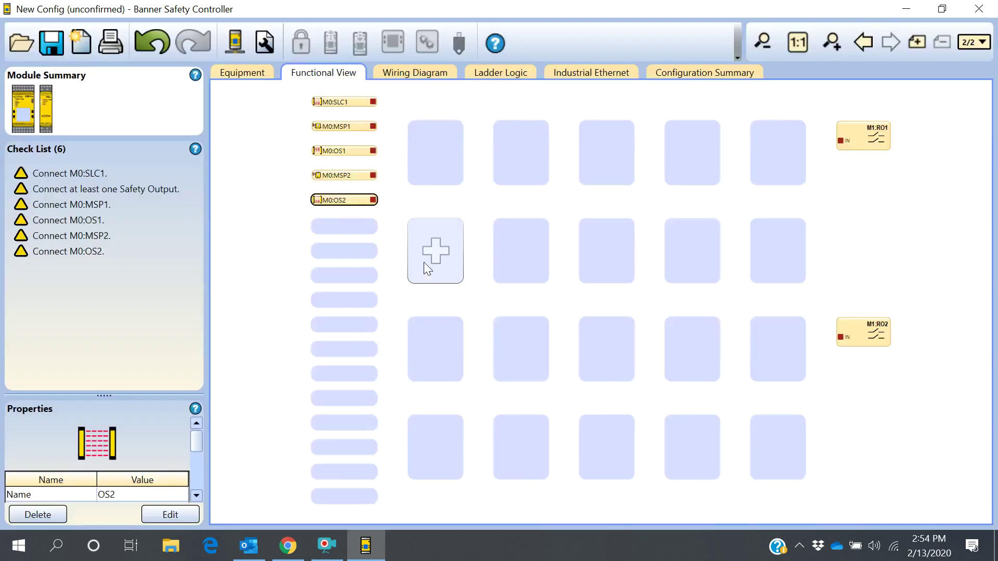
pyautogui.click(356, 227)
pyautogui.click(512, 342)
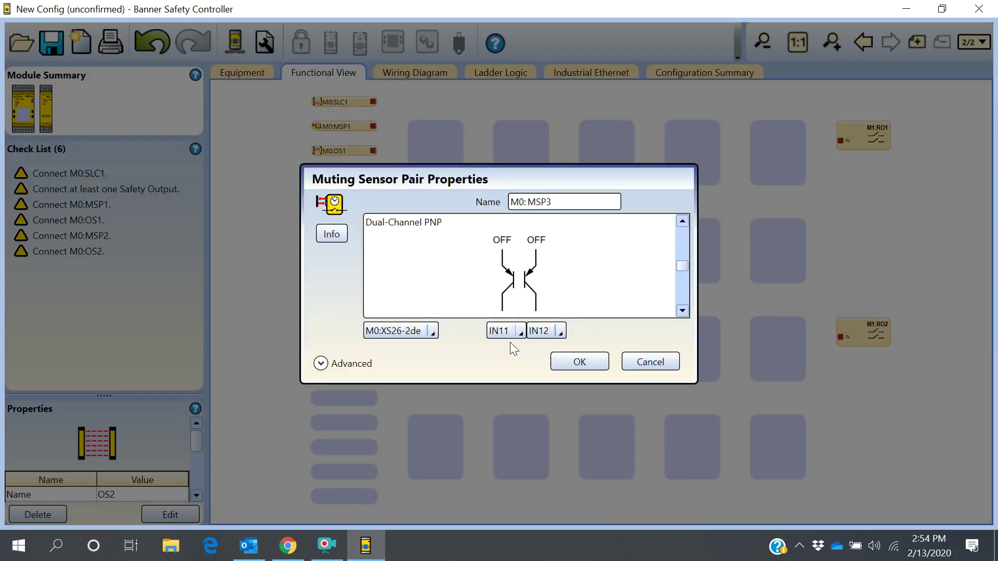
pyautogui.click(579, 362)
# Add a fourth optical sensor and a fourth muting sensor pair below the existing inputs, keeping their default settings.
pyautogui.click(362, 253)
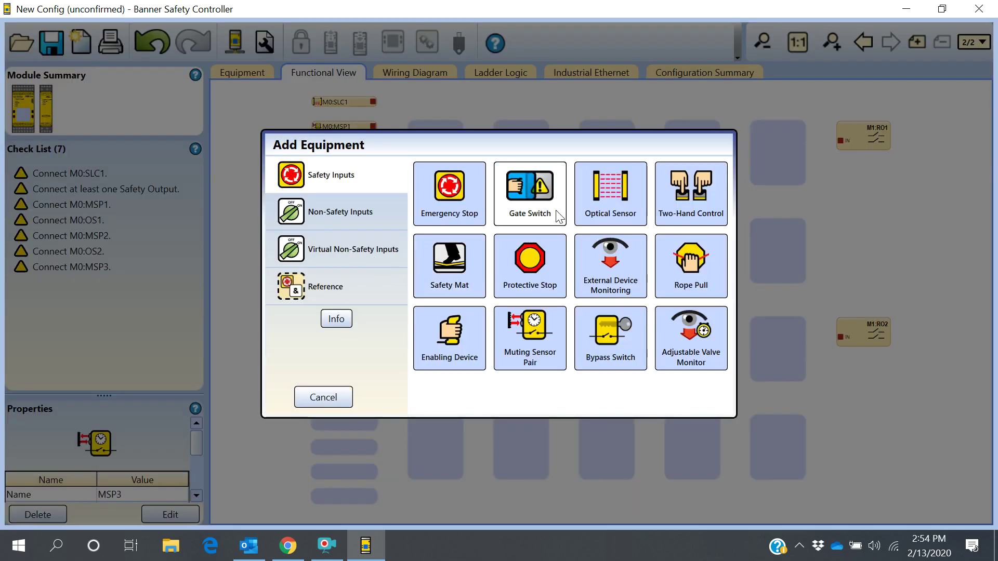
pyautogui.click(623, 208)
pyautogui.click(579, 371)
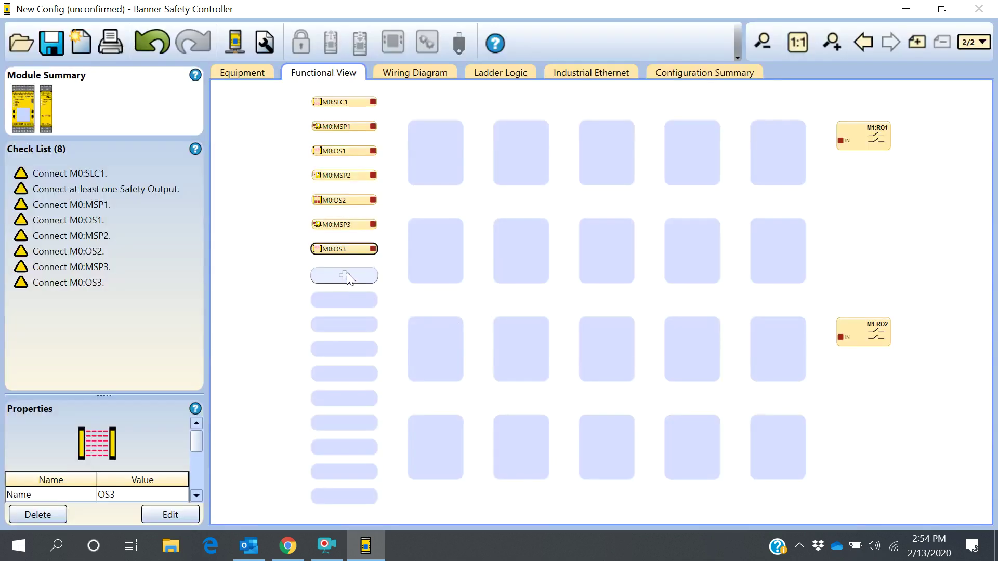
pyautogui.click(349, 276)
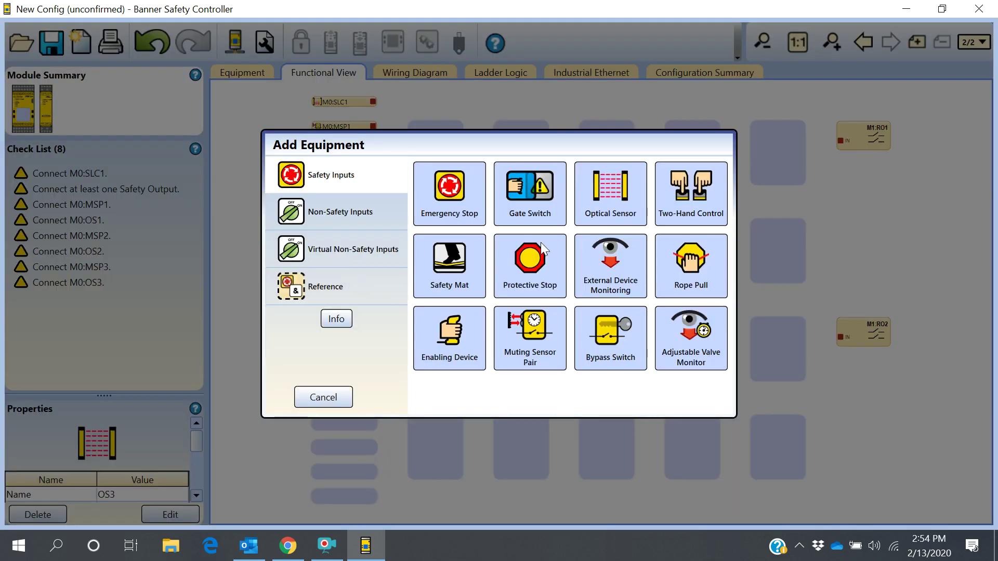
pyautogui.click(538, 347)
pyautogui.click(579, 362)
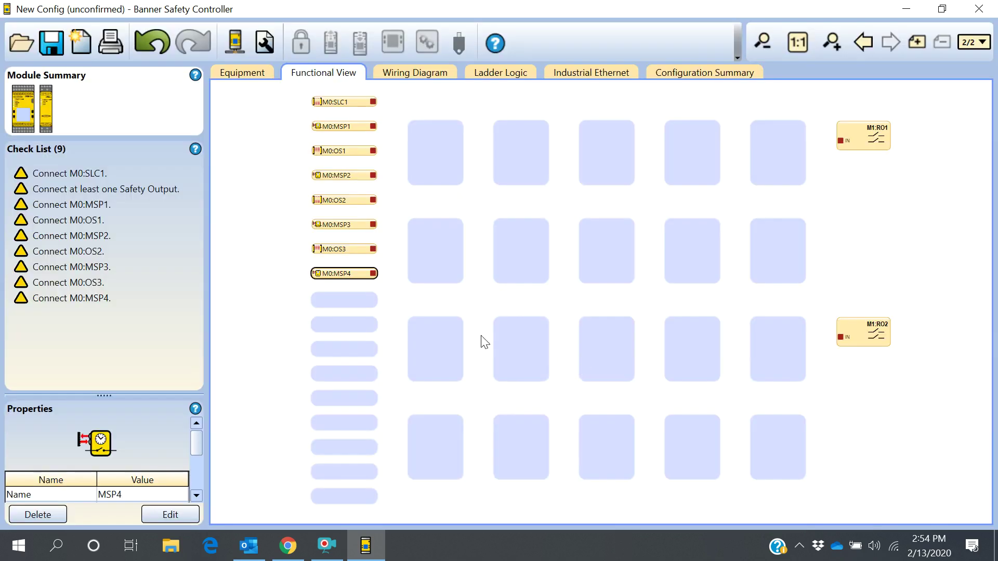
# Add a fifth optical sensor below the fourth muting sensor pair, keeping its default settings.
pyautogui.click(347, 302)
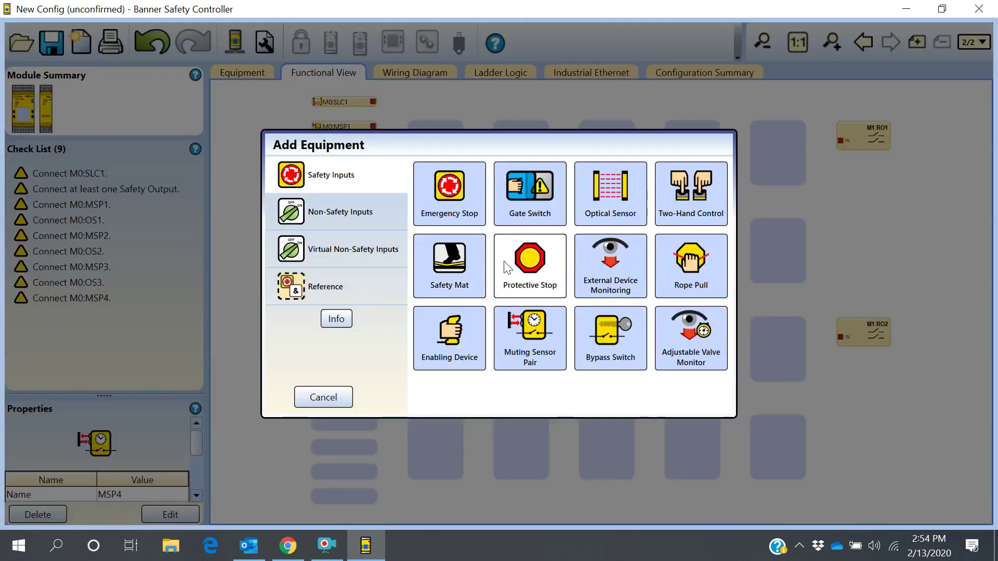
pyautogui.click(628, 221)
pyautogui.click(575, 372)
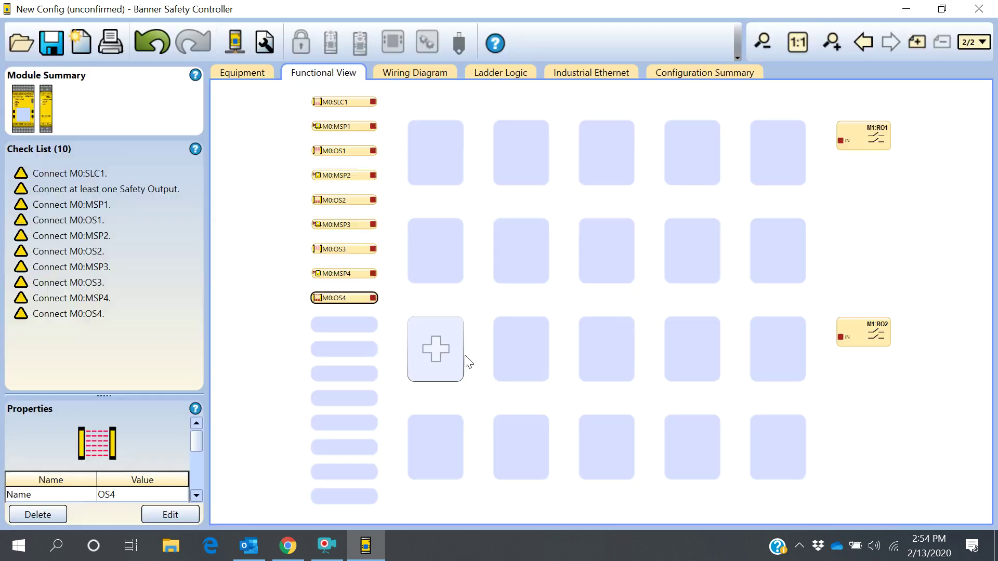
# Add another optical sensor below OS4 on IO1 and IO2, keeping its default settings.
pyautogui.click(356, 326)
pyautogui.click(629, 221)
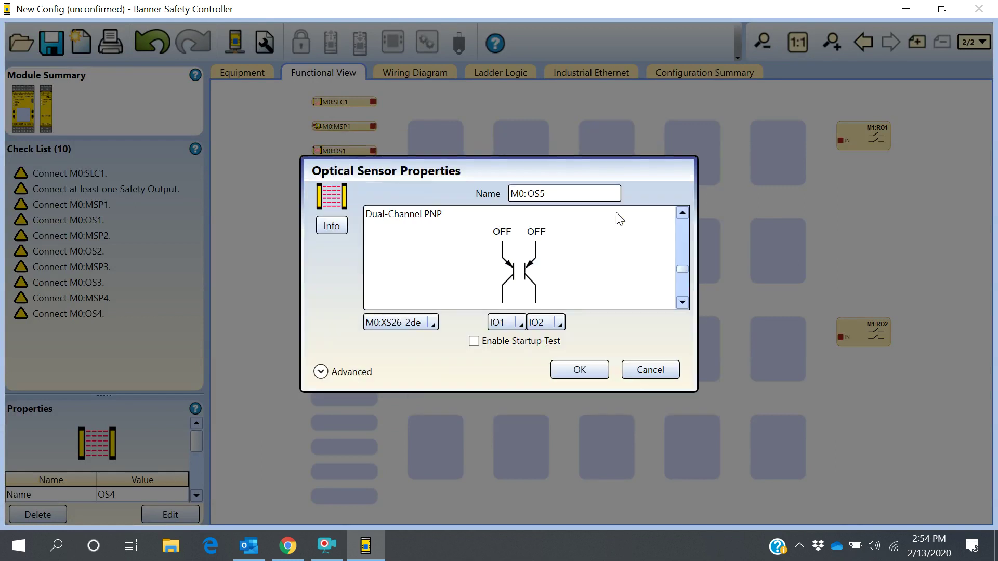
pyautogui.click(577, 372)
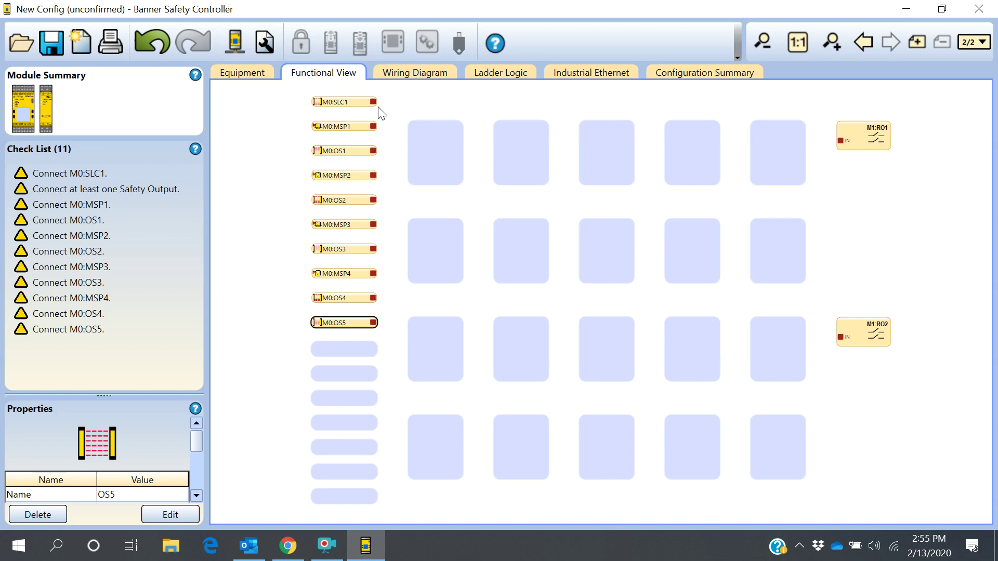
# Add a muting block with default settings in the first logic cell and connect SLC1 and MSP1 to its IN and MP1 nodes.
pyautogui.click(453, 136)
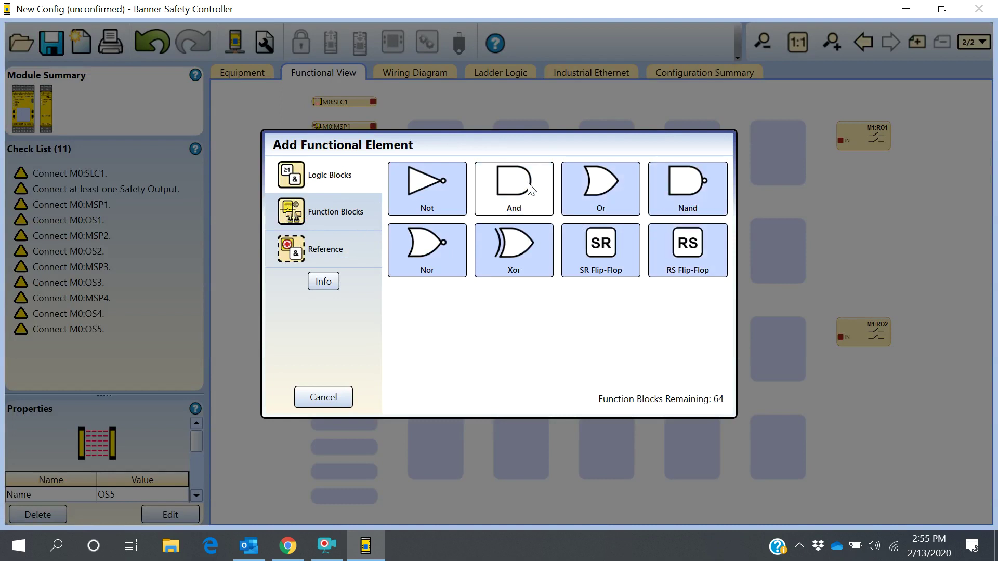
pyautogui.click(334, 224)
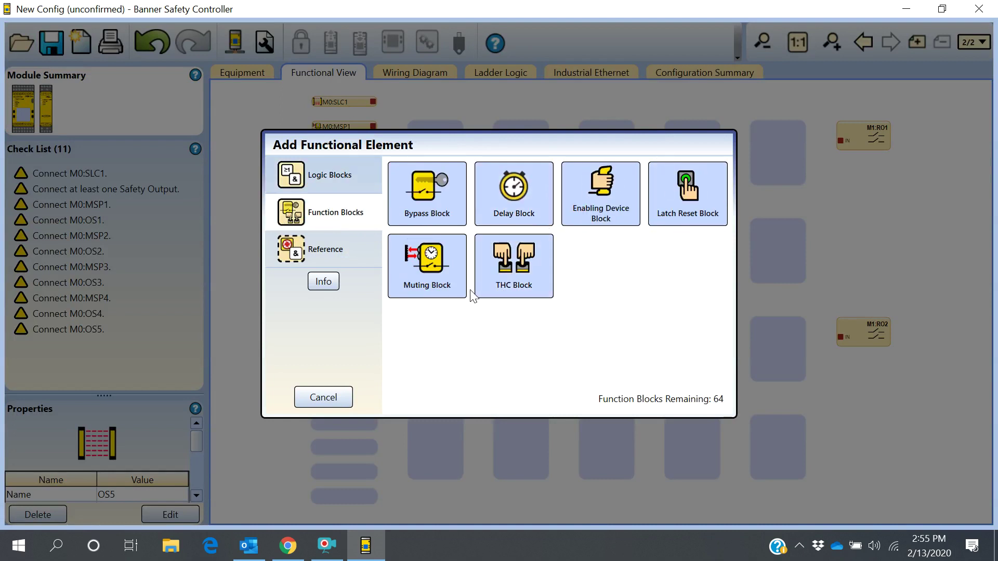
pyautogui.click(457, 286)
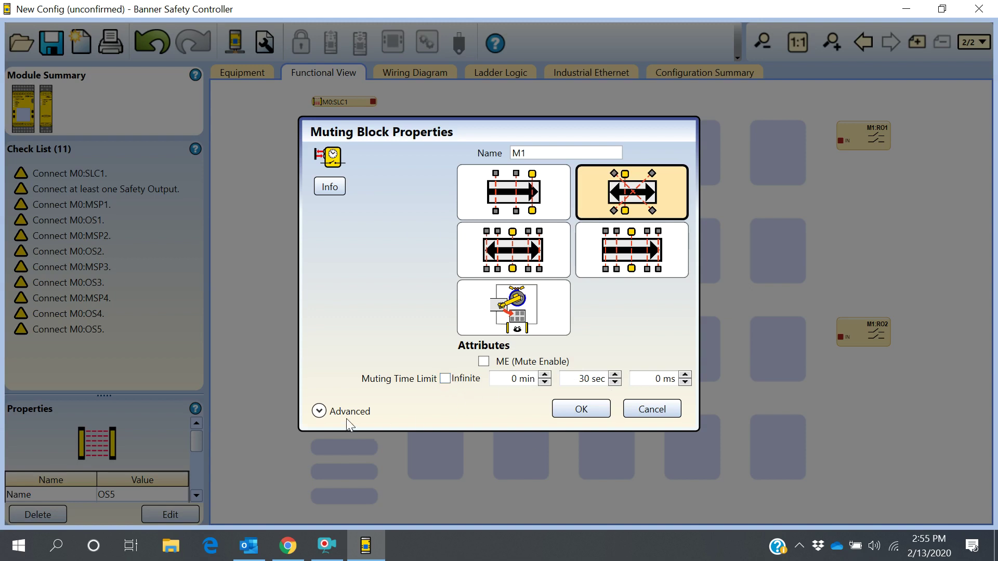
pyautogui.click(319, 411)
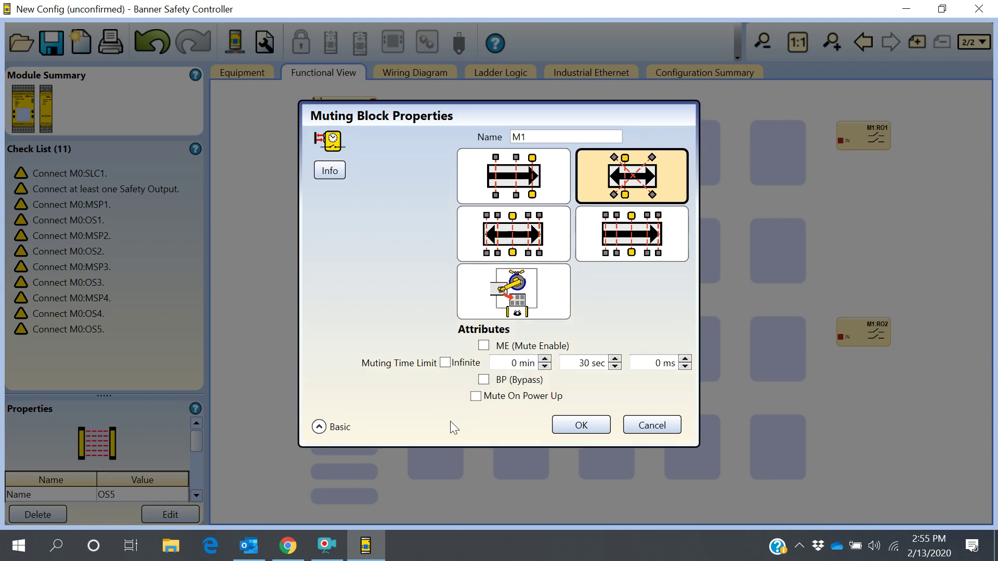
pyautogui.click(318, 427)
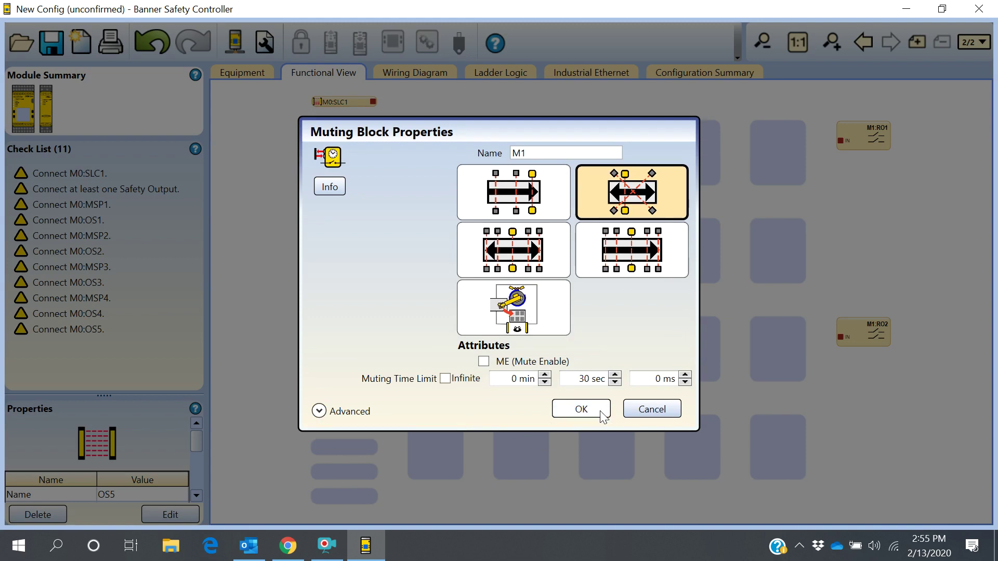
pyautogui.click(581, 410)
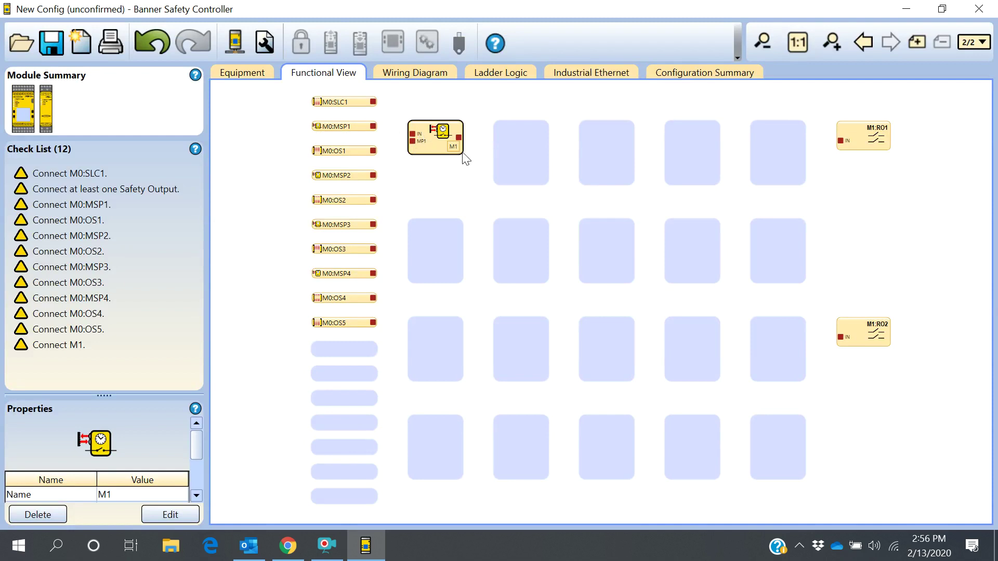
pyautogui.moveTo(372, 101); pyautogui.dragTo(417, 142)
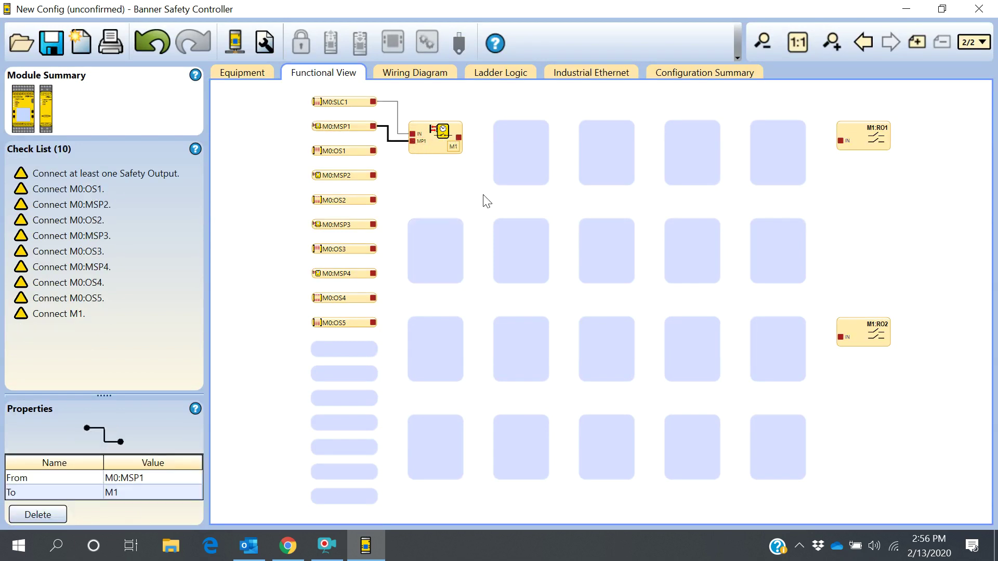
# Add a second default muting block beside M1 and connect OS1 and MSP2 to its IN and MP1 nodes.
pyautogui.click(520, 163)
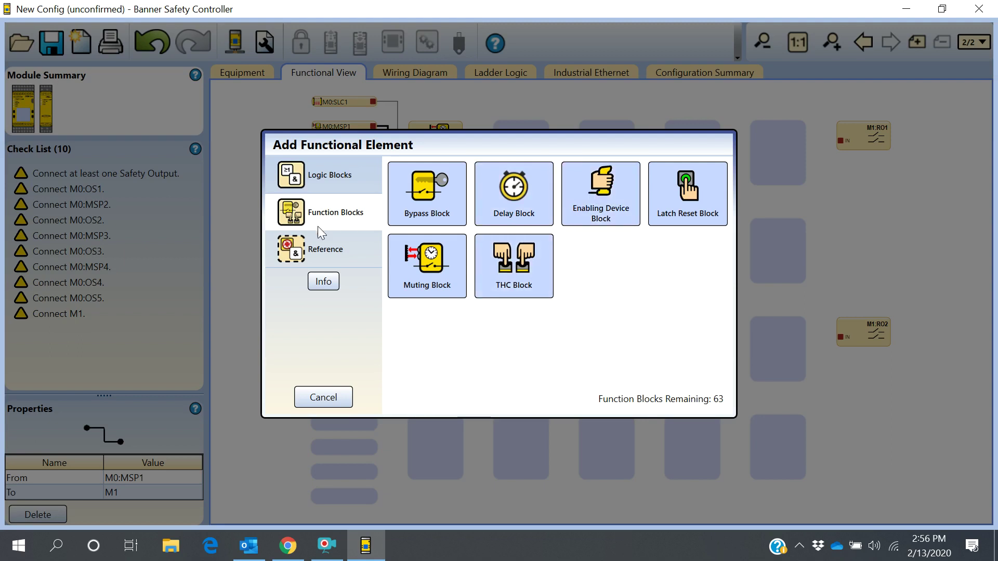
pyautogui.click(427, 265)
pyautogui.click(592, 410)
pyautogui.moveTo(373, 149); pyautogui.dragTo(500, 133)
pyautogui.moveTo(373, 175); pyautogui.dragTo(501, 141)
# Add a third default muting block beneath M2 and connect OS2 and MSP3 to its IN and MP1 nodes.
pyautogui.click(514, 245)
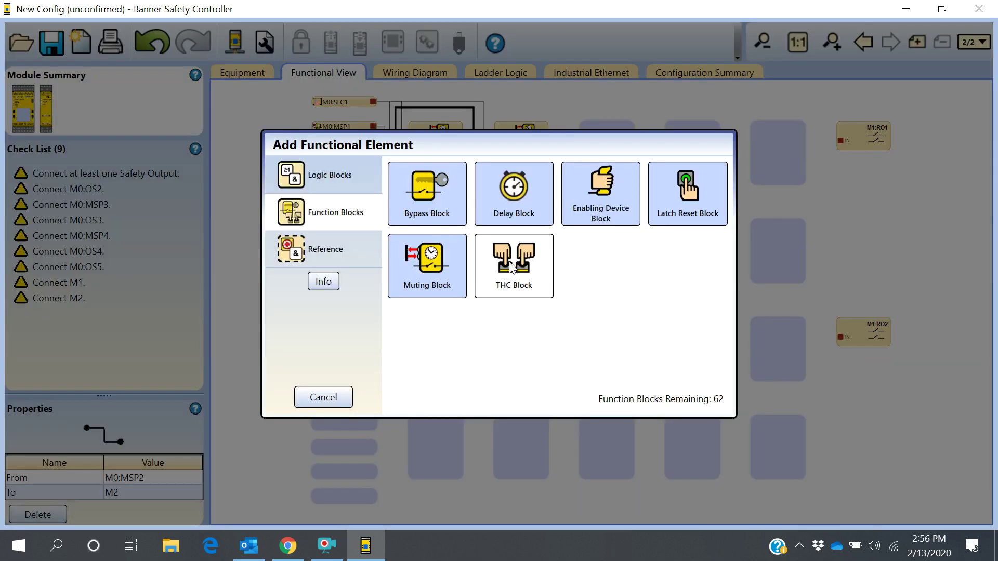
pyautogui.click(423, 286)
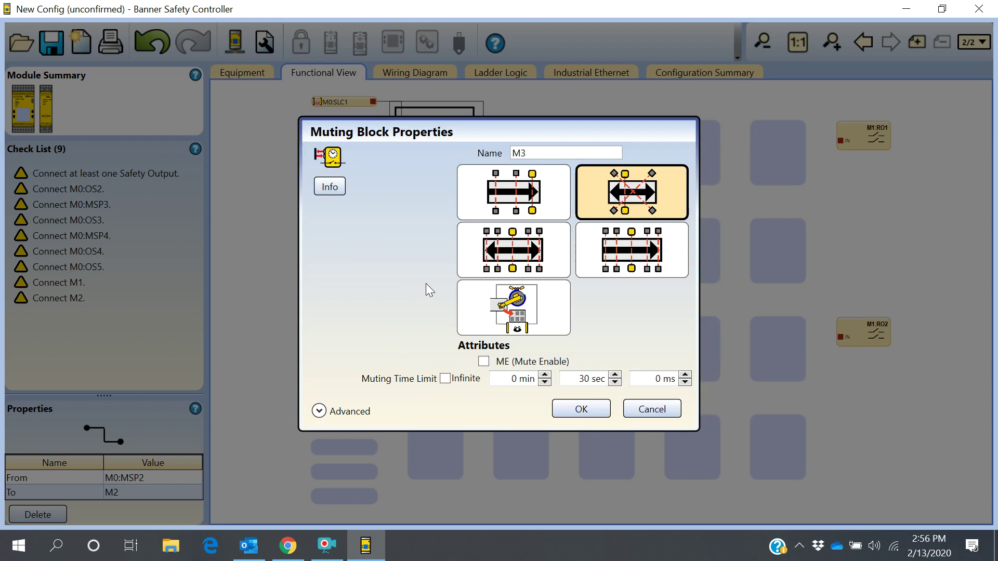
pyautogui.click(582, 409)
pyautogui.moveTo(375, 198); pyautogui.dragTo(499, 233)
pyautogui.moveTo(372, 225); pyautogui.dragTo(497, 239)
# Add a fourth default muting block beside M3 and connect OS3 and MSP4 to its IN and MP1 nodes.
pyautogui.click(595, 247)
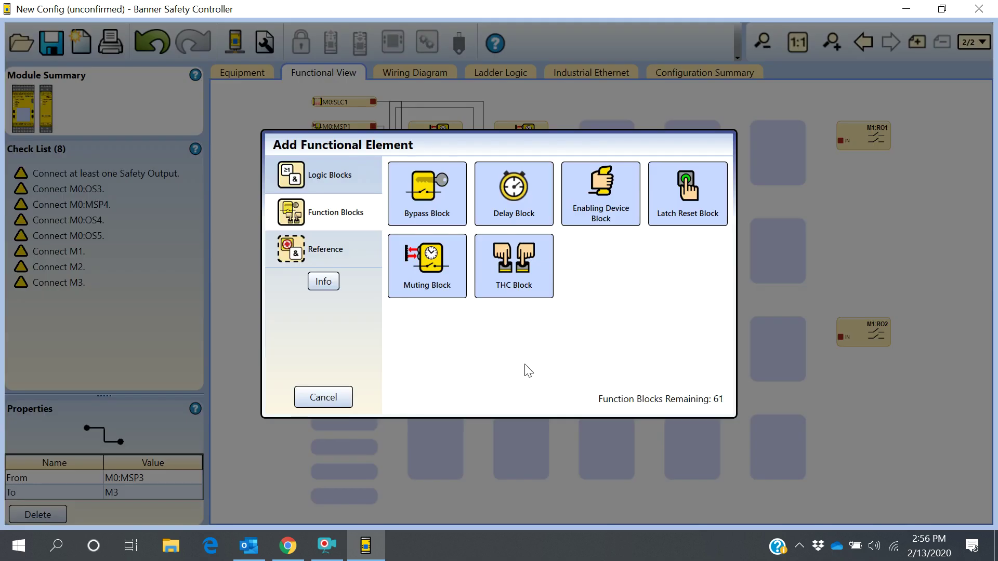
pyautogui.click(410, 255)
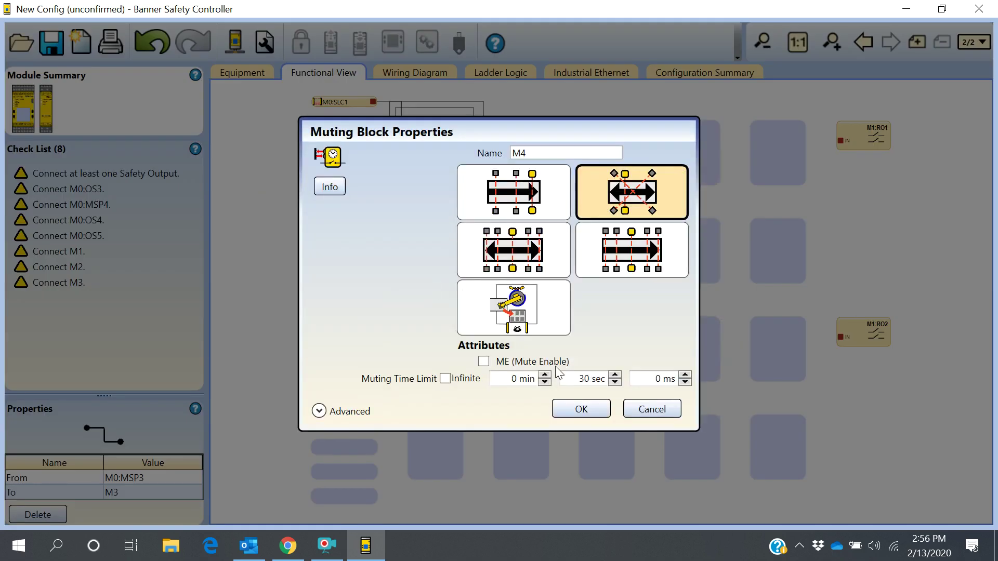
pyautogui.click(581, 409)
pyautogui.moveTo(374, 250); pyautogui.dragTo(584, 233)
pyautogui.moveTo(373, 274); pyautogui.dragTo(584, 240)
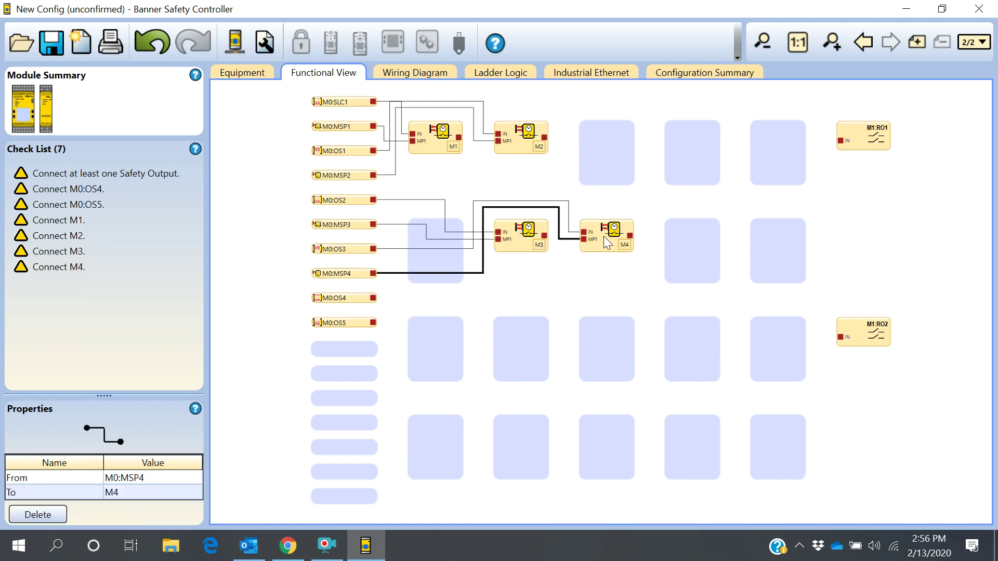
# Rearrange the muting blocks so that M3 sits directly beneath M1 and M4 directly beneath M2.
pyautogui.moveTo(603, 236); pyautogui.dragTo(569, 312)
pyautogui.moveTo(603, 353); pyautogui.dragTo(520, 348)
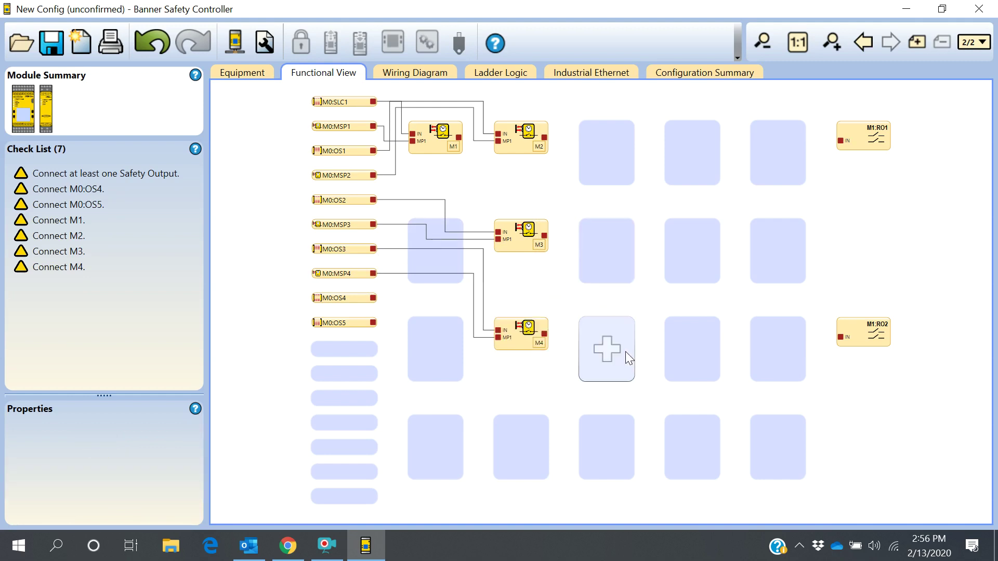
pyautogui.click(525, 232)
pyautogui.moveTo(445, 254); pyautogui.dragTo(445, 255)
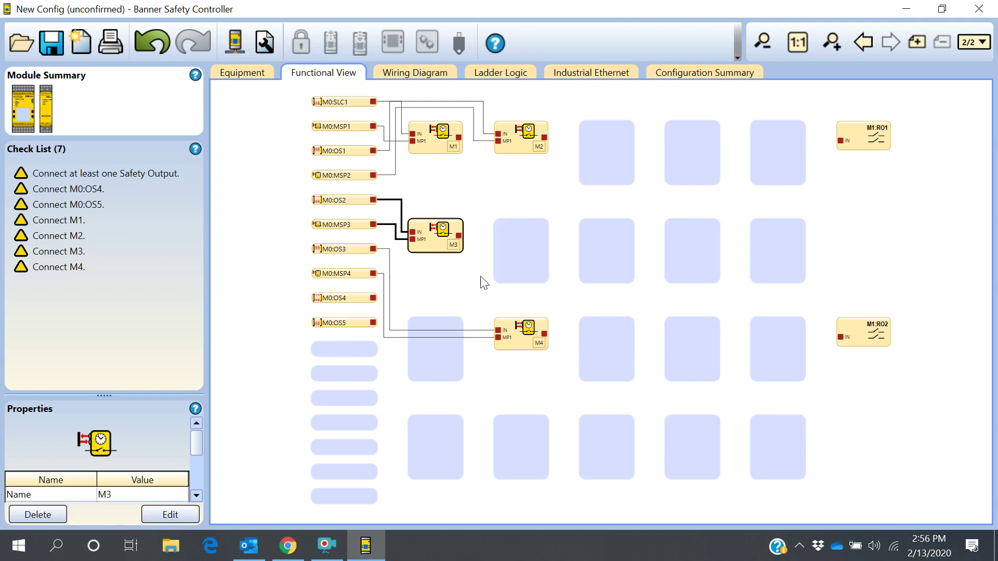
pyautogui.moveTo(525, 134); pyautogui.dragTo(526, 232)
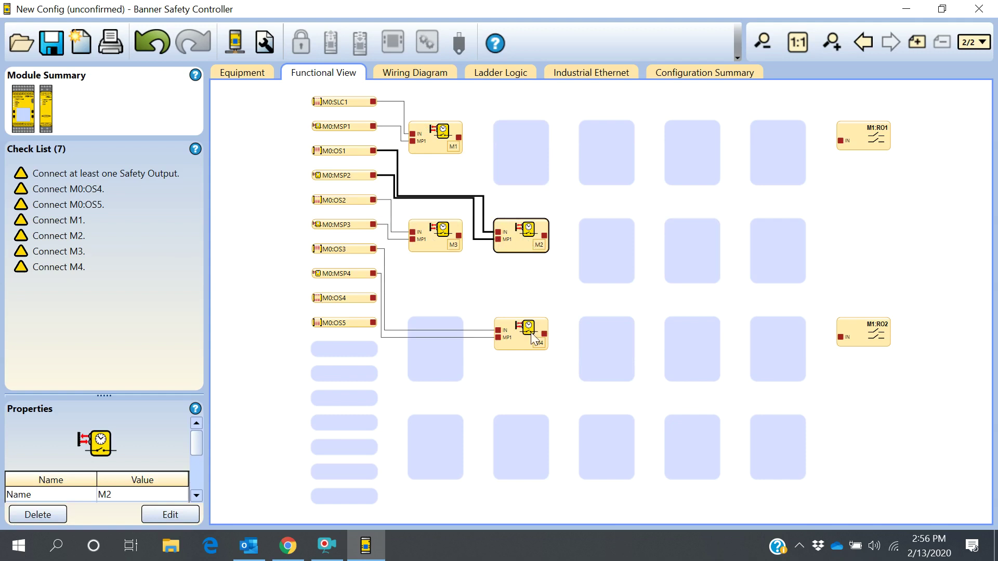
pyautogui.moveTo(529, 334); pyautogui.dragTo(612, 254)
pyautogui.moveTo(437, 248); pyautogui.dragTo(521, 143)
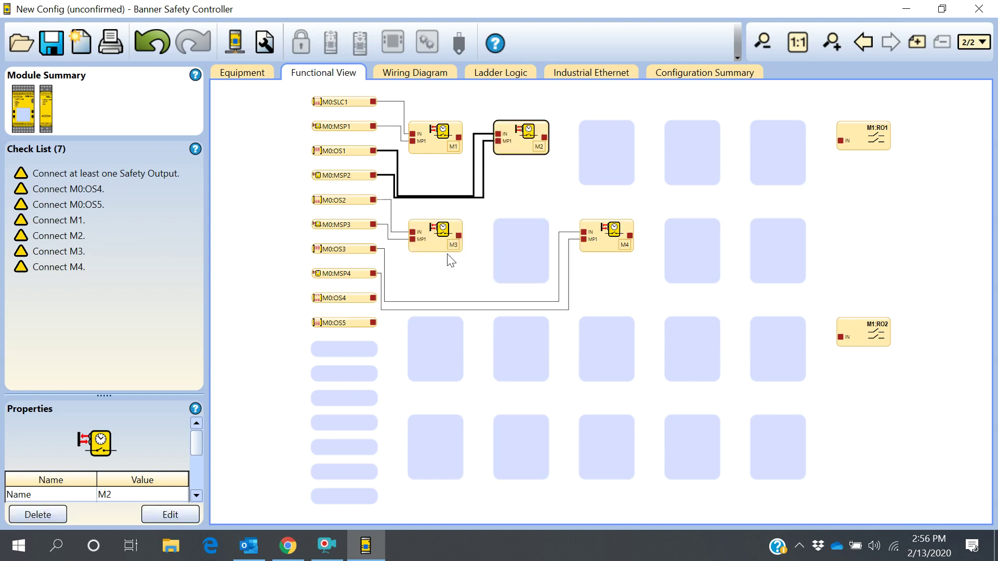
pyautogui.moveTo(594, 235); pyautogui.dragTo(538, 237)
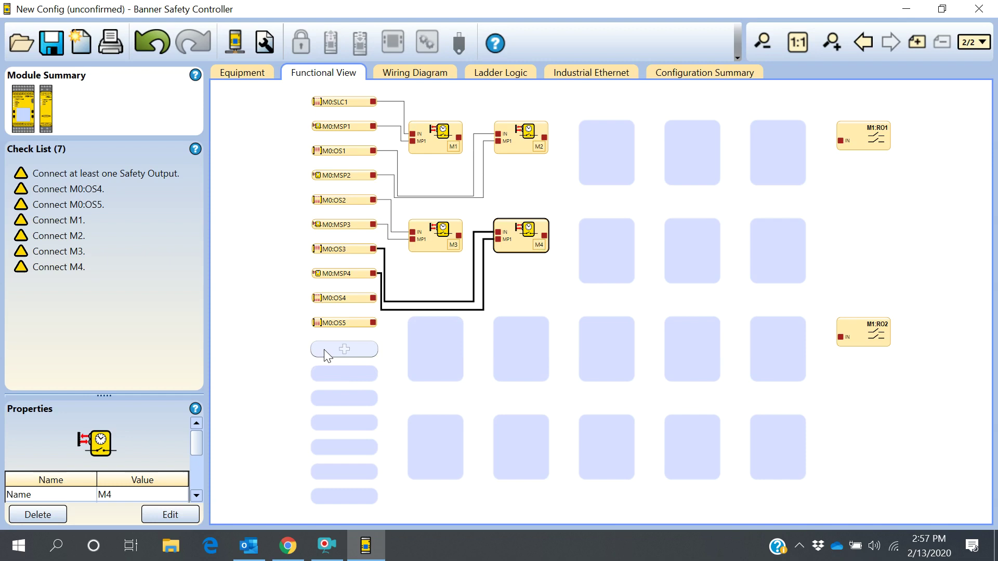
# Add an And logic block with 4 input nodes in the cell beside muting block M2.
pyautogui.click(622, 167)
pyautogui.click(332, 186)
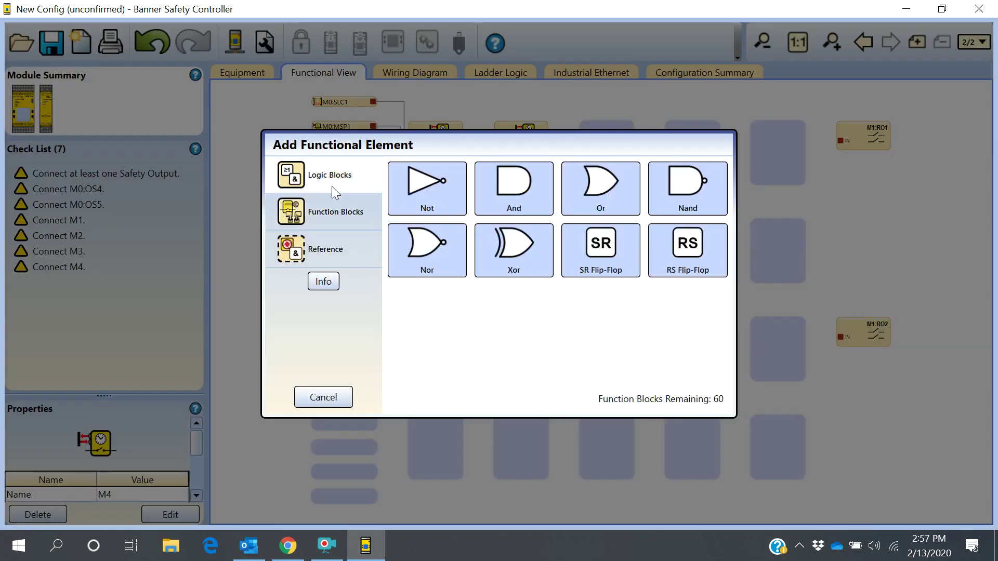
pyautogui.click(513, 187)
pyautogui.click(486, 258)
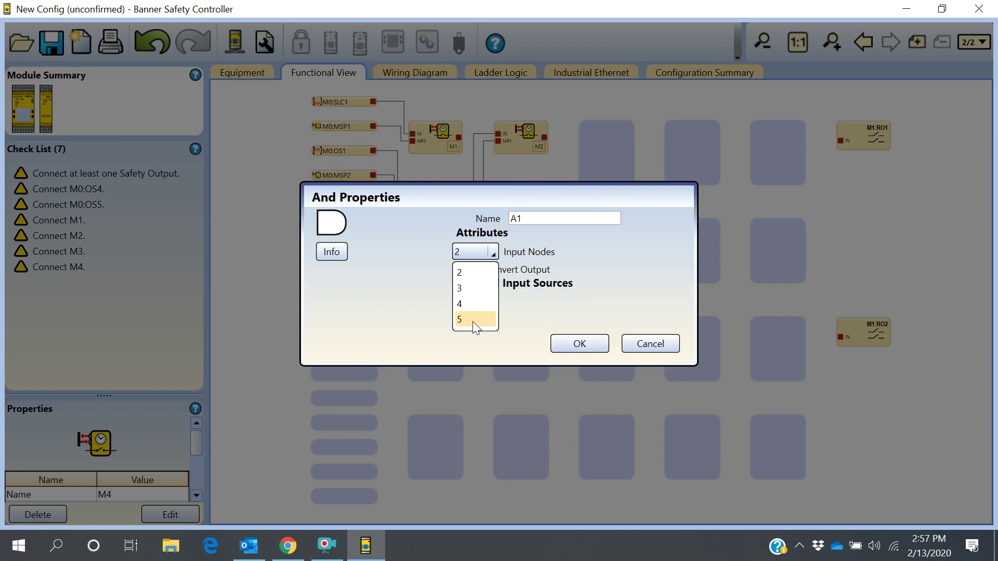
pyautogui.click(473, 321)
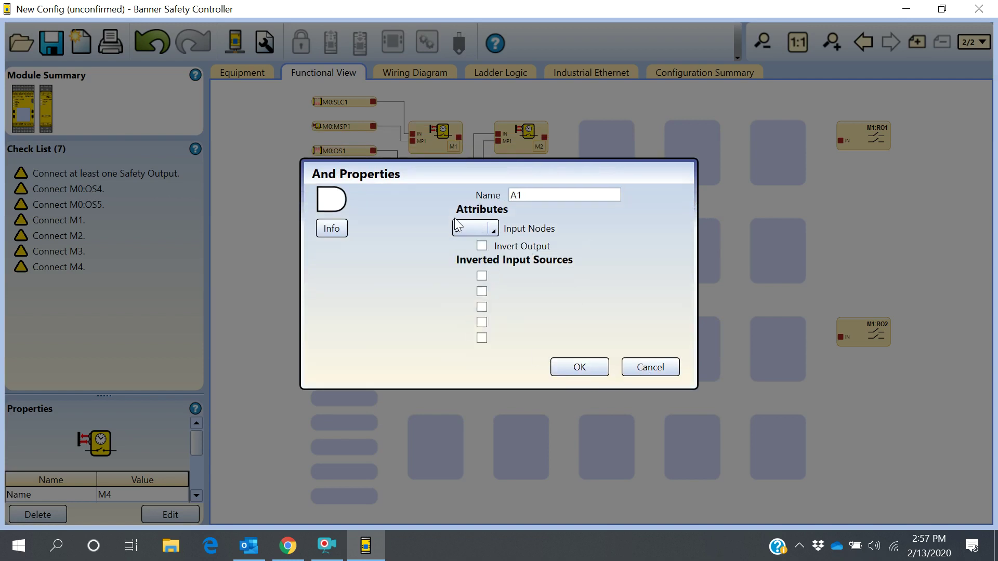
pyautogui.click(470, 228)
pyautogui.click(478, 281)
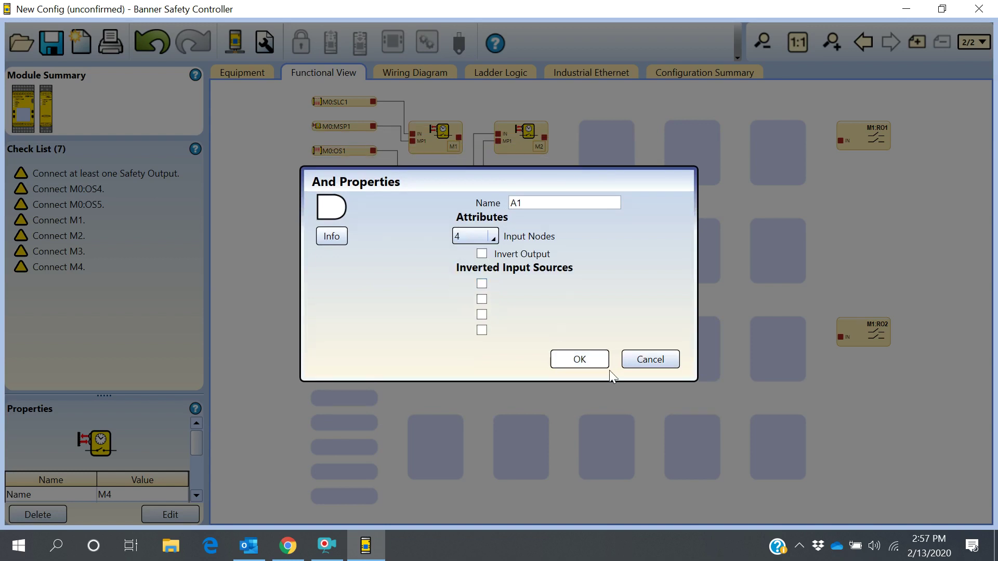
pyautogui.click(584, 365)
pyautogui.moveTo(600, 133); pyautogui.dragTo(621, 137)
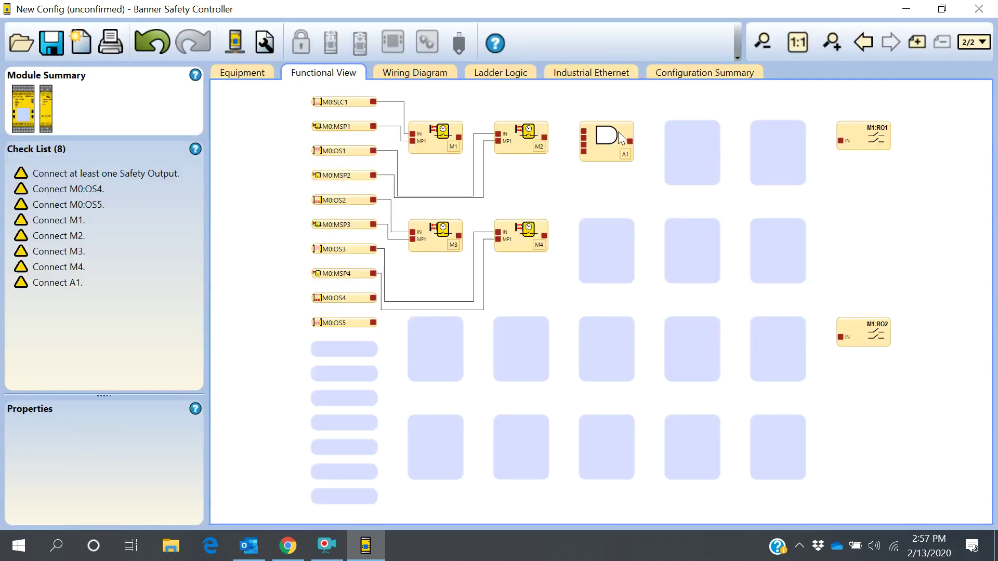
# Connect the outputs of muting blocks M1, M2, M3 and M4 to the four inputs of And block A1.
pyautogui.moveTo(457, 137); pyautogui.dragTo(582, 139)
pyautogui.click(552, 142)
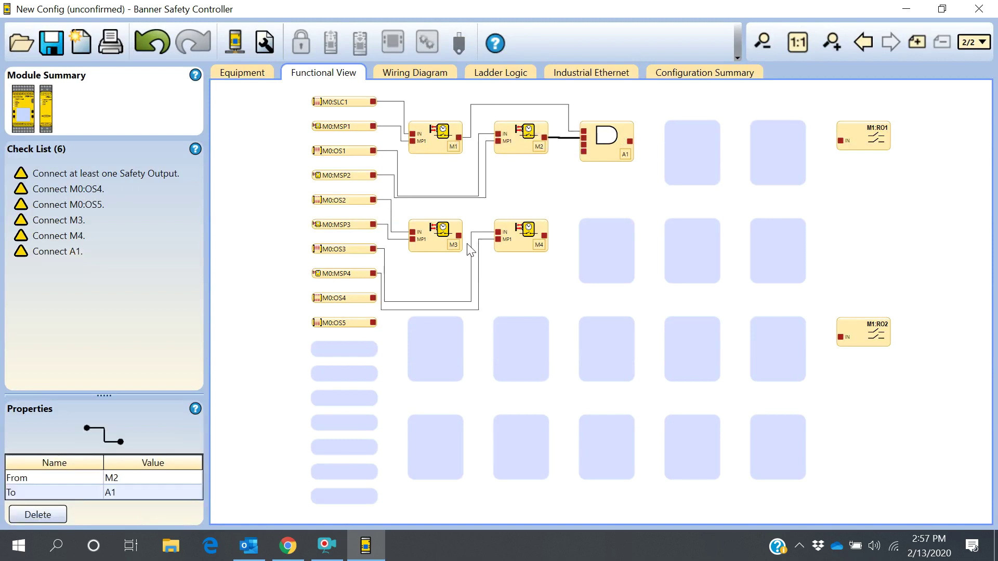
pyautogui.moveTo(459, 237); pyautogui.dragTo(581, 145)
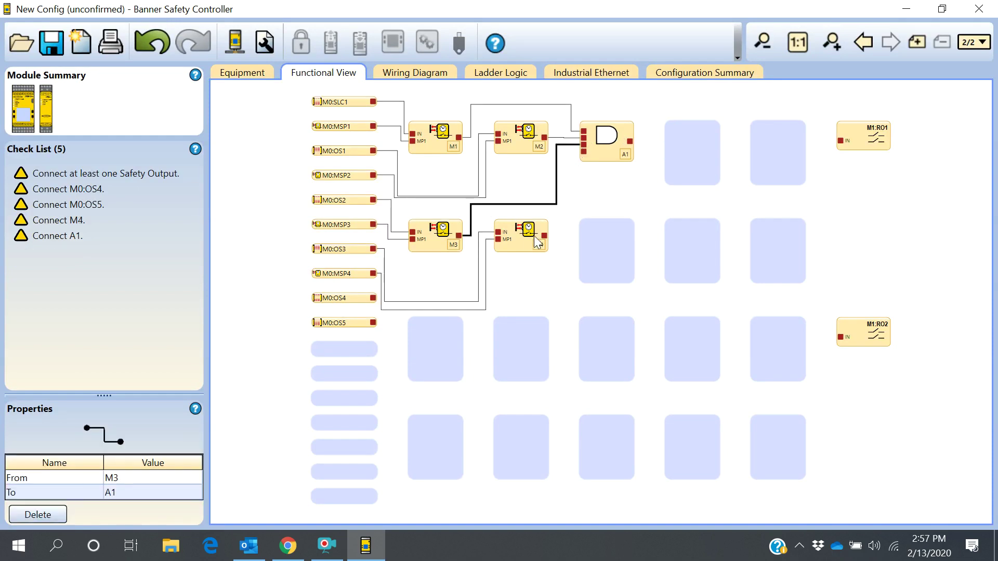
pyautogui.moveTo(544, 235); pyautogui.dragTo(586, 151)
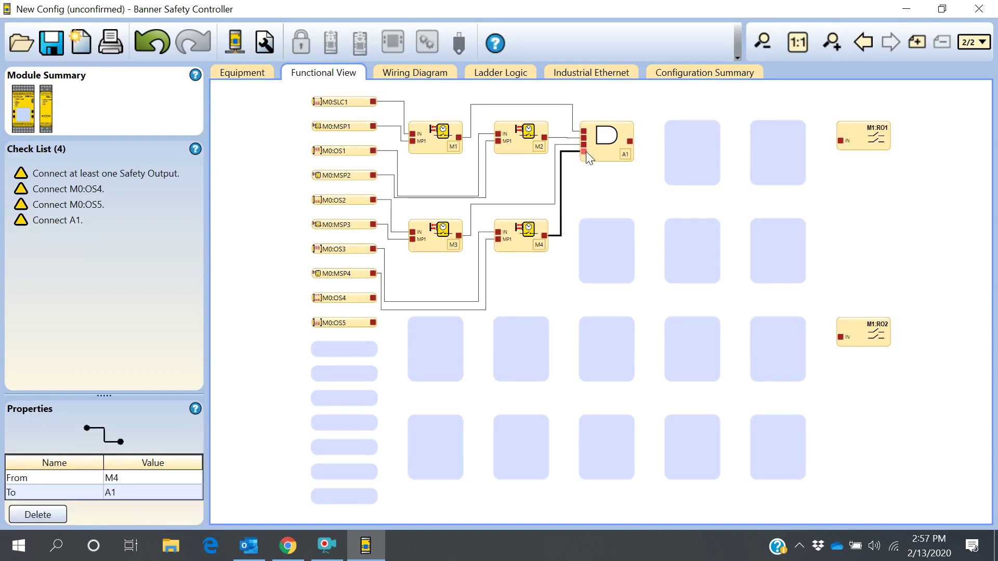
# Add a second And logic block with 3 input nodes in the cell beside A1.
pyautogui.click(696, 161)
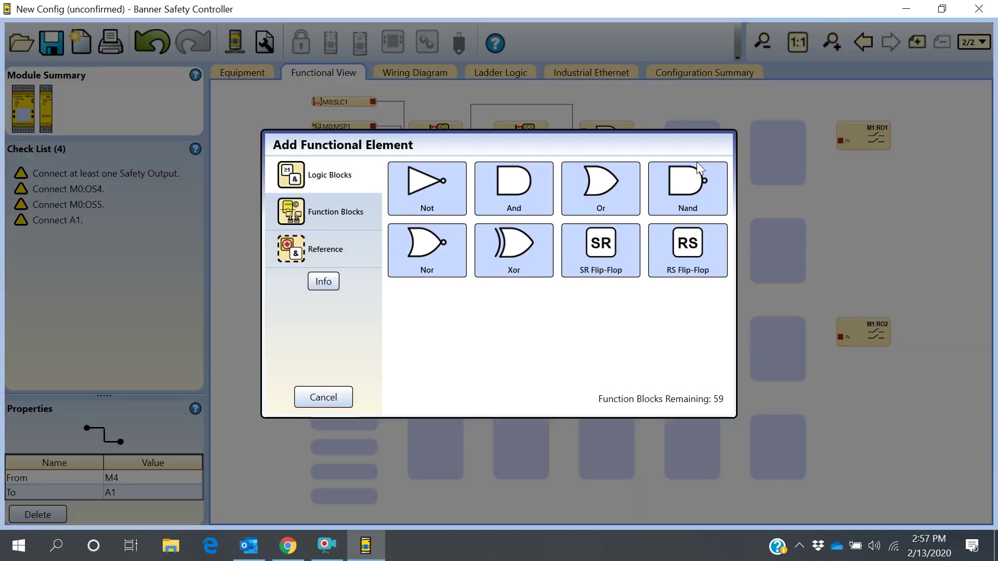
pyautogui.click(545, 201)
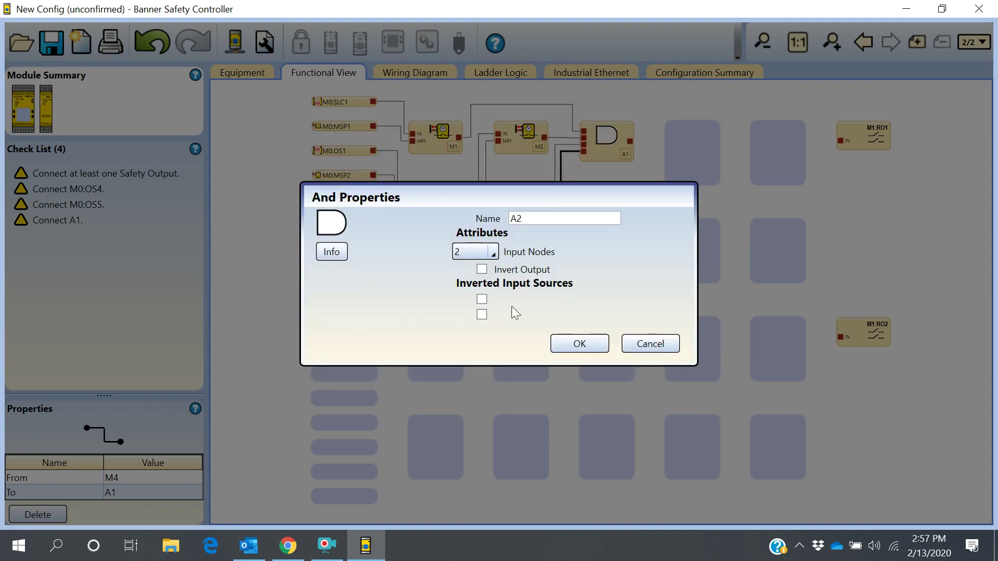
pyautogui.click(486, 253)
pyautogui.click(479, 287)
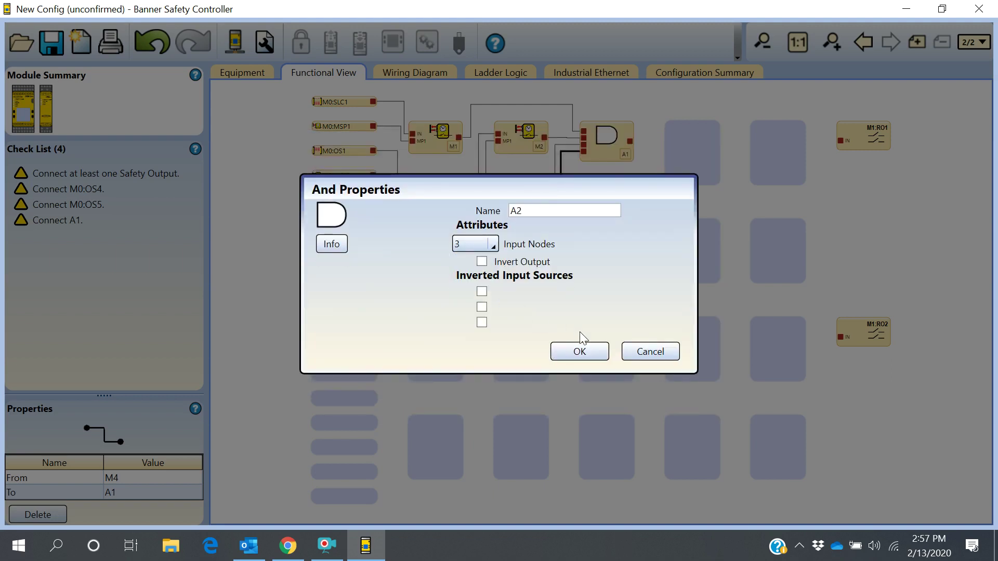
pyautogui.click(598, 345)
# Connect A1's output and optical sensors OS4 and OS5 to the three inputs of And block A2.
pyautogui.moveTo(630, 142); pyautogui.dragTo(669, 135)
pyautogui.moveTo(372, 298); pyautogui.dragTo(663, 141)
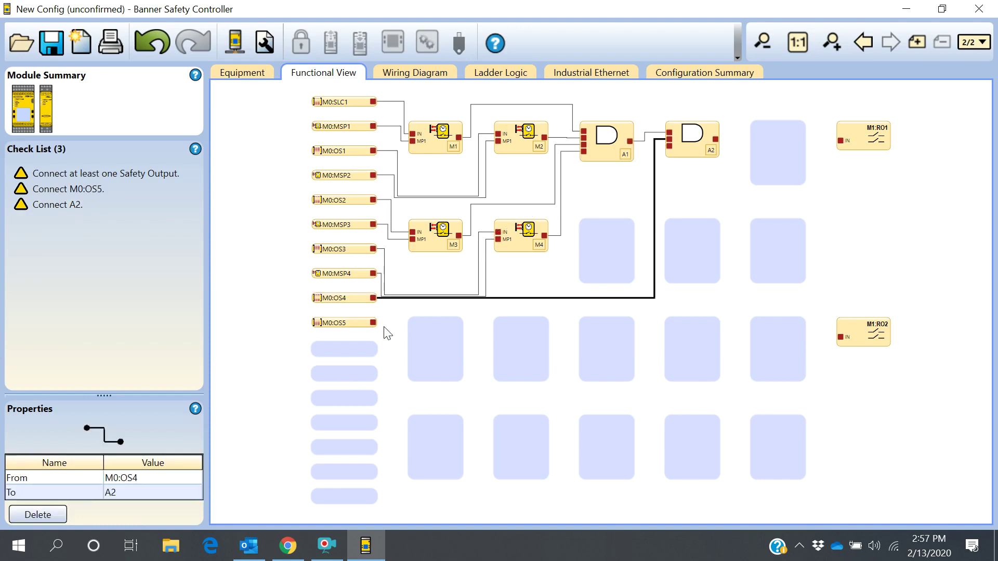
pyautogui.moveTo(373, 323); pyautogui.dragTo(678, 192)
# Move both And blocks down one row and connect A2's output to relay output RO1.
pyautogui.moveTo(691, 252); pyautogui.dragTo(691, 250)
pyautogui.moveTo(611, 143); pyautogui.dragTo(606, 242)
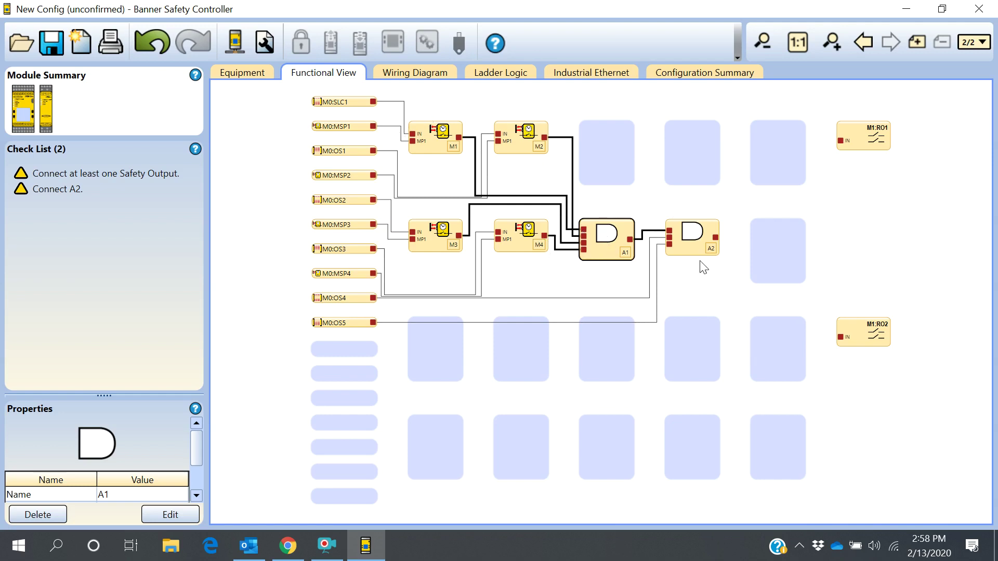
pyautogui.moveTo(715, 237); pyautogui.dragTo(841, 140)
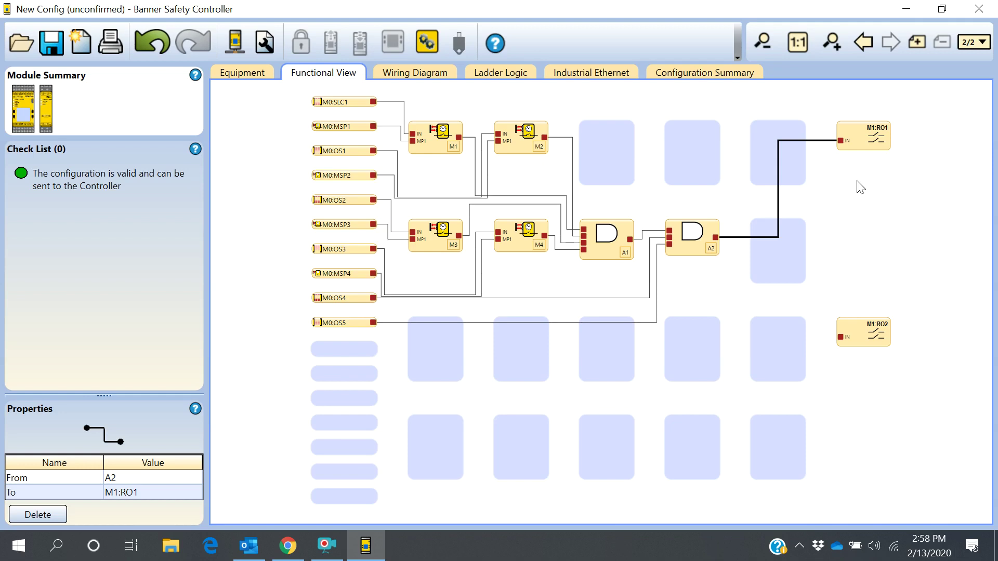
pyautogui.click(742, 244)
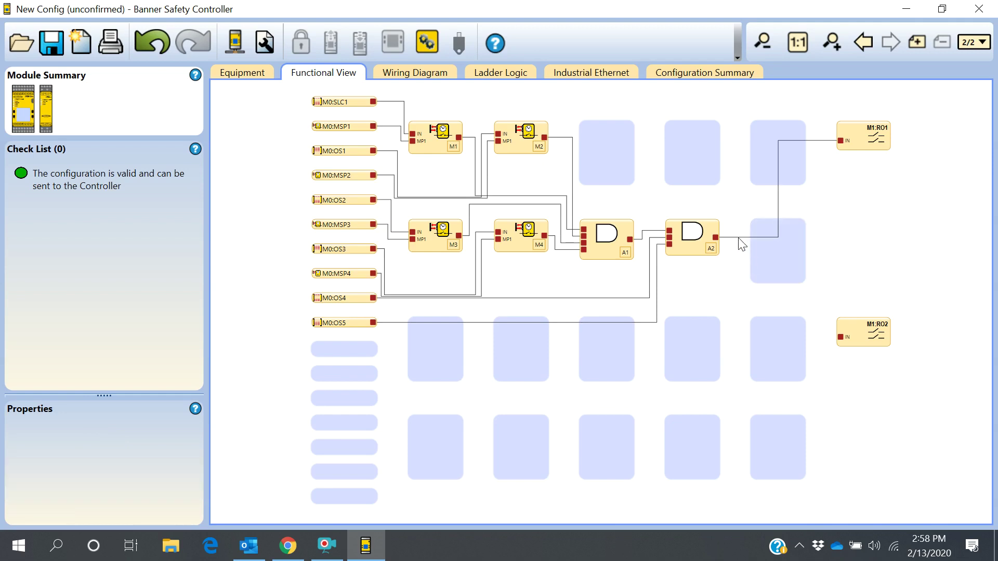
# Delete the connection between And block A2 and relay output RO1, and connect them again.
pyautogui.click(738, 238)
pyautogui.press('Delete')
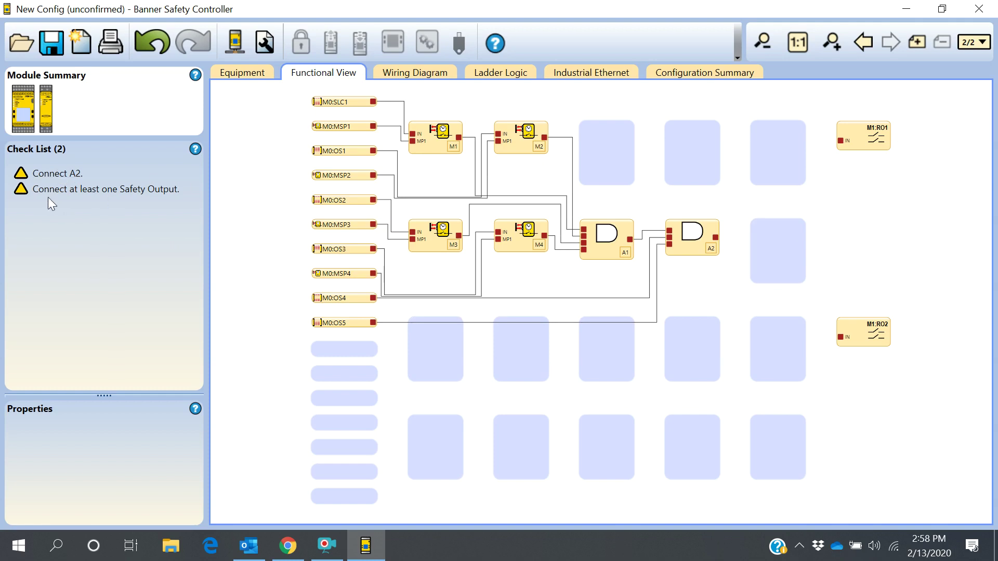
pyautogui.moveTo(716, 237); pyautogui.dragTo(841, 140)
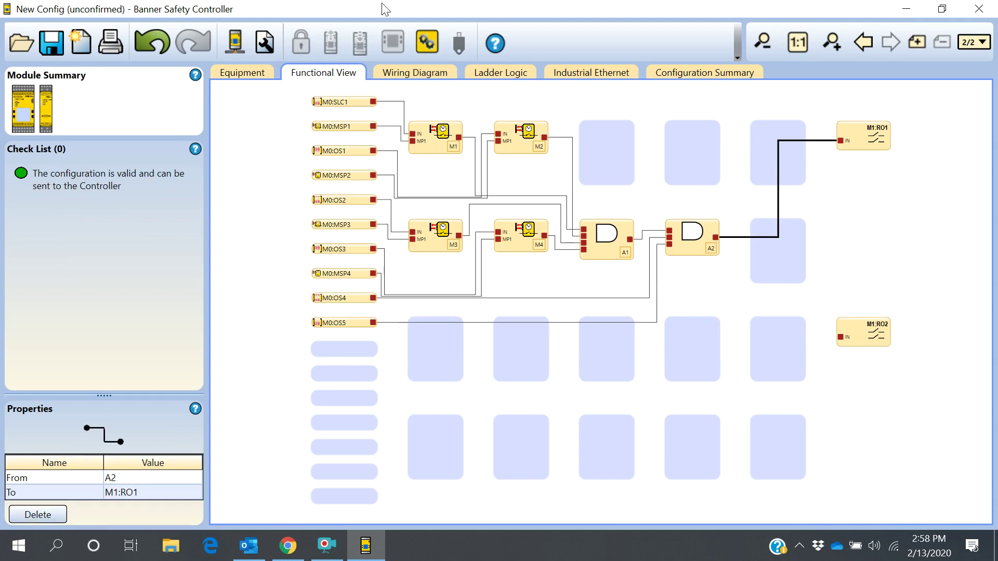
# Enter simulation mode and turn on inputs SLC1, OS1, MSP2, MSP3, MSP4, OS4 and OS5.
pyautogui.click(420, 44)
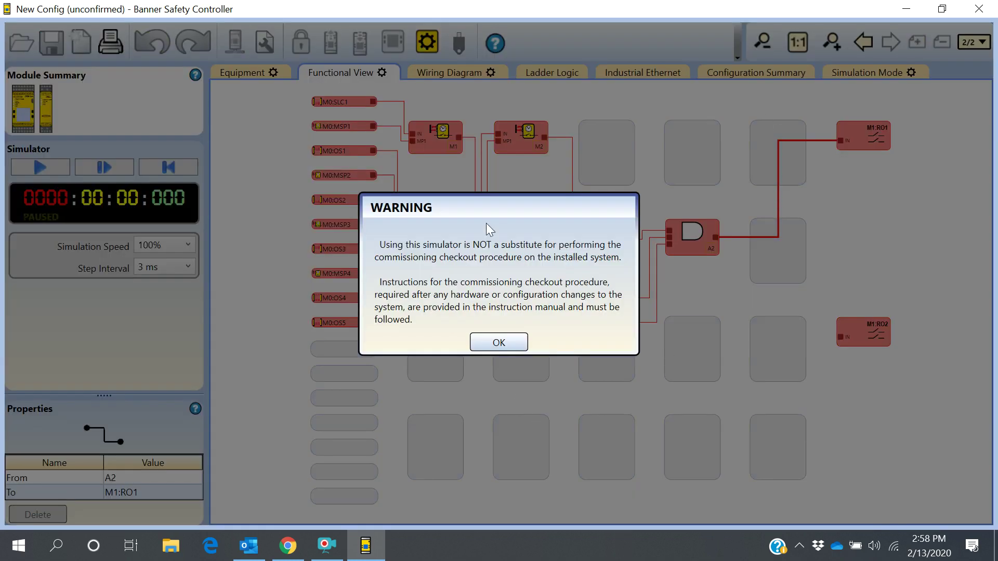
pyautogui.click(498, 345)
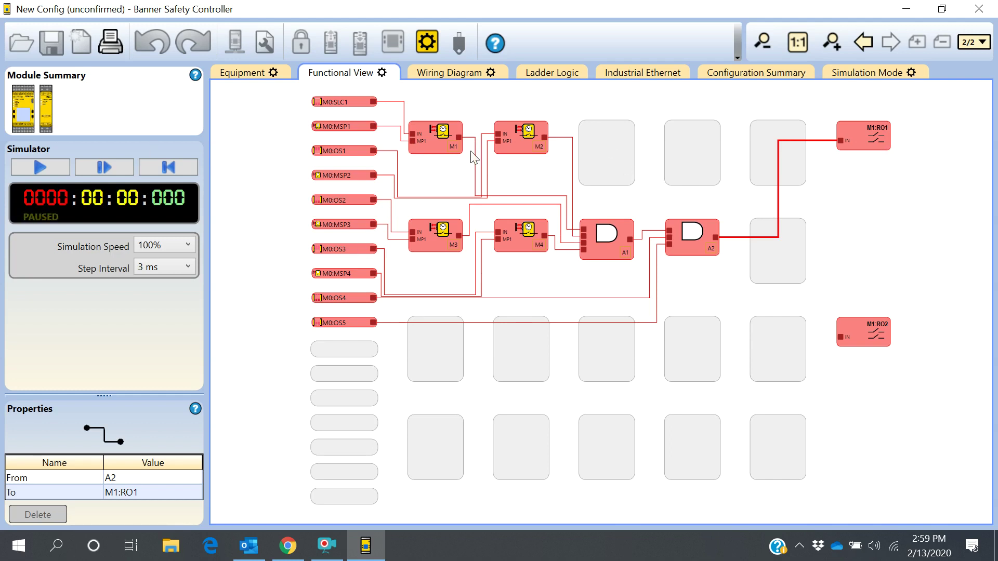
pyautogui.click(336, 102)
pyautogui.click(358, 126)
pyautogui.click(357, 150)
pyautogui.click(357, 175)
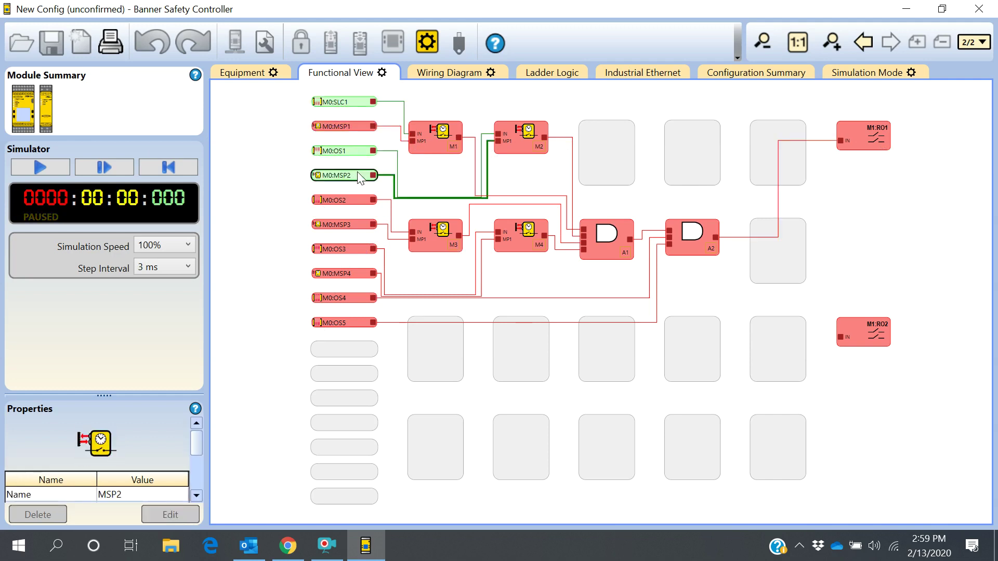
pyautogui.click(349, 227)
pyautogui.click(349, 274)
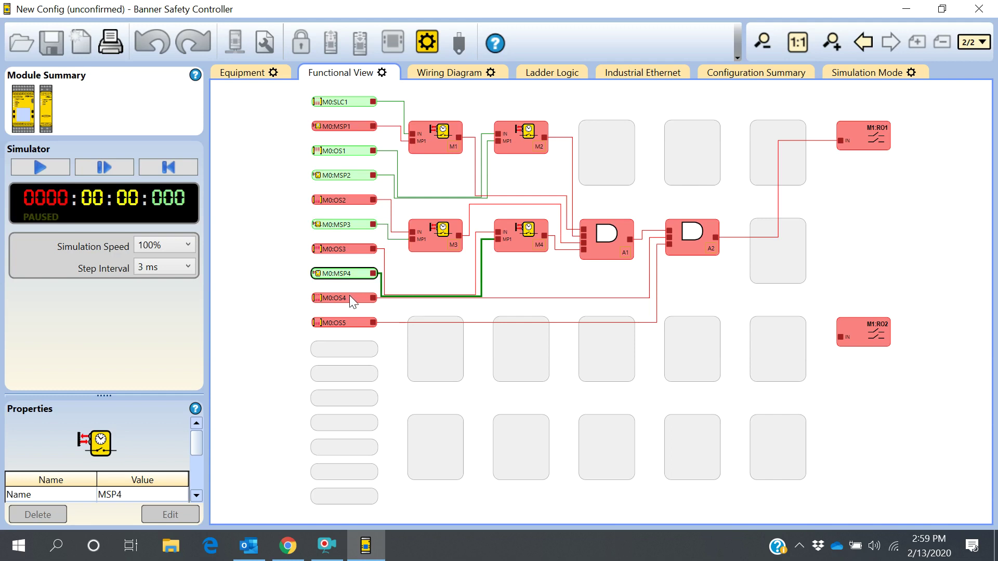
pyautogui.click(350, 297)
pyautogui.click(349, 322)
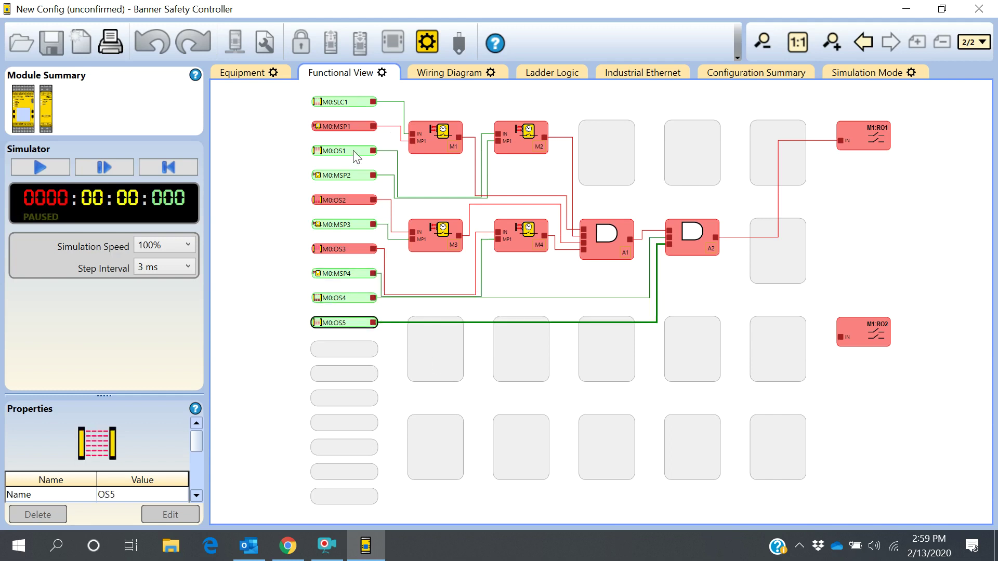
# Turn on OS2 and OS3, turn off muting sensor pairs MSP2, MSP3 and MSP4, and run the simulation.
pyautogui.click(350, 199)
pyautogui.click(351, 225)
pyautogui.click(358, 176)
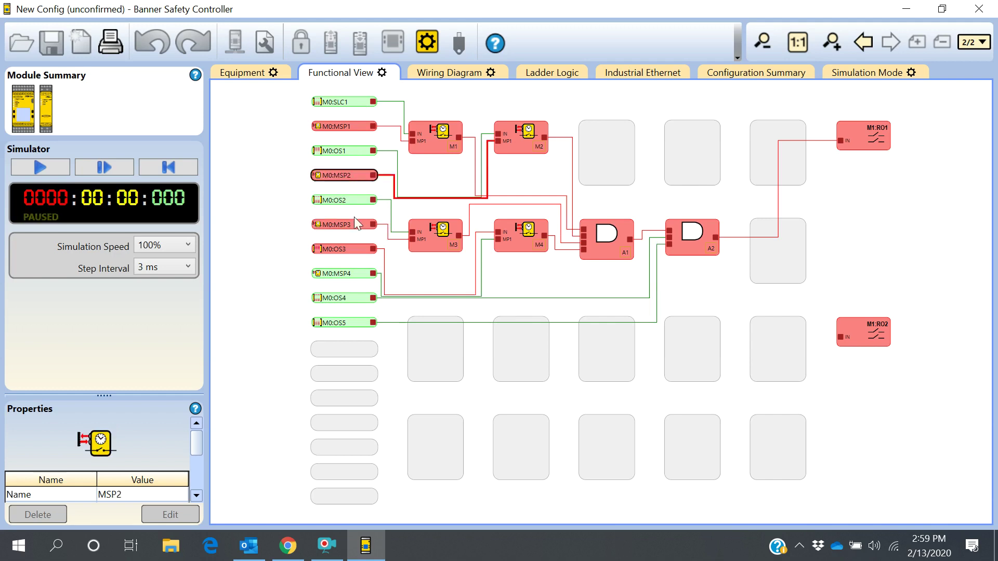
pyautogui.click(345, 250)
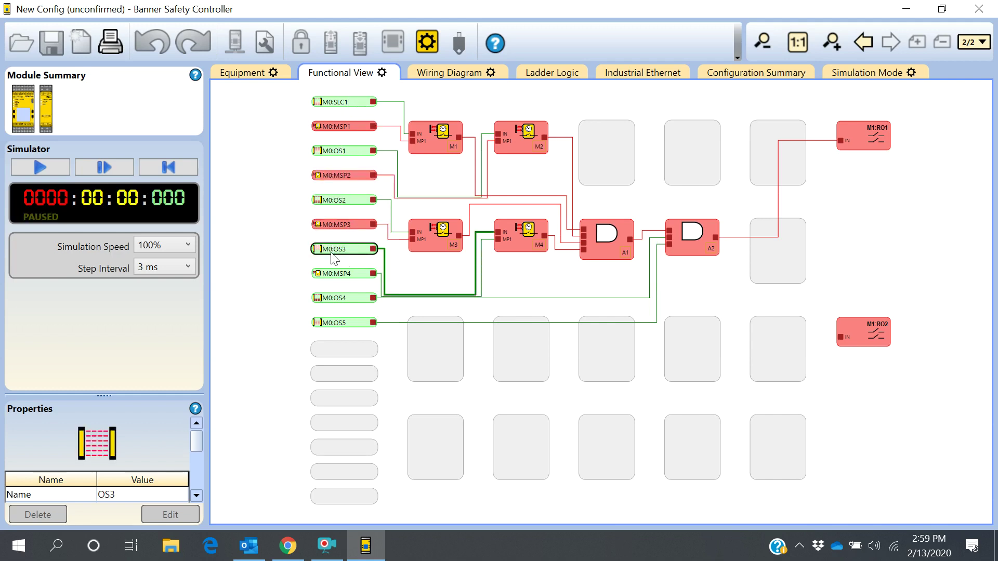
pyautogui.click(338, 274)
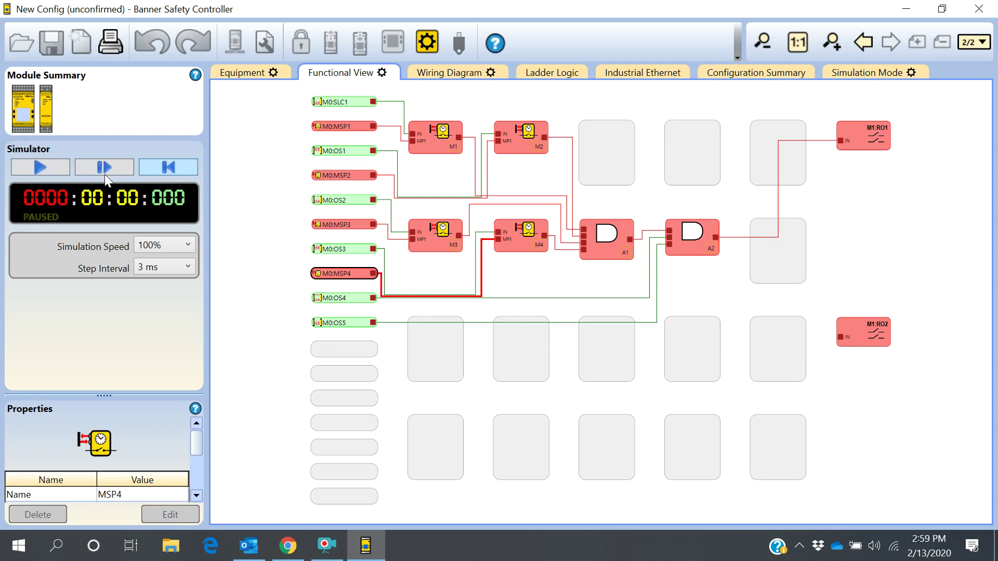
pyautogui.click(27, 167)
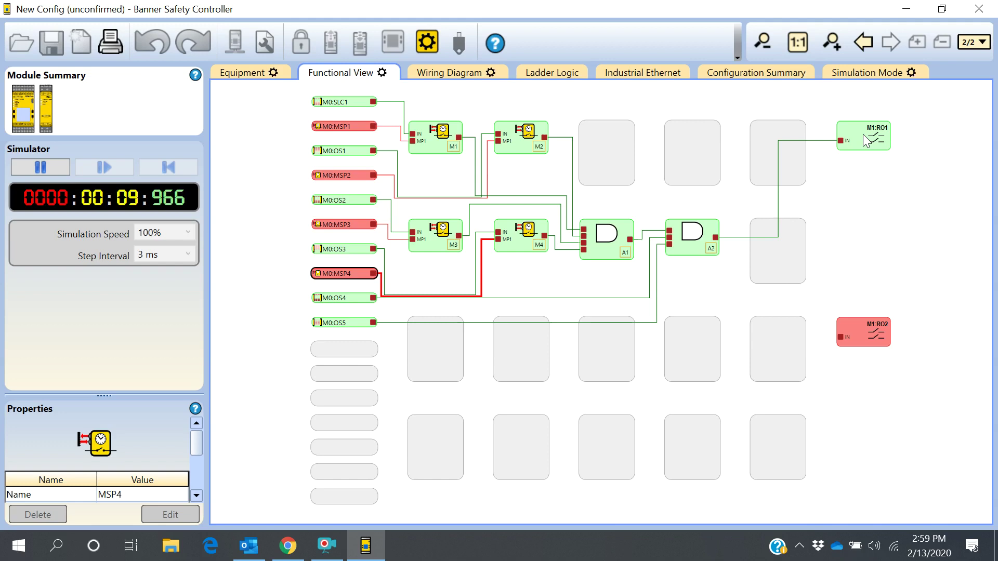
# Test the relay output's response by switching SLC1 off and on, and doing the same with OS4.
pyautogui.click(335, 105)
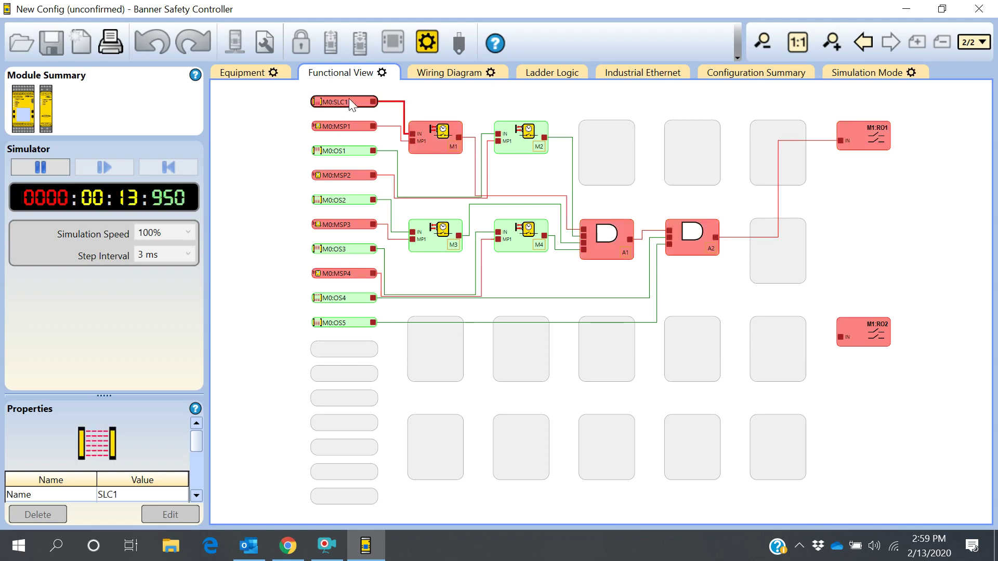
pyautogui.click(349, 100)
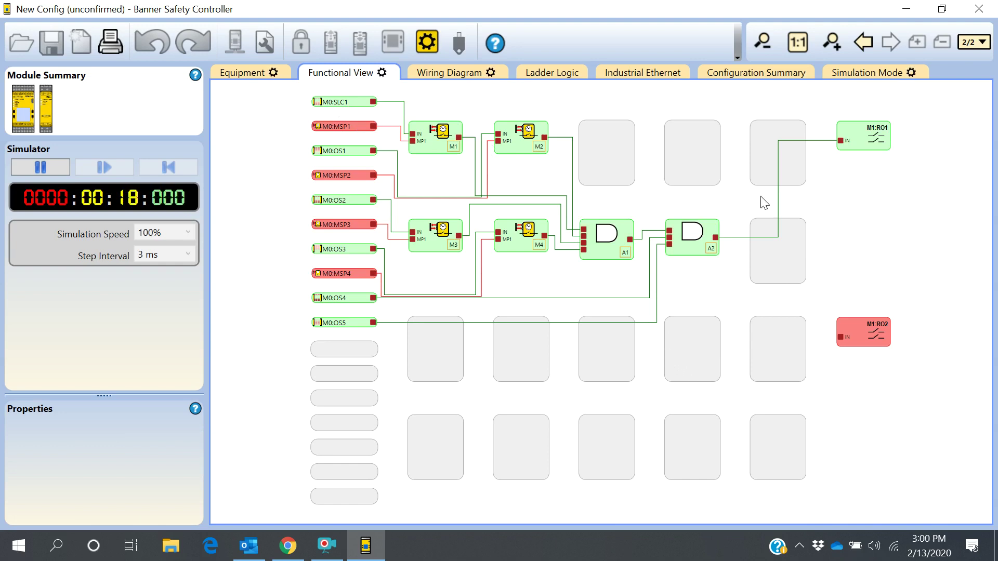
pyautogui.click(358, 300)
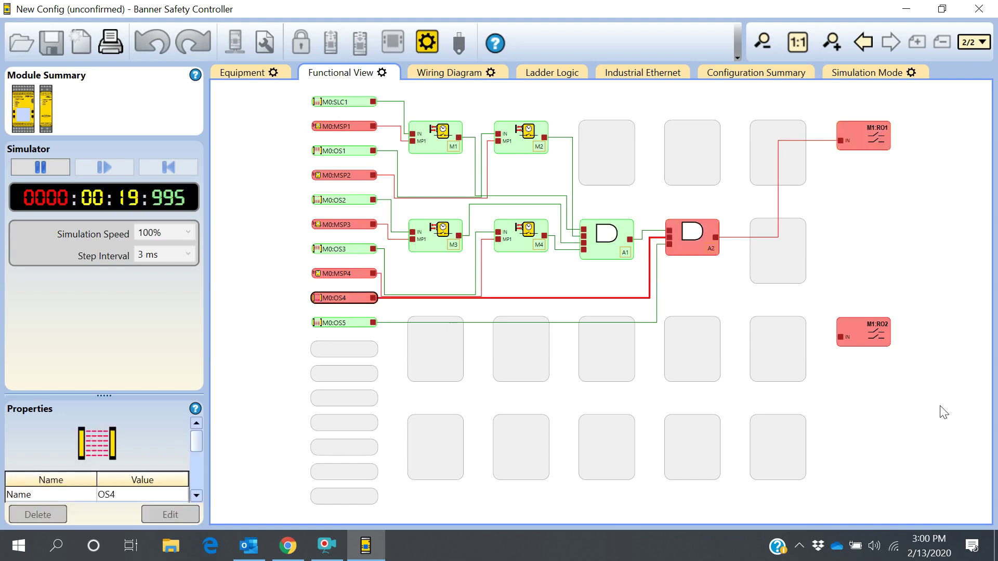
pyautogui.click(347, 300)
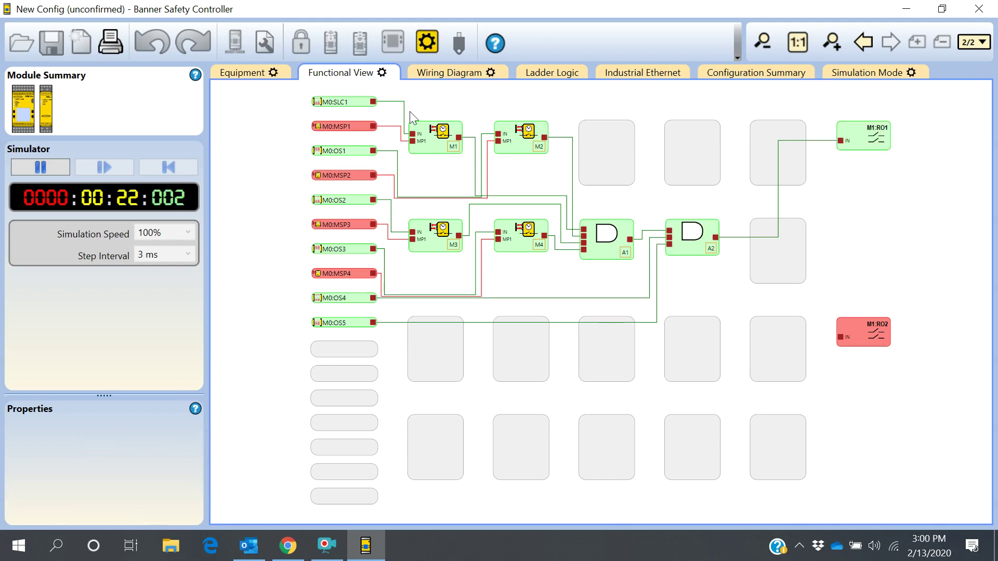
# Test muting block M2 by turning on MSP2, switching OS1 off and on, and turning MSP2 off.
pyautogui.click(327, 175)
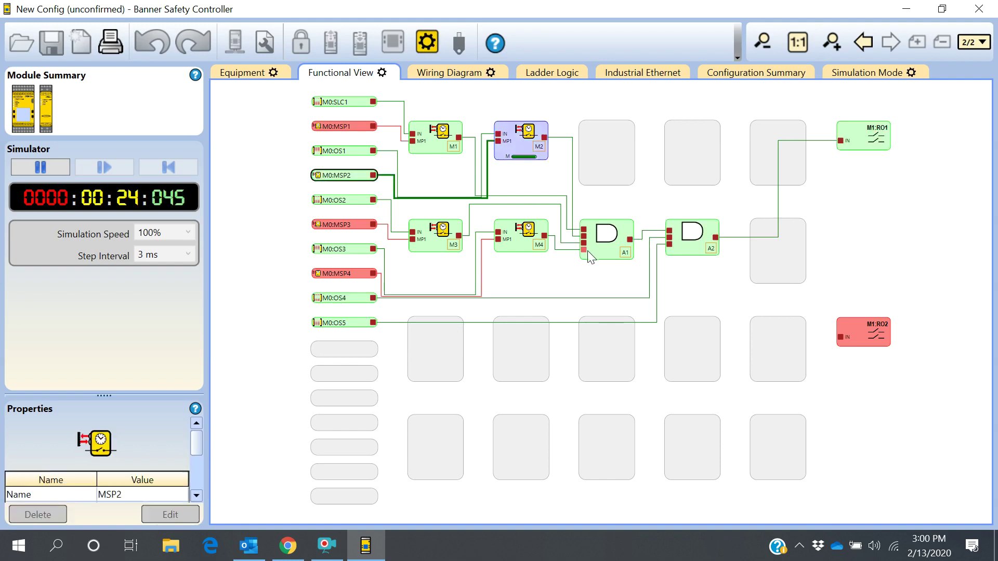
pyautogui.click(526, 162)
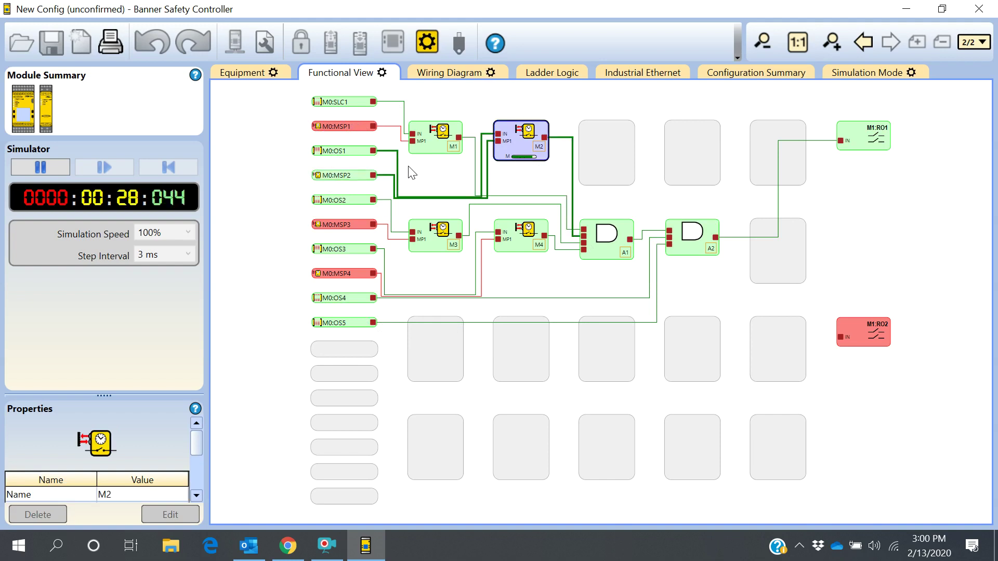
pyautogui.click(352, 151)
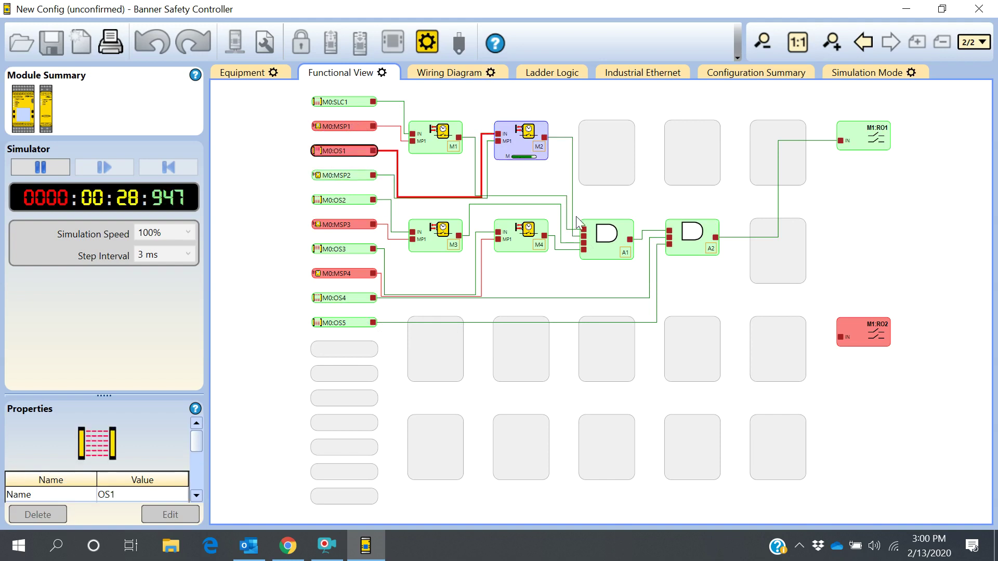
pyautogui.click(363, 164)
pyautogui.click(344, 149)
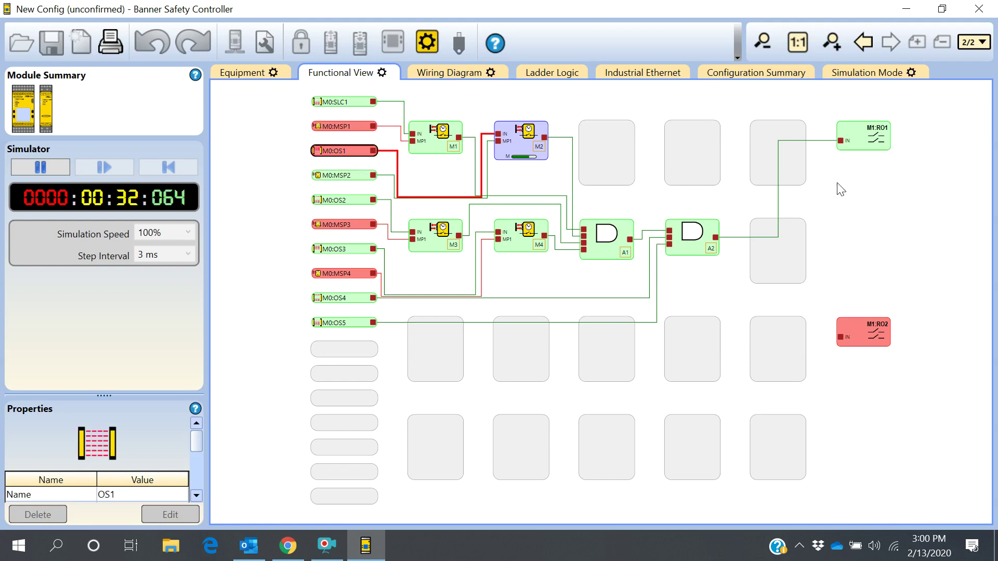
pyautogui.click(343, 155)
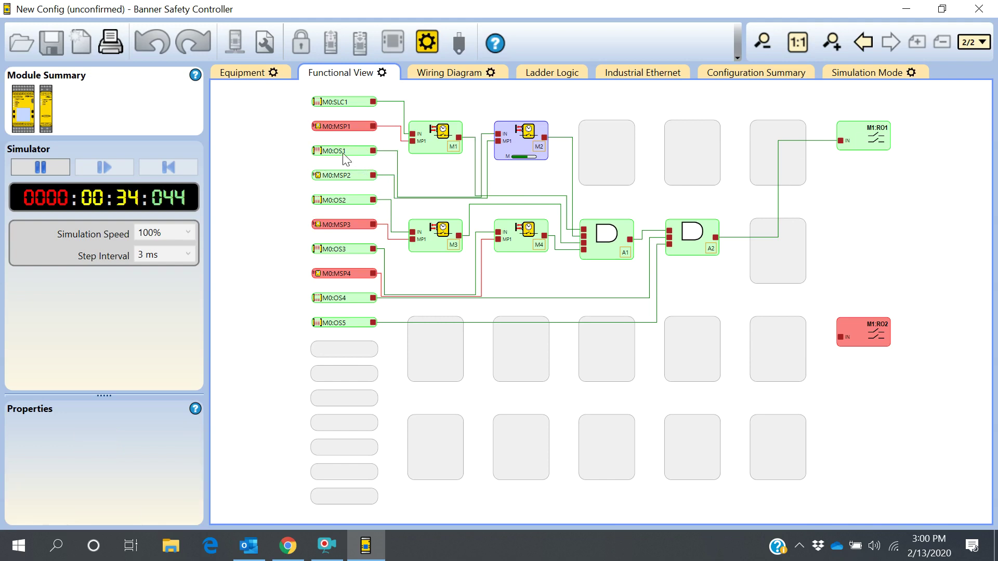
pyautogui.click(336, 174)
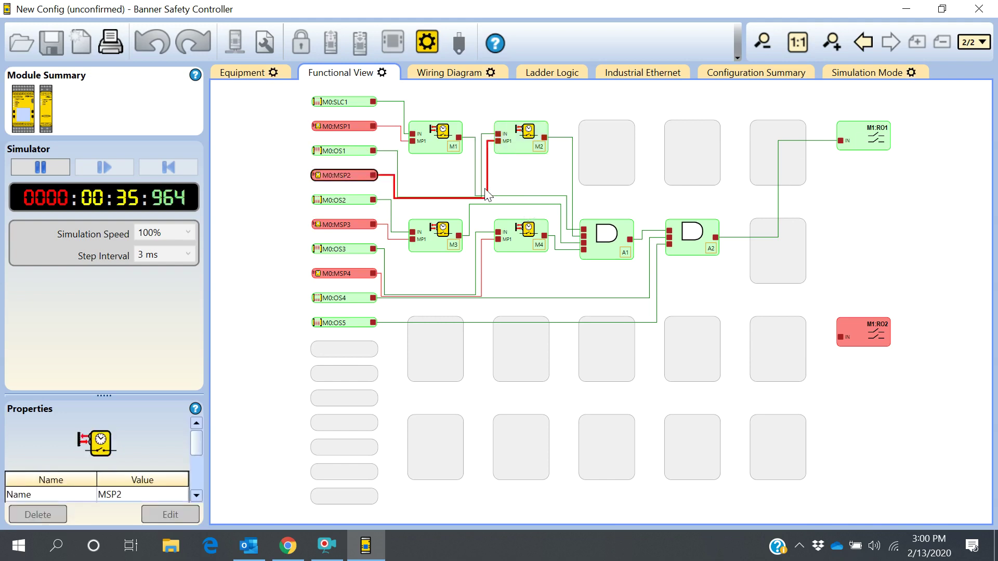
# Compare OS1 without and with muting: switch it off and on with MSP2 off, and again with MSP2 temporarily on.
pyautogui.click(343, 155)
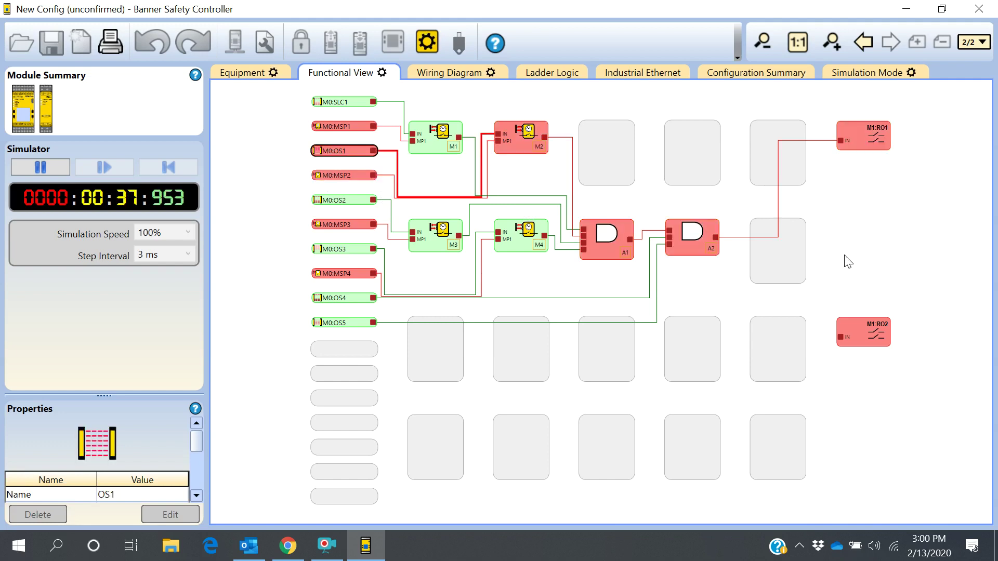
pyautogui.click(364, 152)
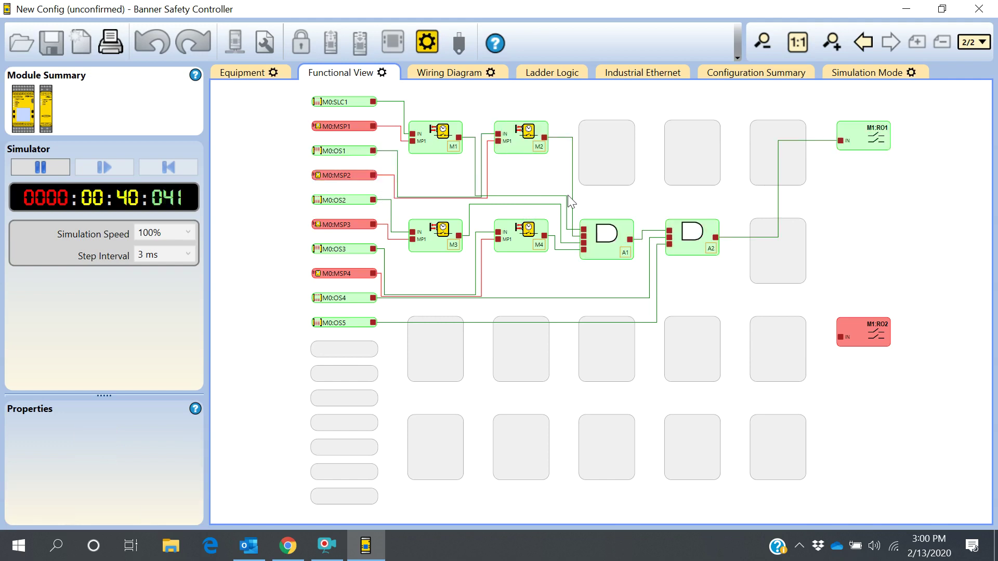
pyautogui.click(359, 176)
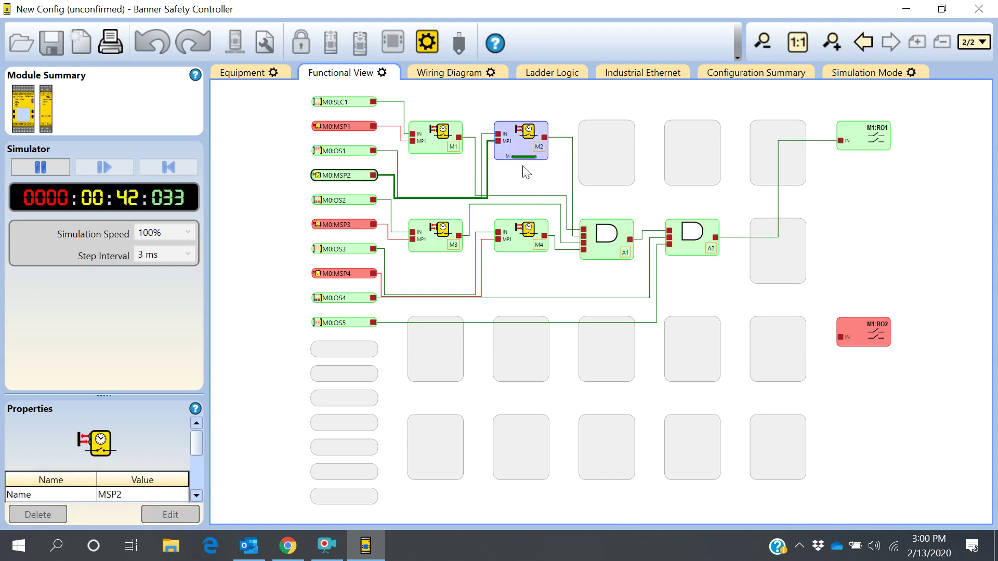
pyautogui.click(362, 151)
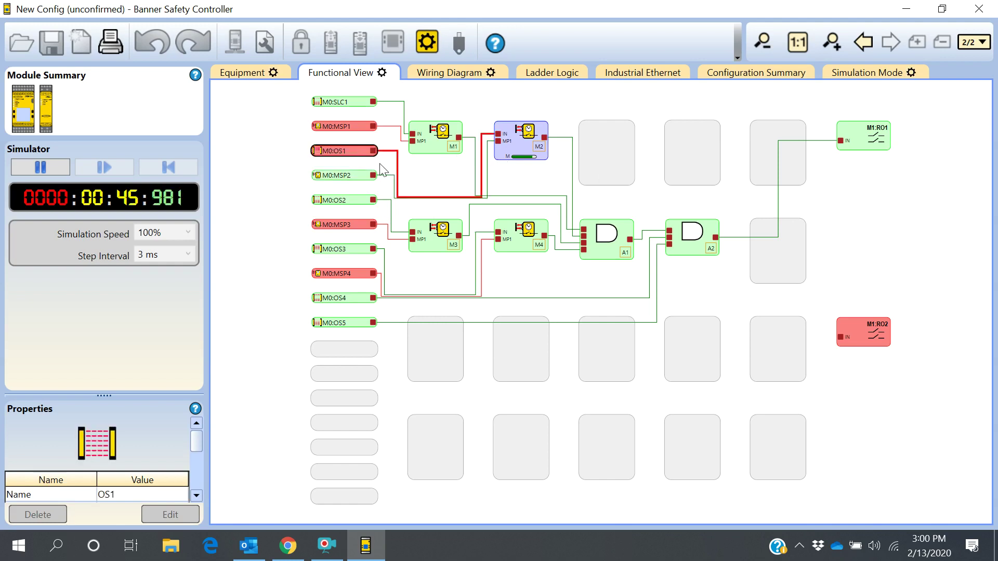
pyautogui.click(351, 150)
pyautogui.click(358, 176)
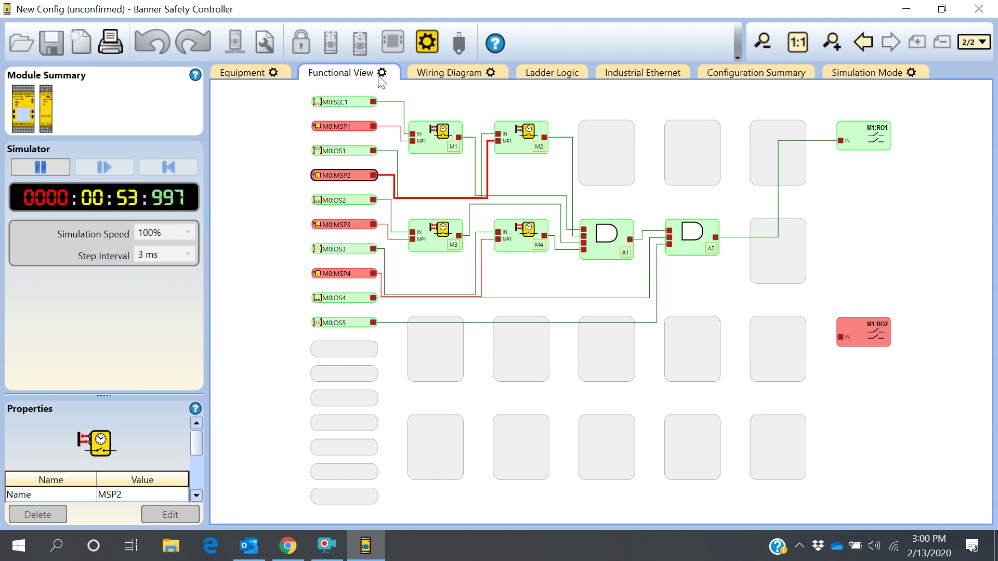
# In the simulated equipment view, switch optical sensor OS1 off and on to check relay output RO1.
pyautogui.click(230, 76)
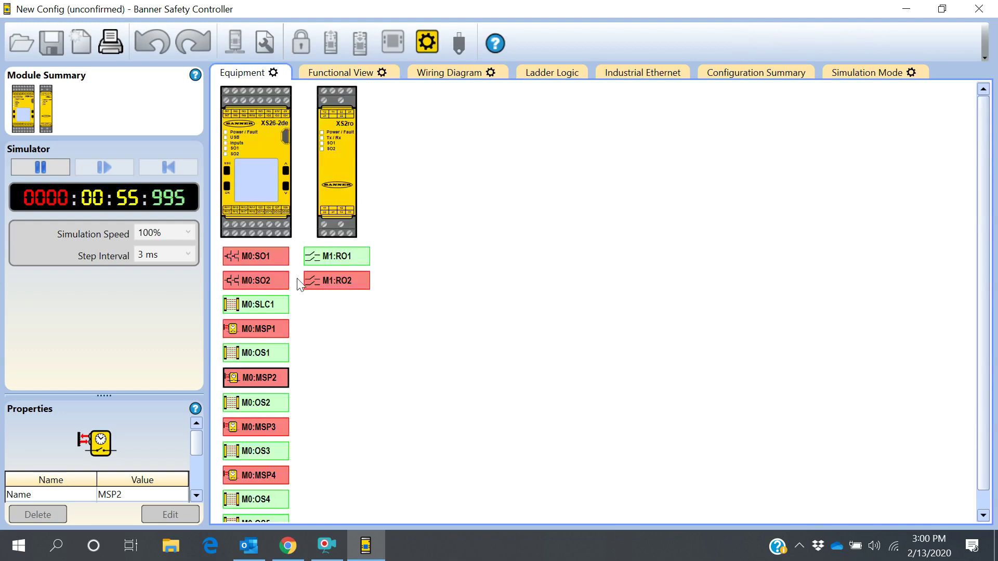
pyautogui.scroll(-1, 406, 331)
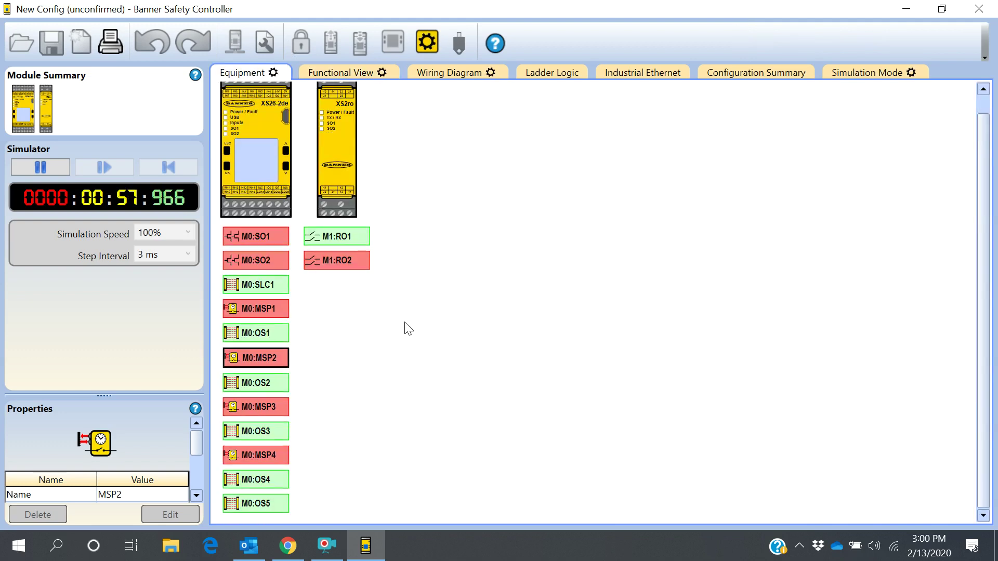
pyautogui.click(264, 334)
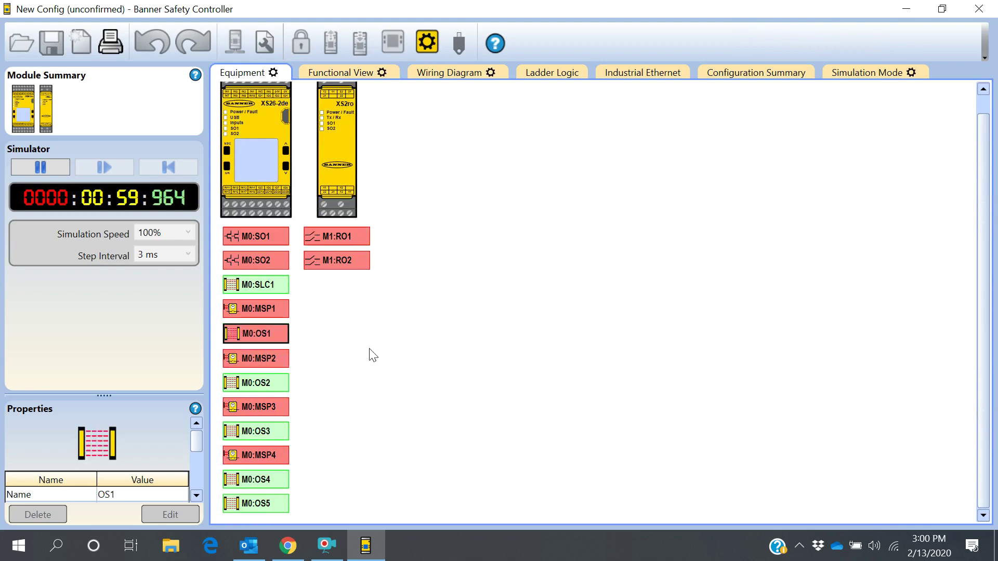
pyautogui.click(265, 335)
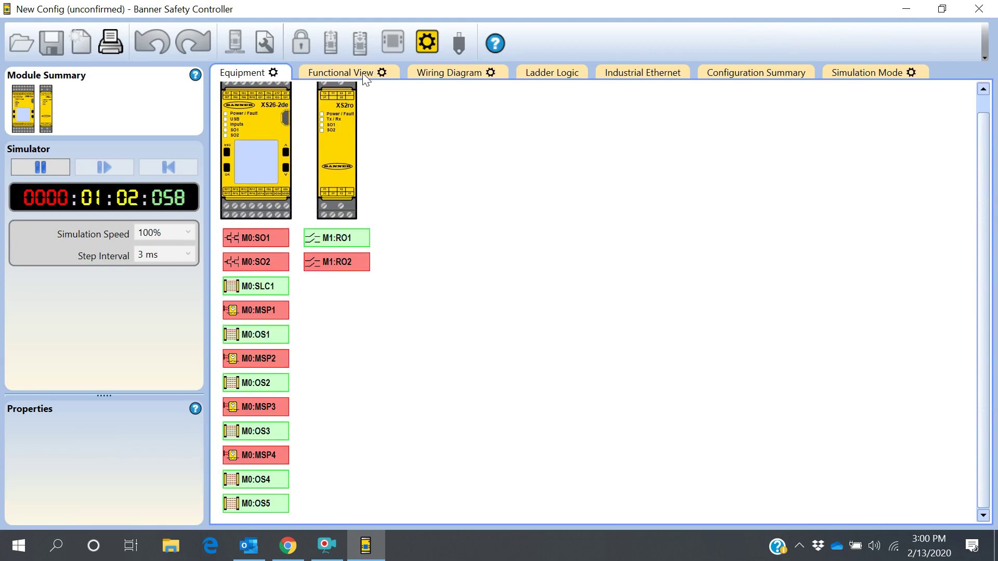
# Review the simulated wiring diagram and the ladder logic, leaving simulation mode in between.
pyautogui.click(451, 72)
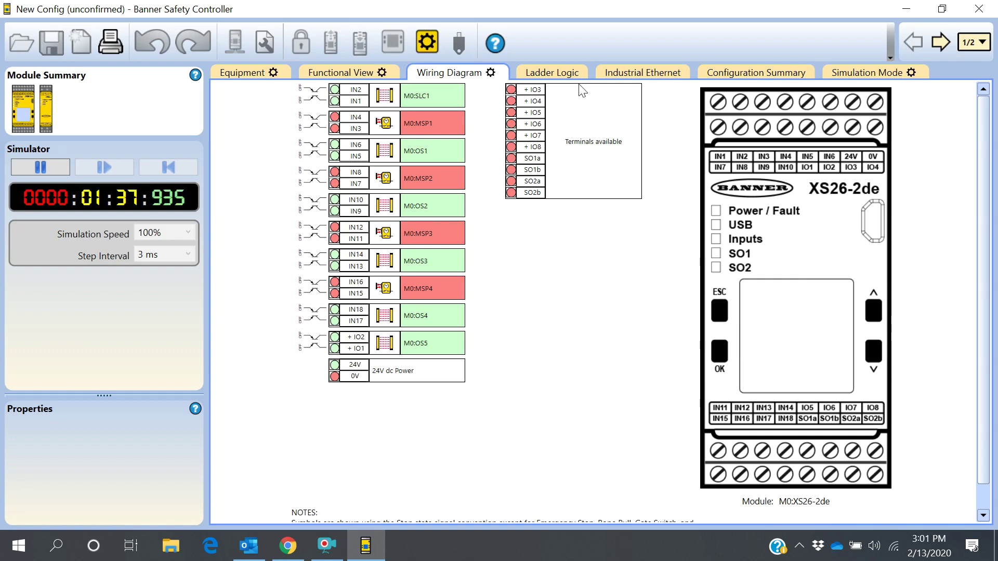
pyautogui.click(427, 42)
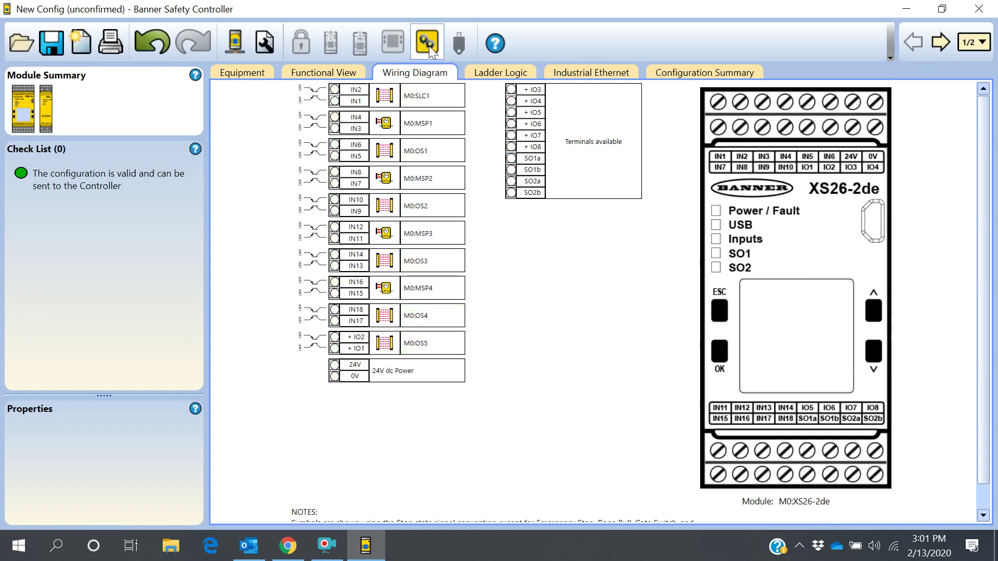
pyautogui.click(499, 72)
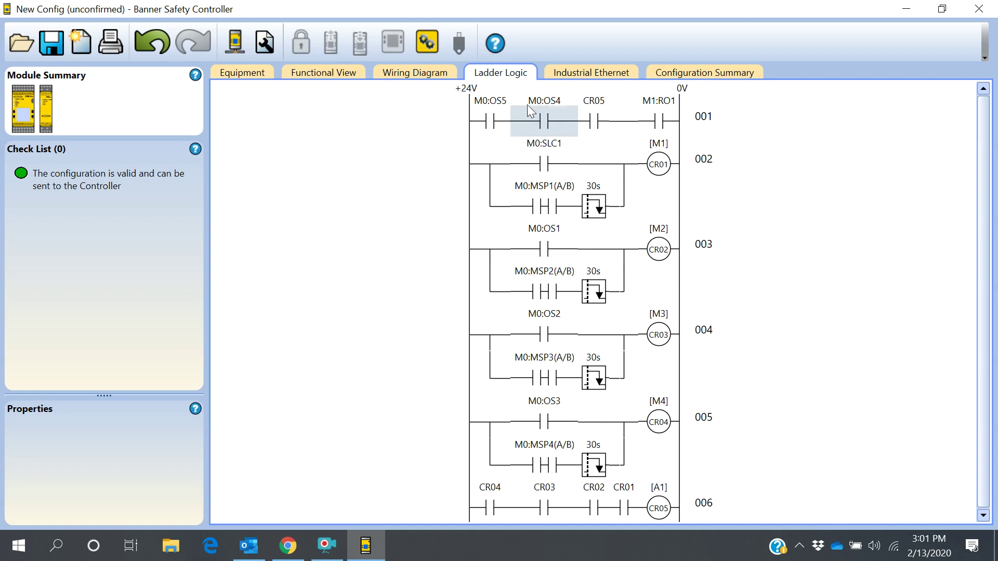
# Auto-configure the virtual status outputs for the Ethernet/IP assemblies and check the generated function list.
pyautogui.click(587, 73)
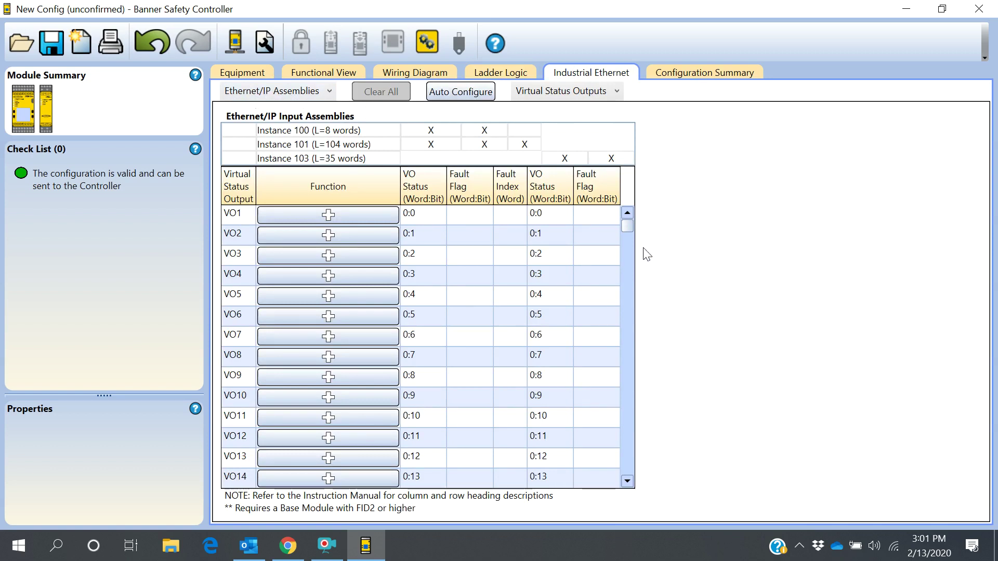
pyautogui.click(460, 92)
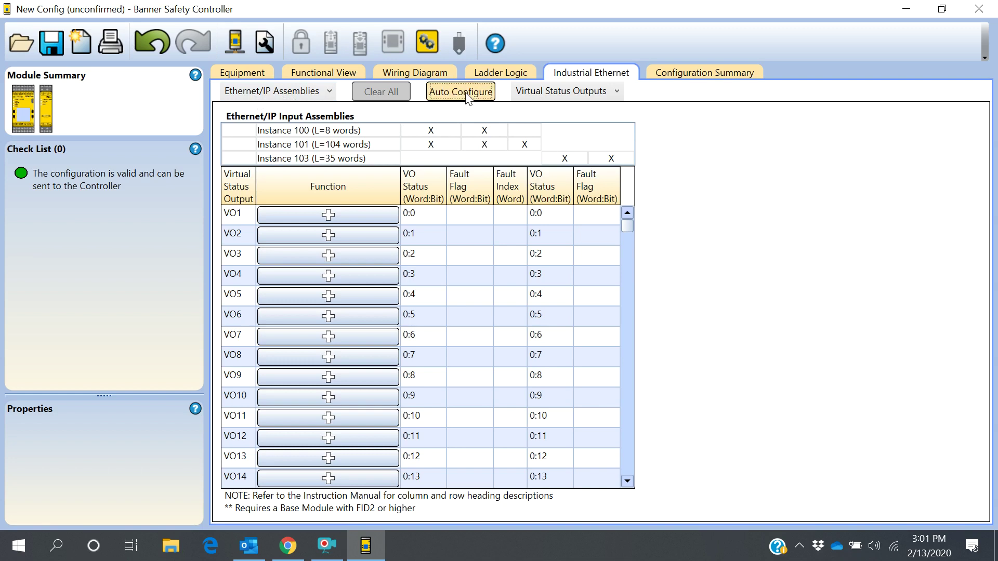
pyautogui.scroll(-1, 344, 236)
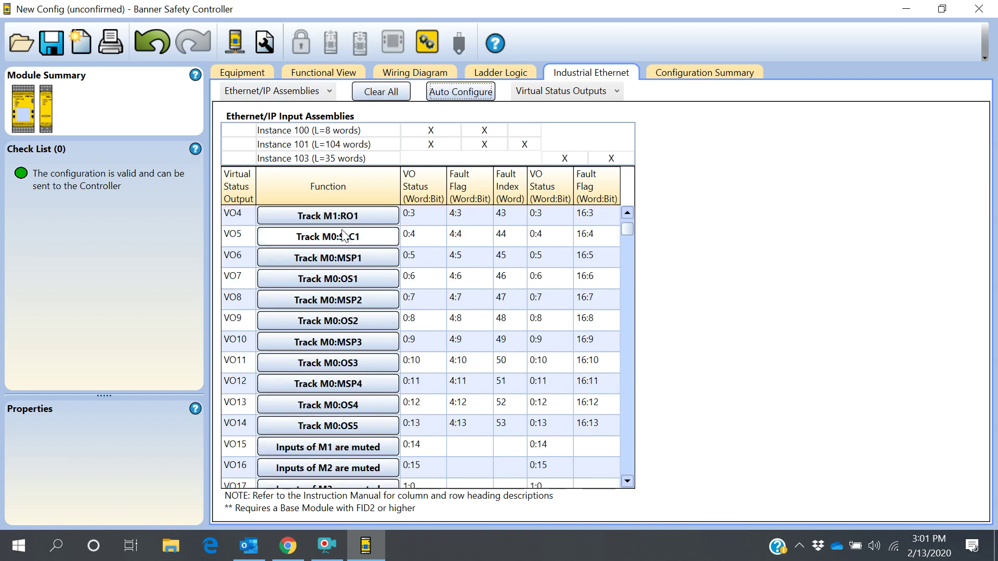
pyautogui.scroll(-2, 338, 364)
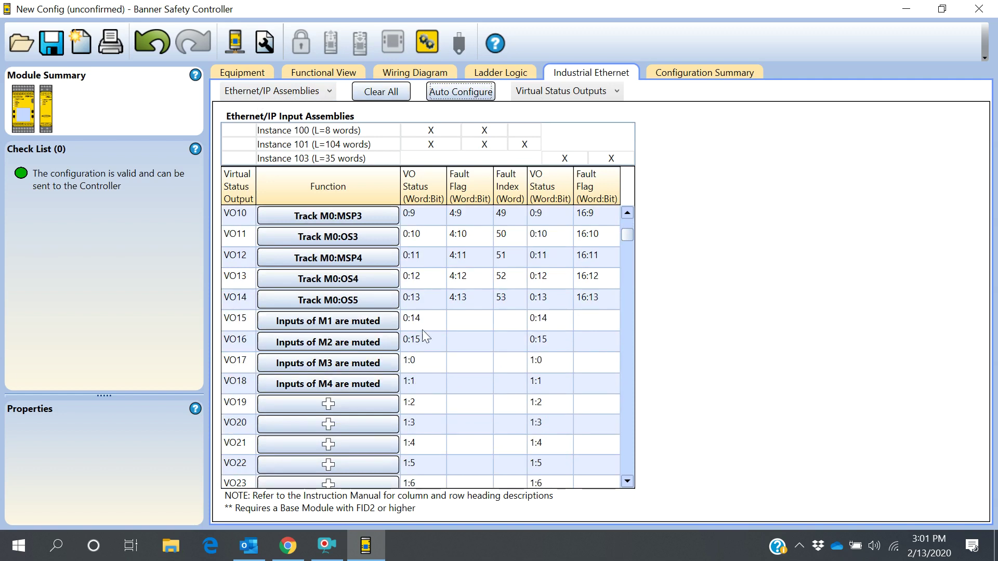
pyautogui.scroll(3, 619, 382)
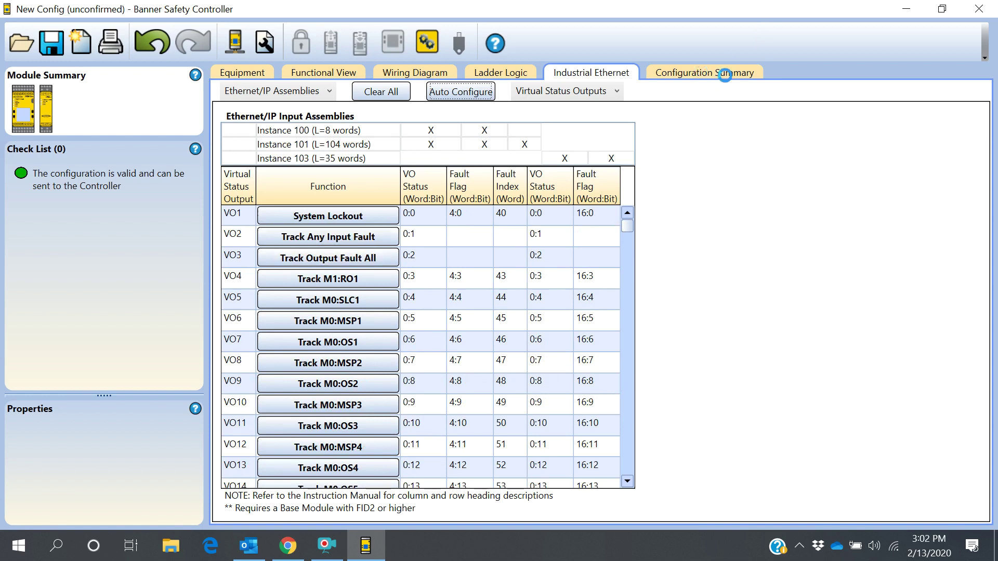
# Review the configuration summary, covering modules, network settings, inputs, function blocks, safety outputs and response times.
pyautogui.click(704, 75)
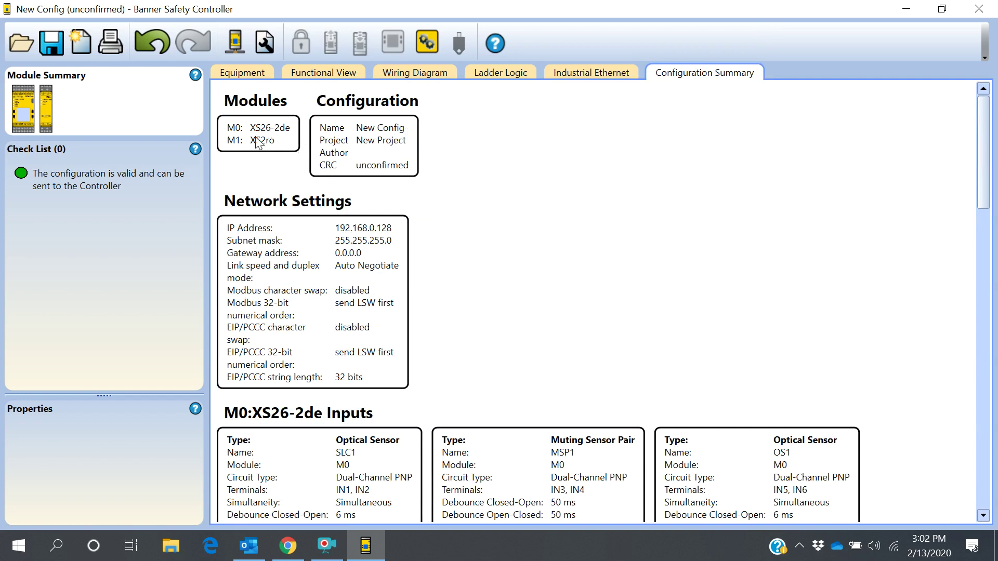
pyautogui.scroll(-1, 722, 243)
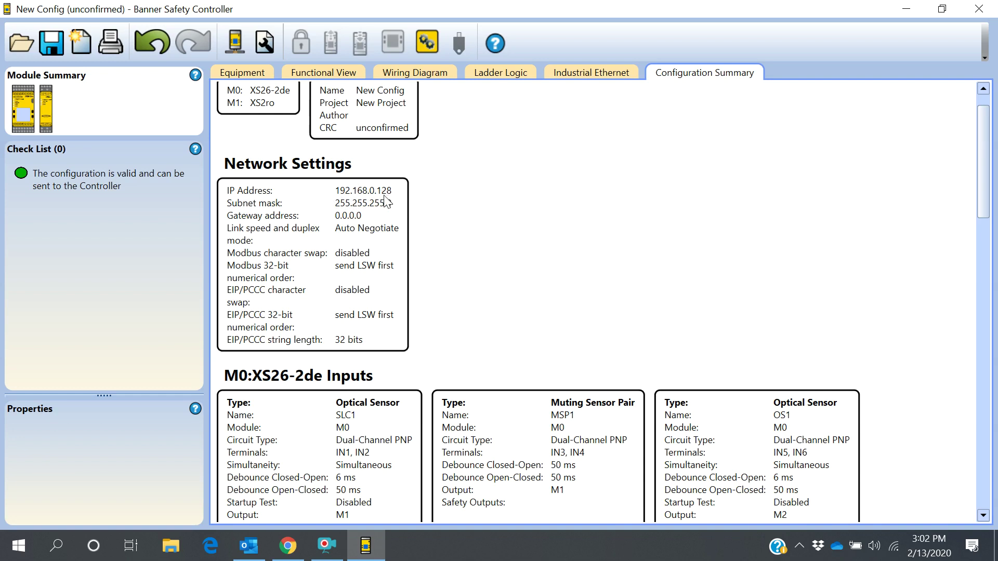
pyautogui.scroll(-1, 573, 221)
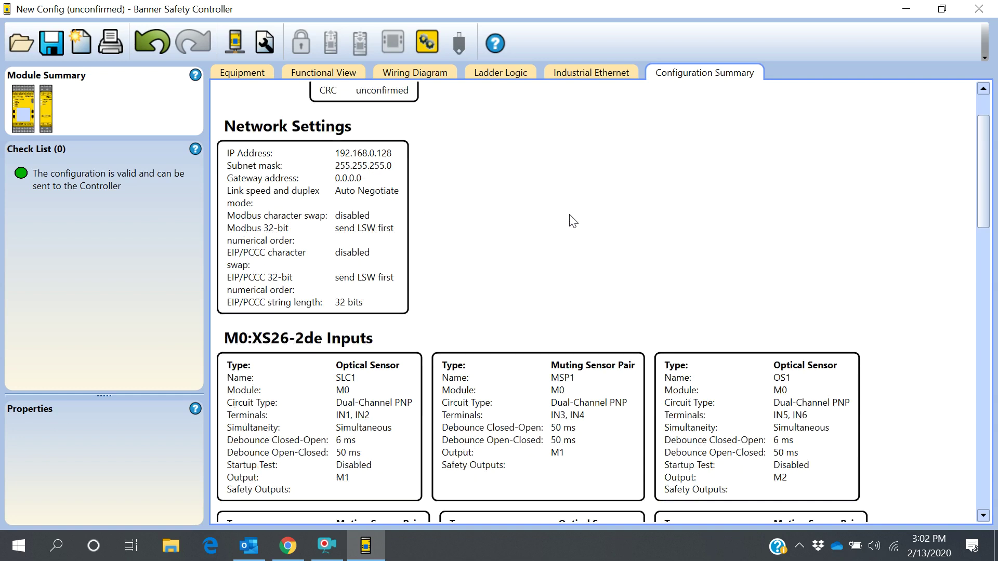
pyautogui.scroll(-5, 574, 221)
pyautogui.scroll(3, 572, 219)
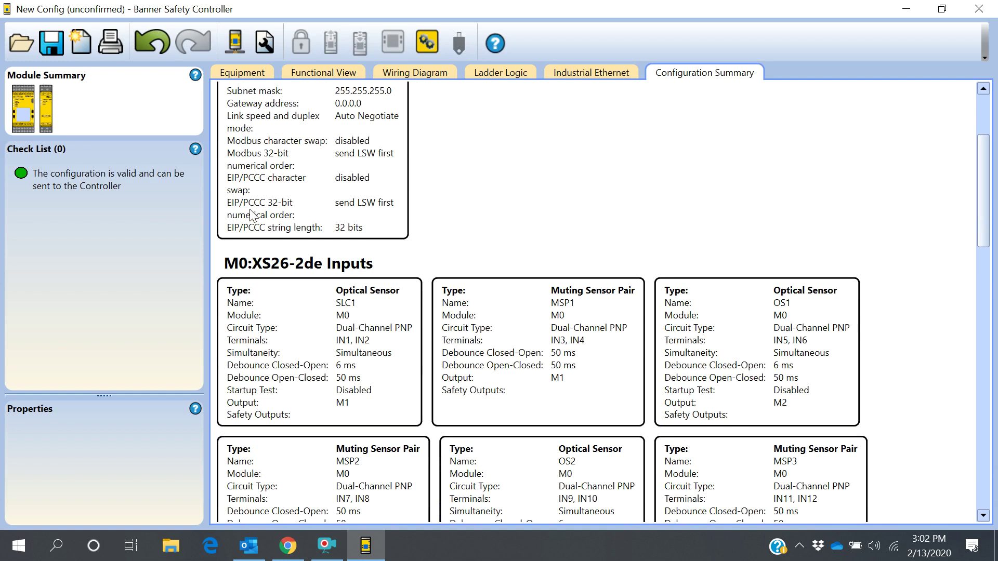
pyautogui.scroll(-3, 434, 216)
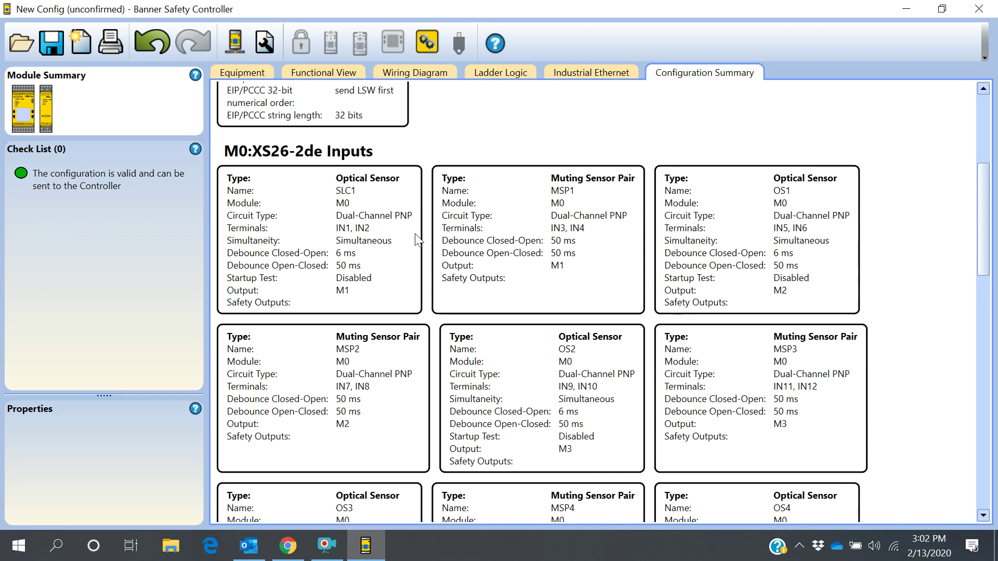
pyautogui.scroll(-10, 655, 229)
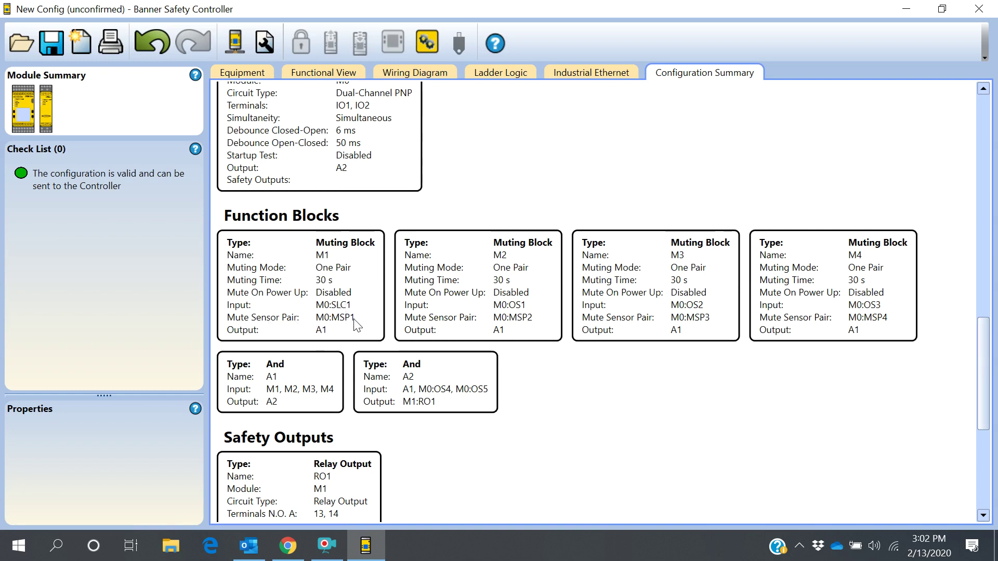
pyautogui.scroll(-5, 530, 288)
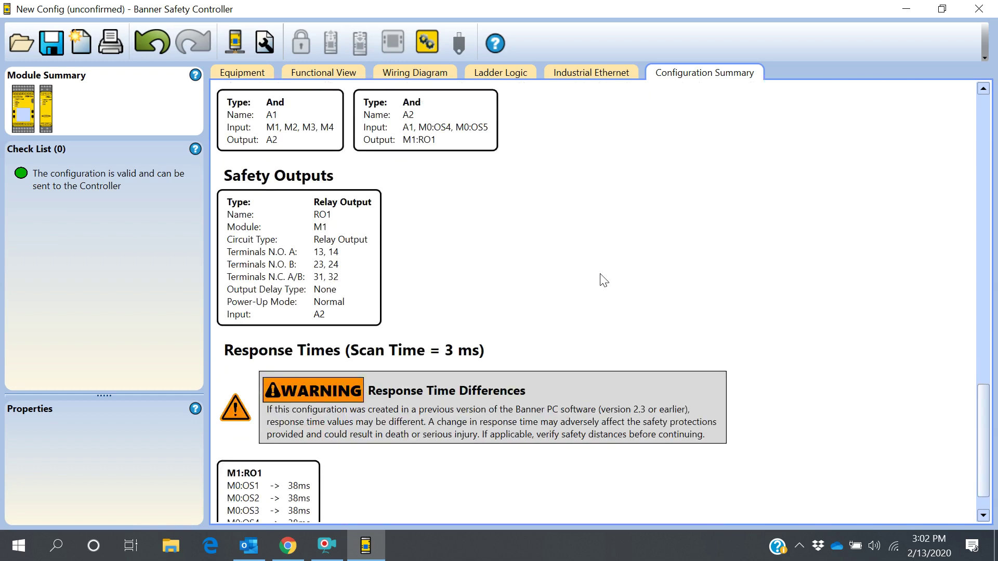
pyautogui.scroll(-1, 621, 332)
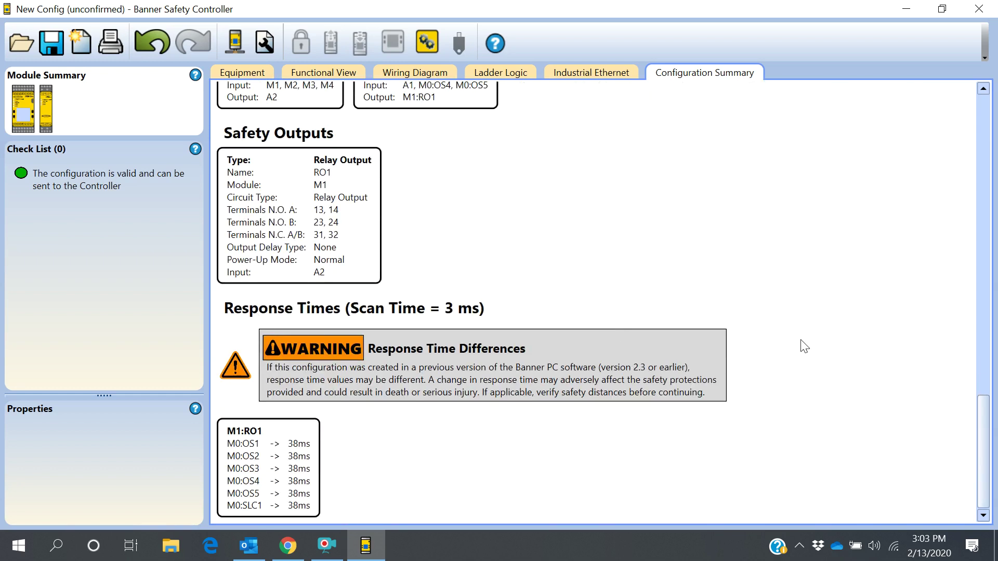
pyautogui.scroll(15, 798, 344)
pyautogui.scroll(6, 798, 344)
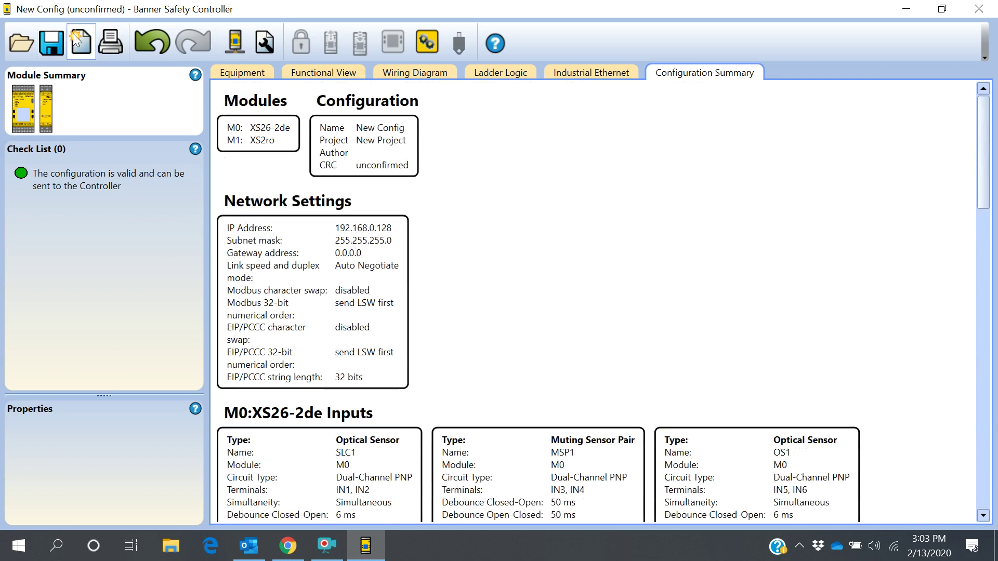
# Print all sections of the configuration to PDF, saving it to the Desktop as New Project-New Config.pdf.
pyautogui.click(109, 46)
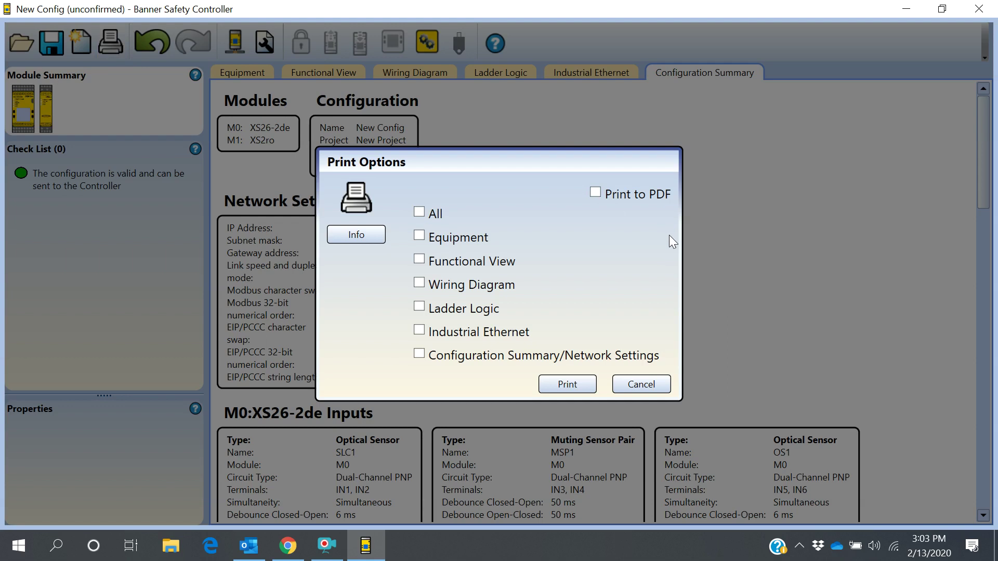
pyautogui.click(419, 213)
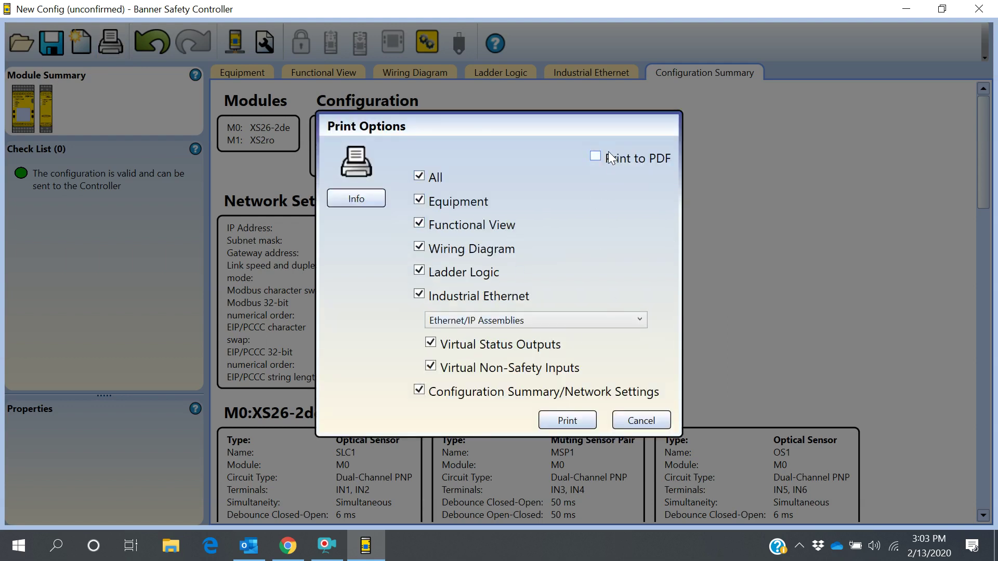
pyautogui.click(575, 426)
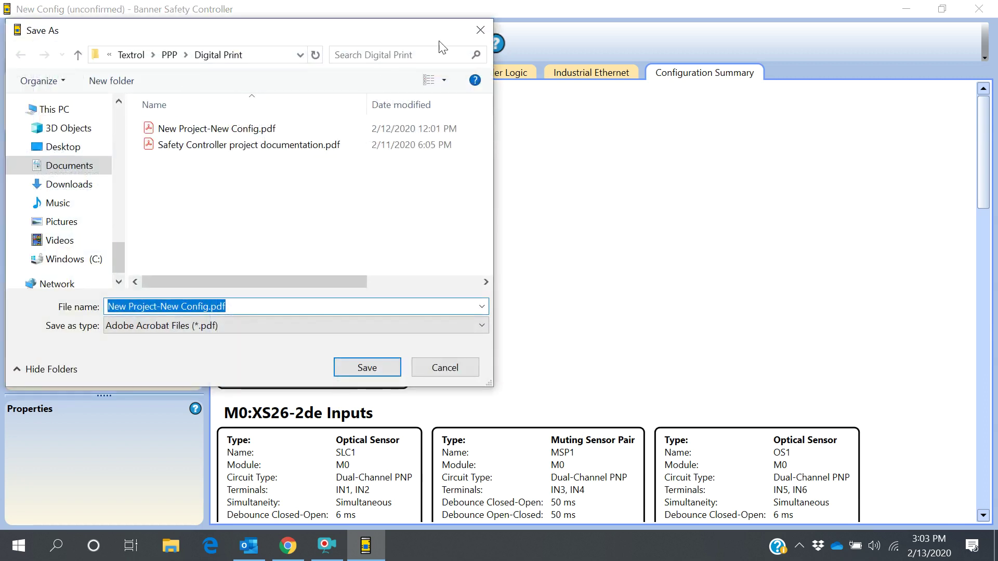
pyautogui.moveTo(121, 261); pyautogui.dragTo(114, 122)
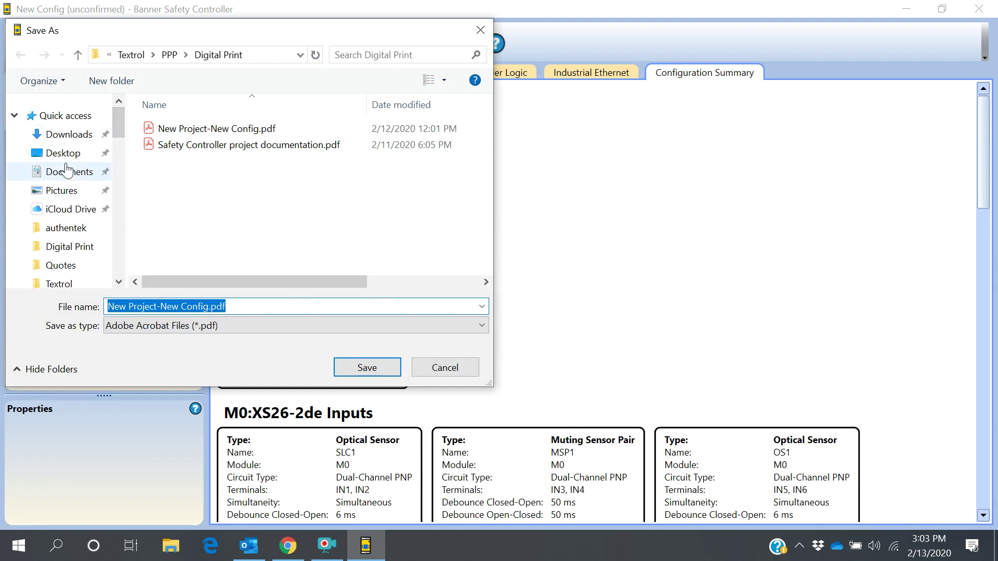
pyautogui.click(73, 157)
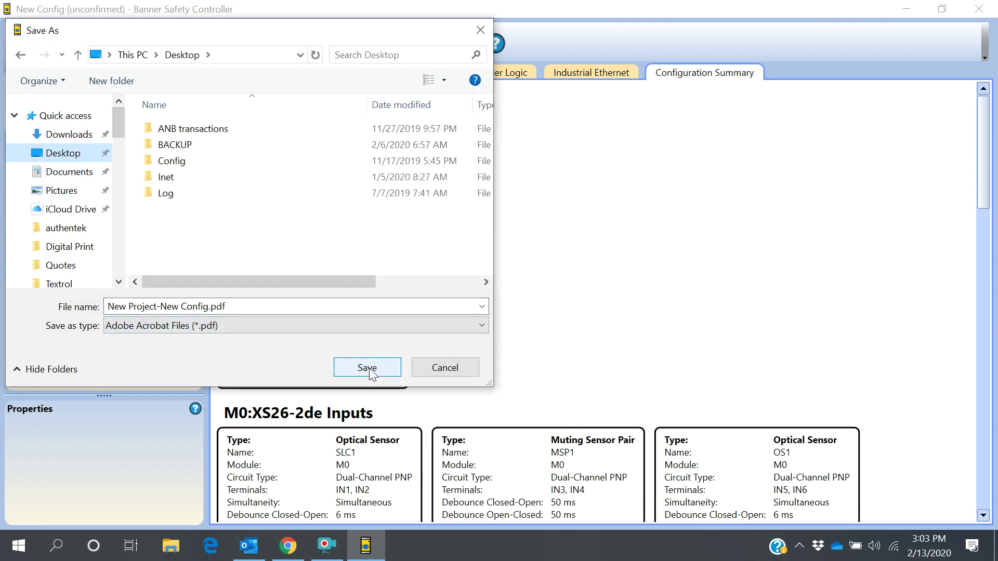
pyautogui.click(369, 369)
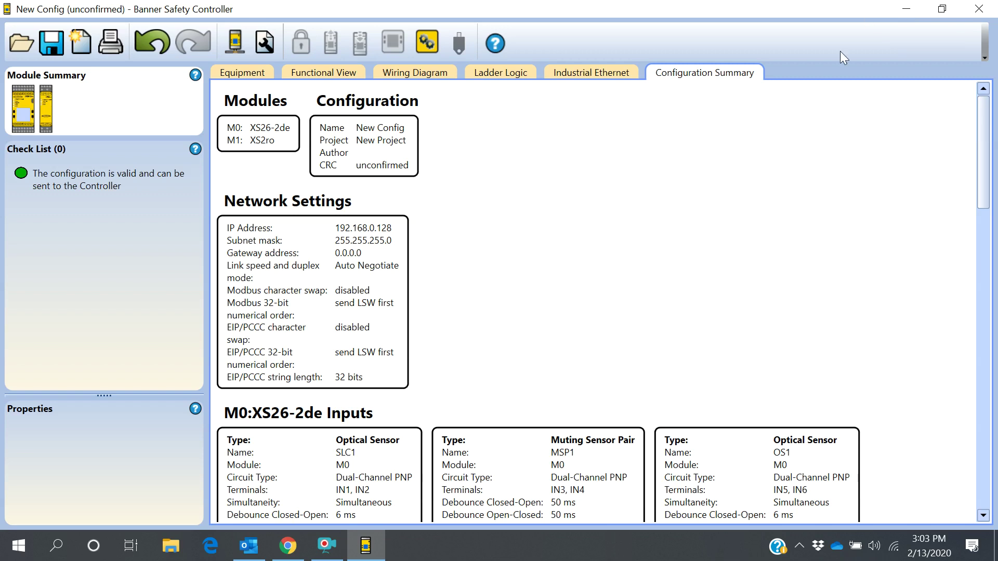
# Show the Windows desktop and open New Project-New Config.pdf in Adobe Acrobat Reader.
pyautogui.press('super+d')
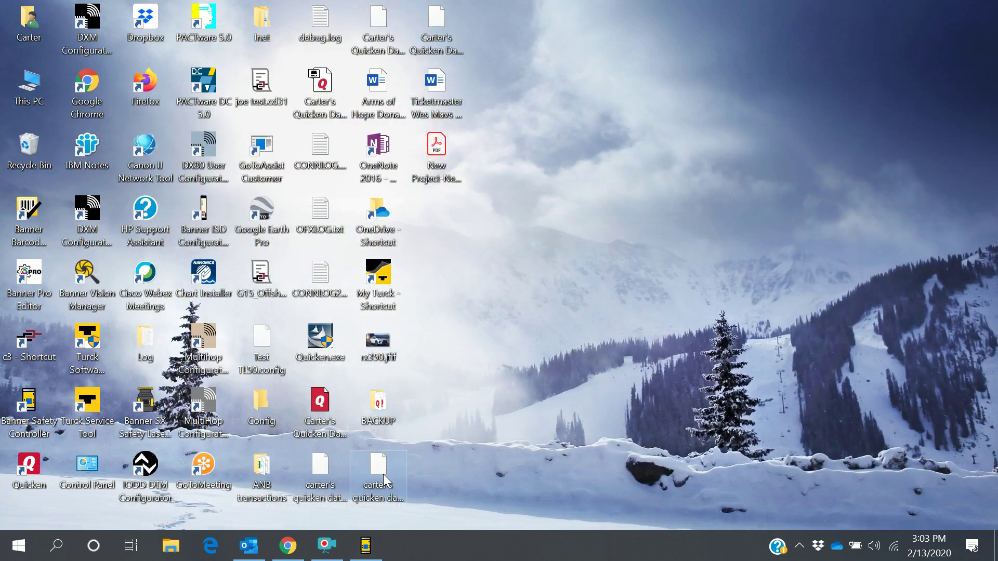
pyautogui.click(439, 156)
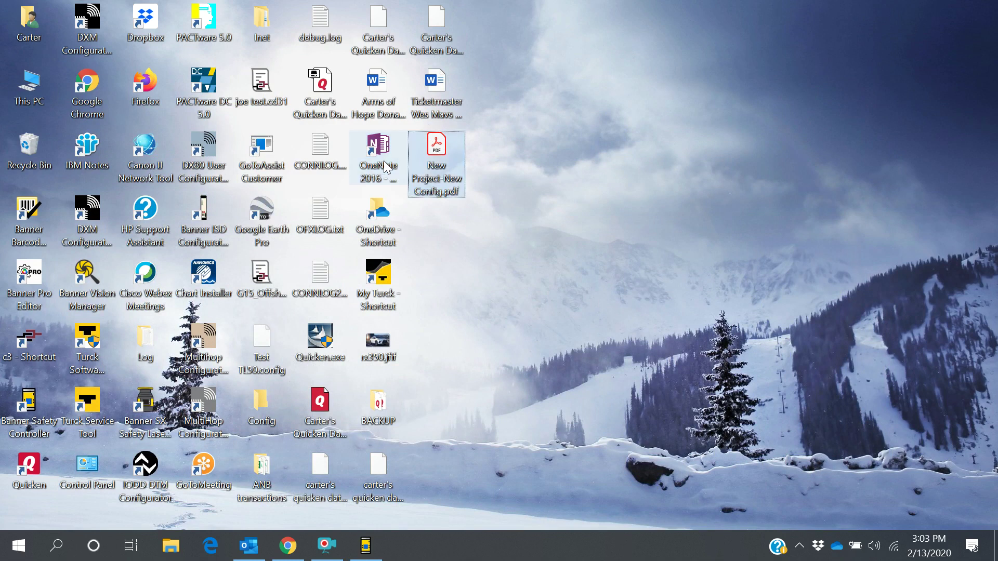
pyautogui.doubleClick(440, 164)
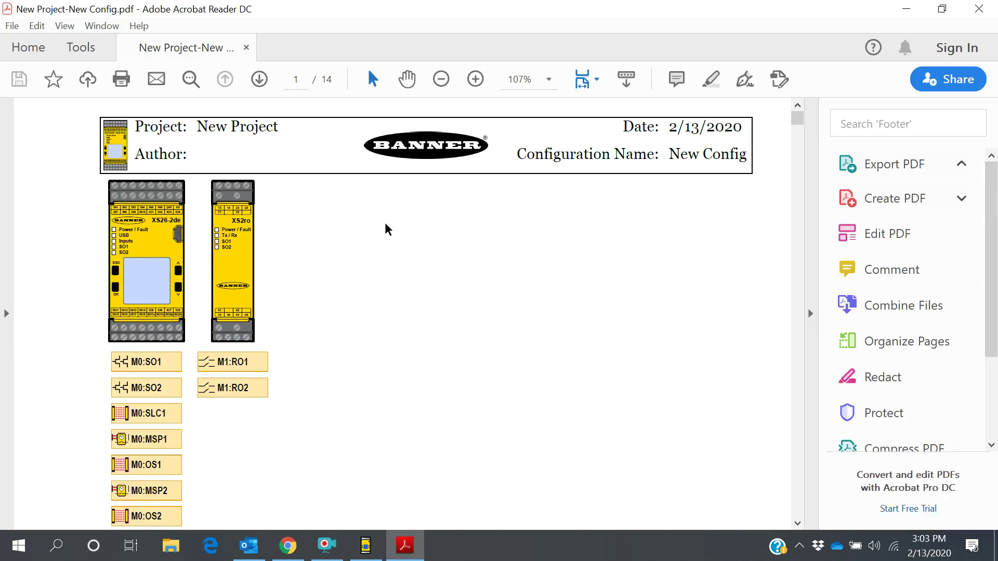
# Examine the equipment page and the functional view pages of the exported PDF.
pyautogui.scroll(-1, 405, 221)
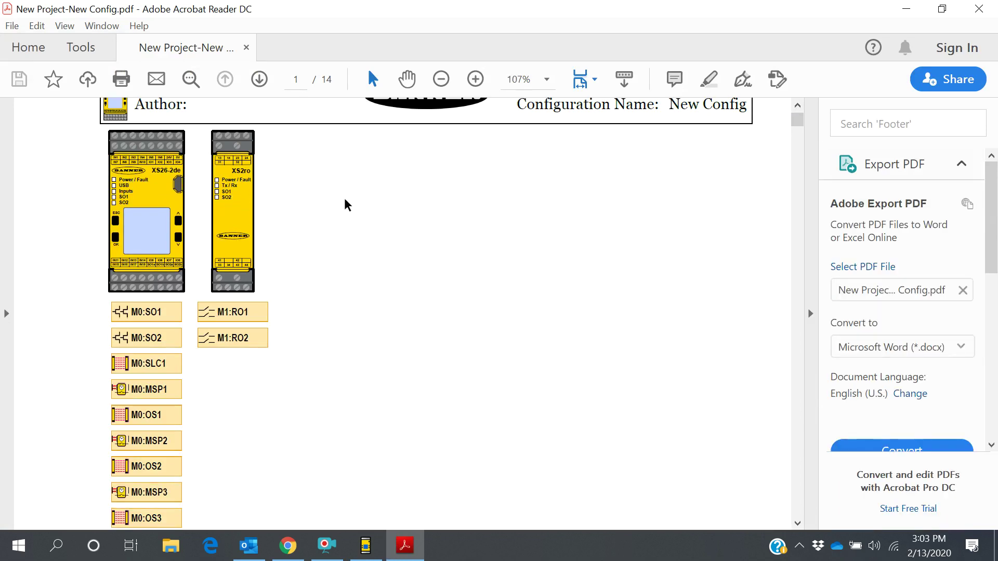
pyautogui.scroll(-3, 411, 207)
pyautogui.scroll(-2, 426, 198)
pyautogui.scroll(3, 338, 215)
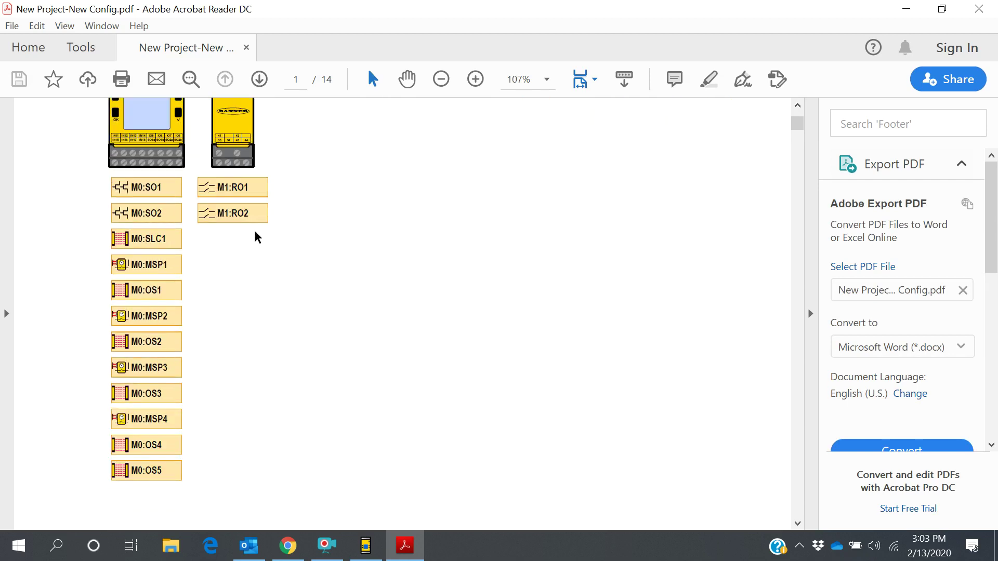
pyautogui.scroll(-14, 490, 236)
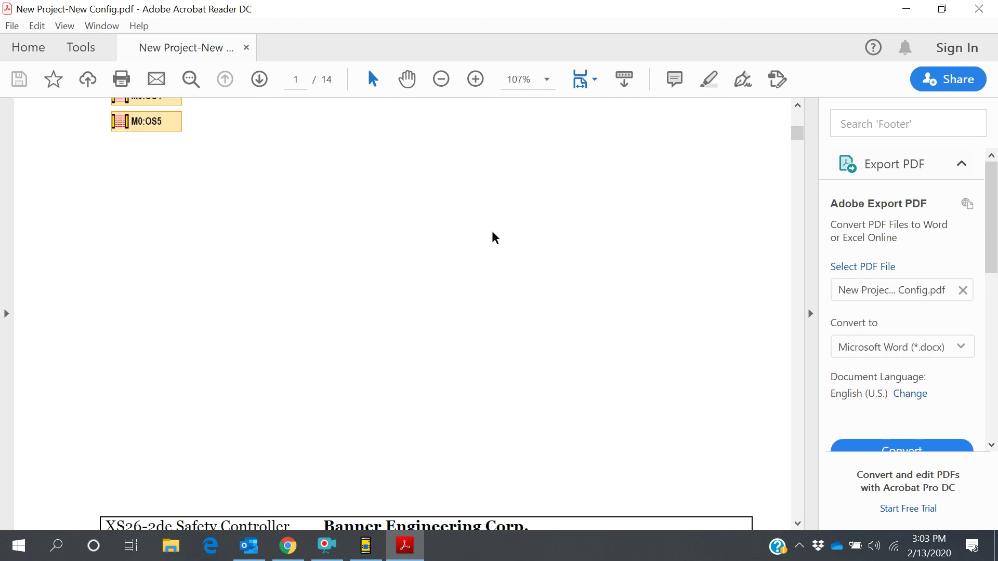
pyautogui.scroll(-10, 521, 229)
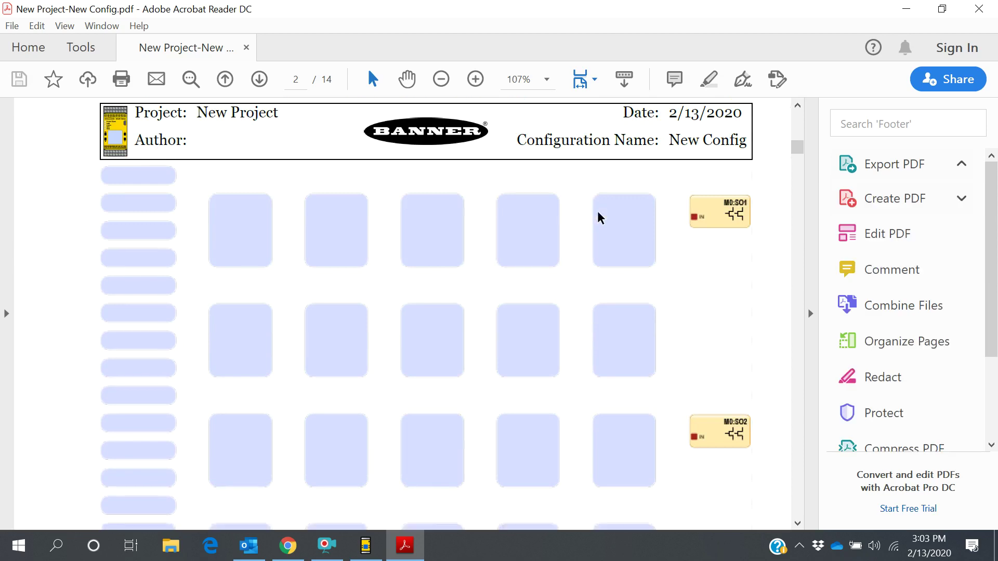
pyautogui.scroll(-10, 585, 214)
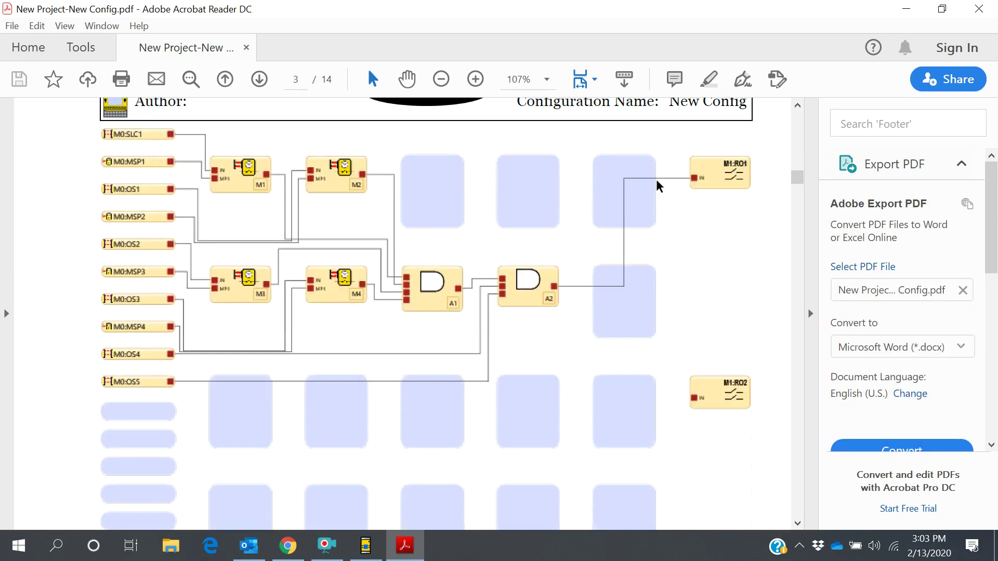
# Examine the PDF's wiring diagram pages for the XS26-2de base module and the XS2ro relay module.
pyautogui.scroll(-3, 541, 262)
pyautogui.scroll(-10, 540, 257)
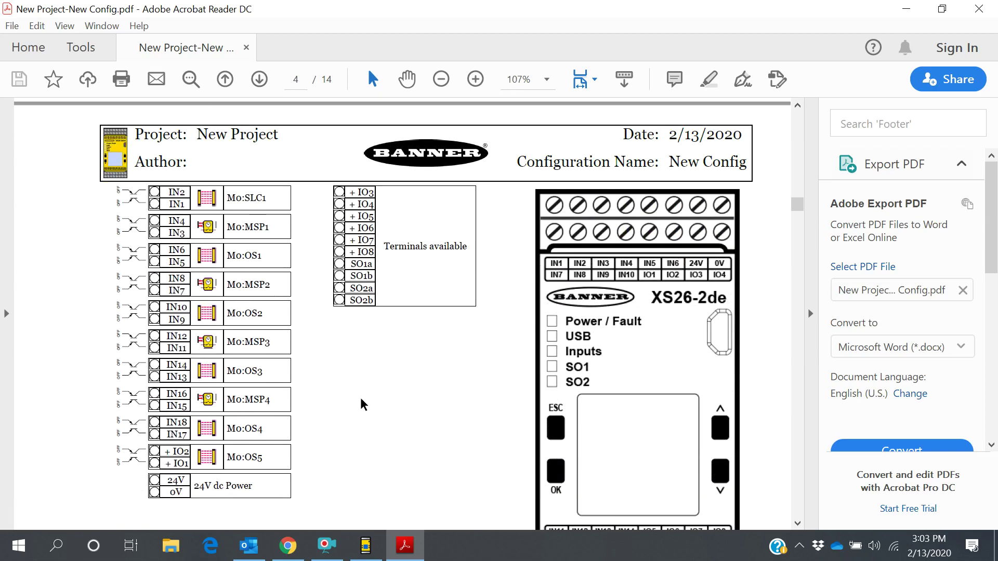
pyautogui.scroll(-3, 558, 307)
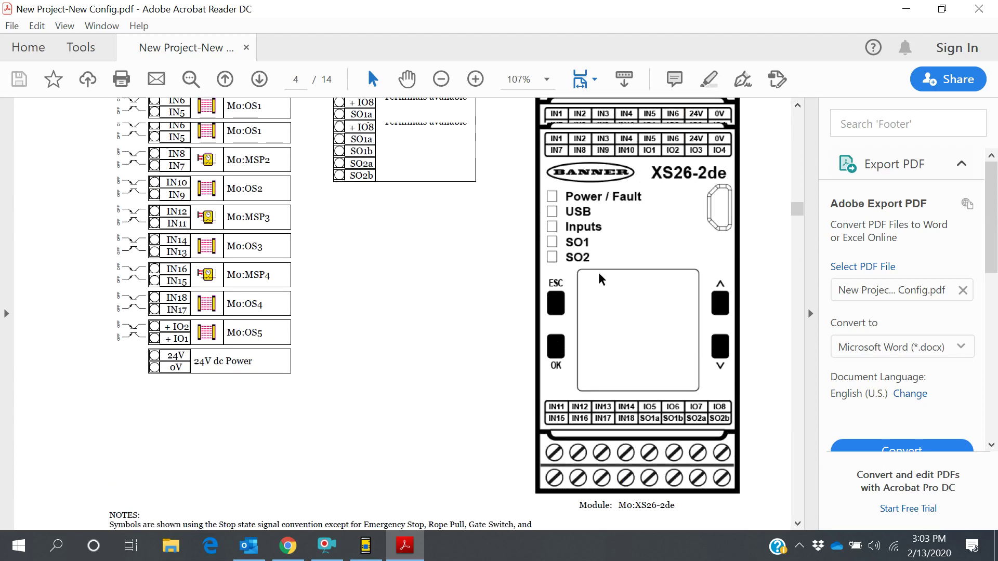
pyautogui.scroll(1, 601, 279)
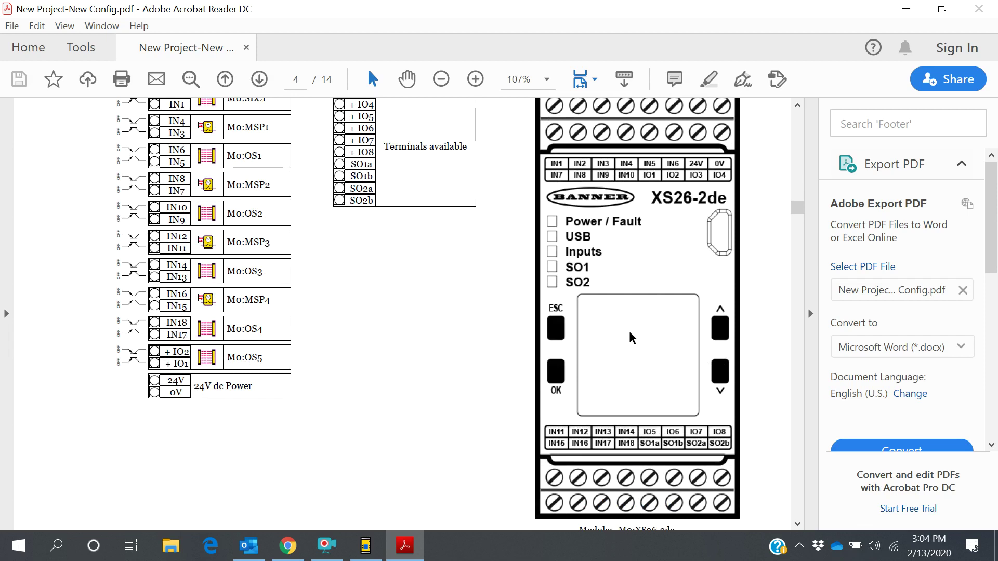
pyautogui.scroll(-3, 275, 281)
pyautogui.scroll(4, 377, 270)
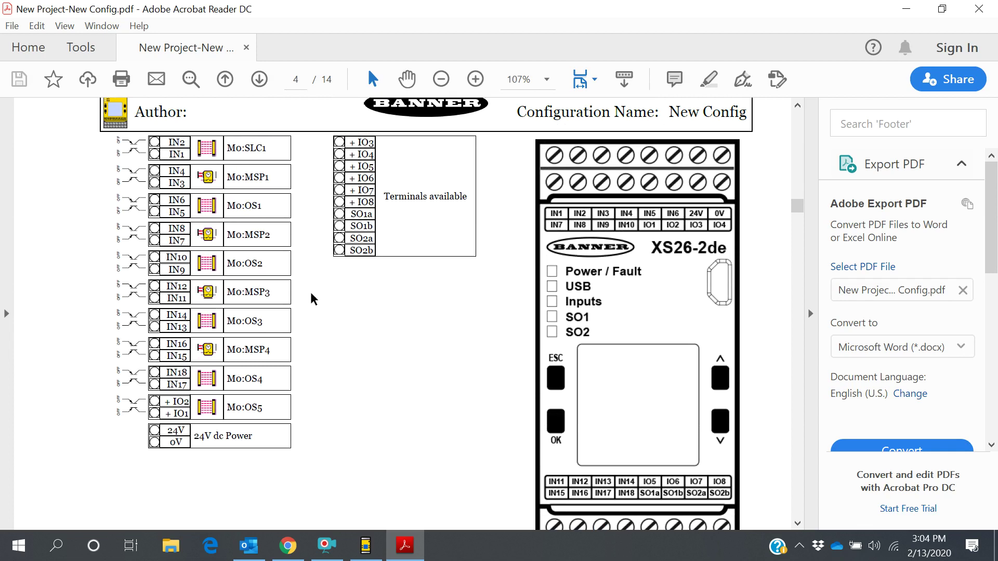
pyautogui.scroll(-10, 404, 267)
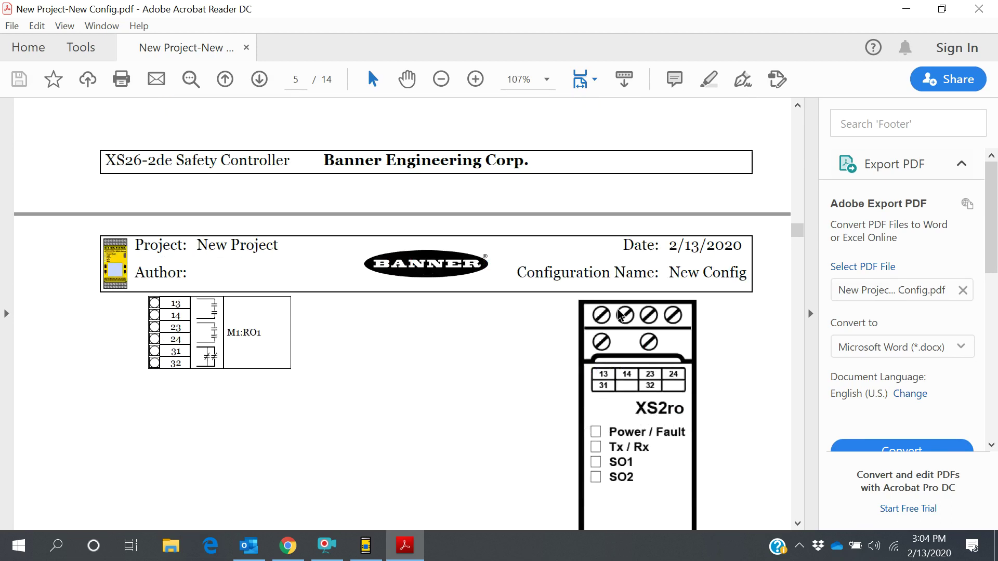
pyautogui.scroll(-1, 373, 281)
pyautogui.scroll(-3, 373, 278)
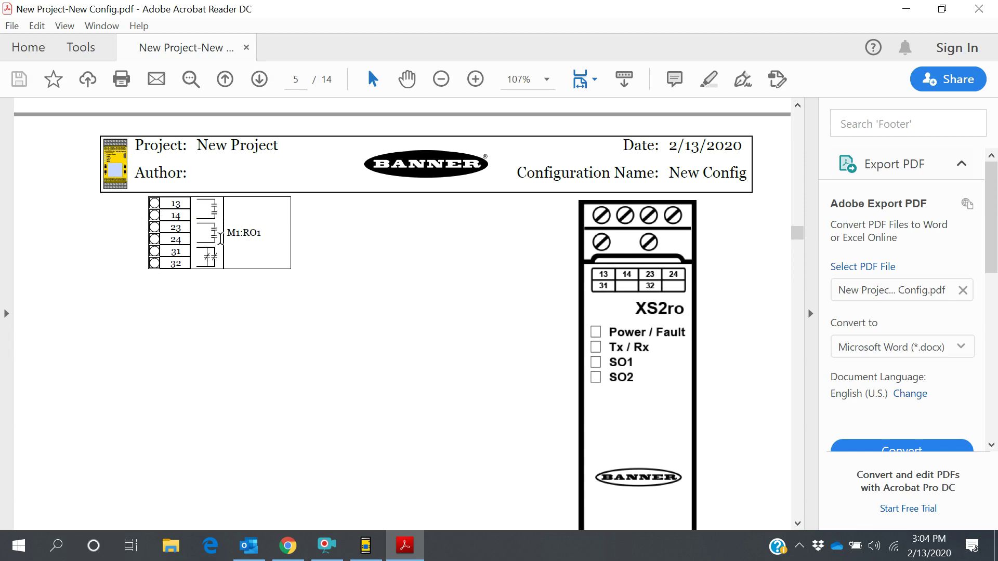
pyautogui.scroll(-5, 455, 292)
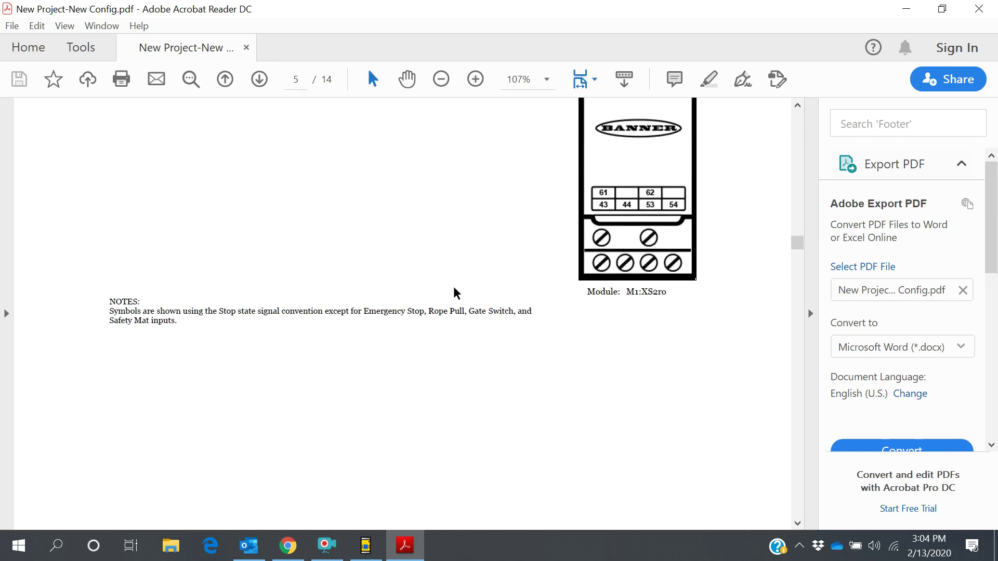
# Examine the PDF's ladder logic page, the virtual status output table and the remaining configuration pages.
pyautogui.scroll(-10, 456, 293)
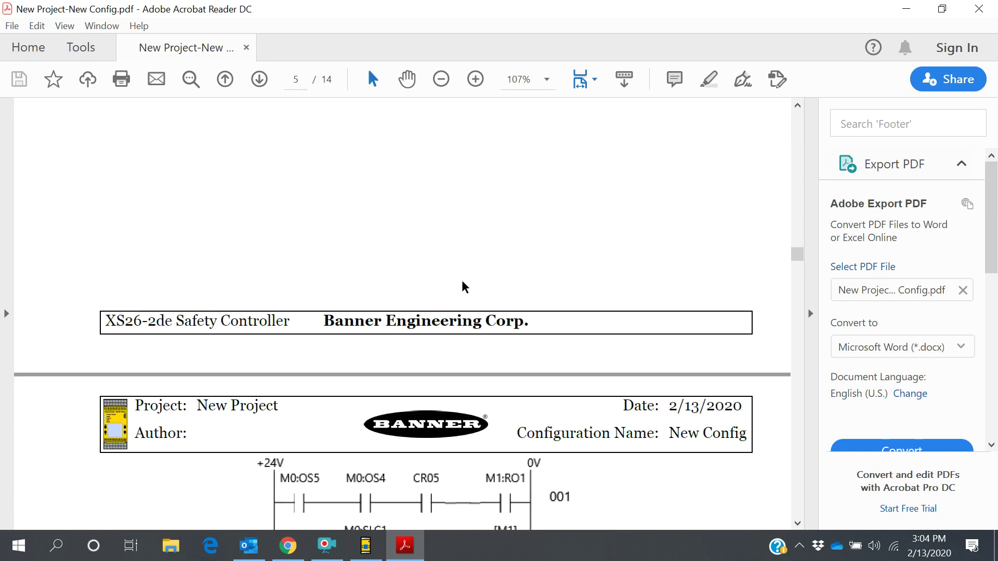
pyautogui.scroll(-4, 465, 287)
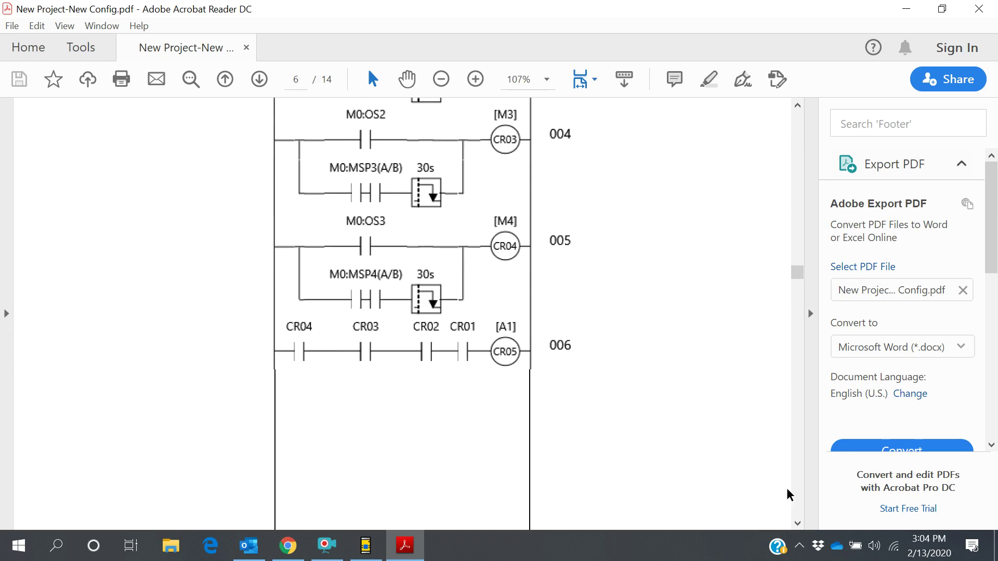
pyautogui.scroll(-5, 801, 499)
pyautogui.scroll(-6, 520, 426)
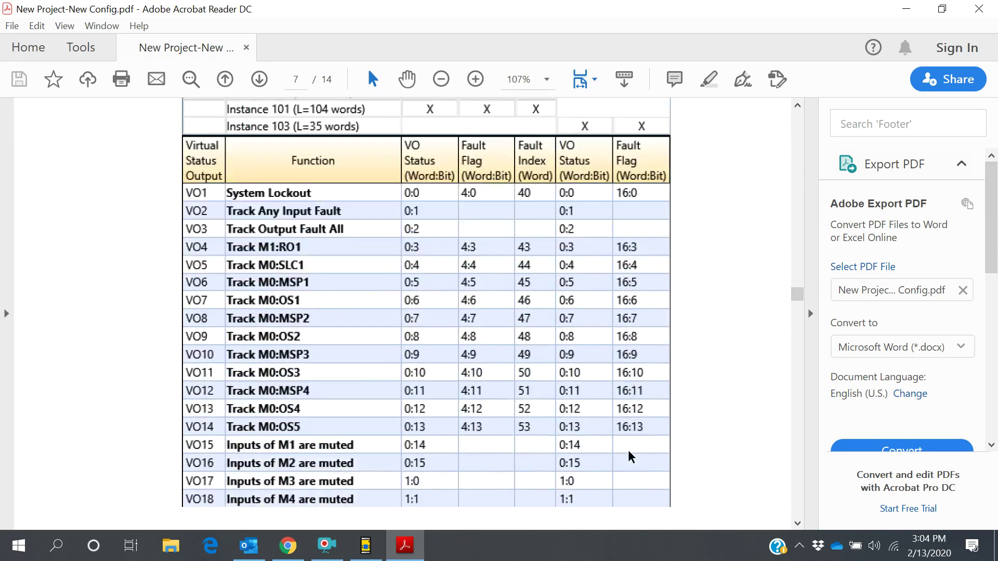
pyautogui.scroll(-15, 800, 495)
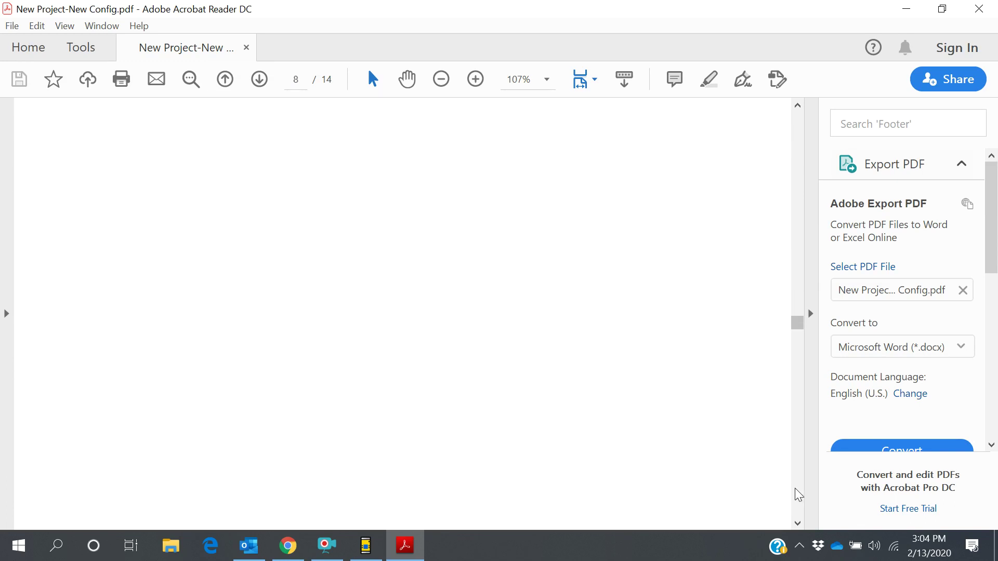
pyautogui.scroll(2, 797, 495)
pyautogui.scroll(-12, 797, 495)
pyautogui.moveTo(797, 387); pyautogui.dragTo(775, 145)
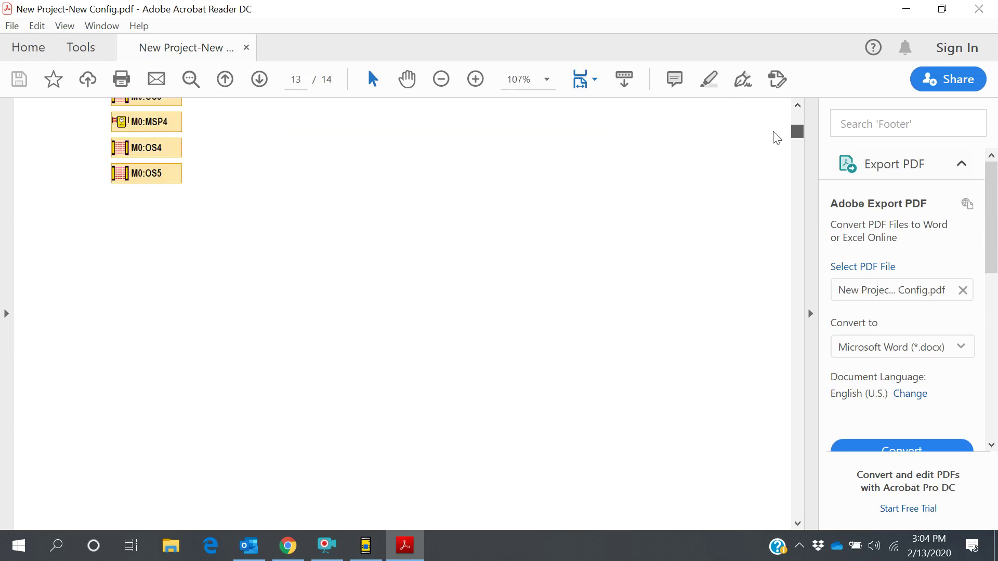
# Switch to the Banner Safety Controller software and delete the functional view connection from A2 to M1:RO1.
pyautogui.click(367, 546)
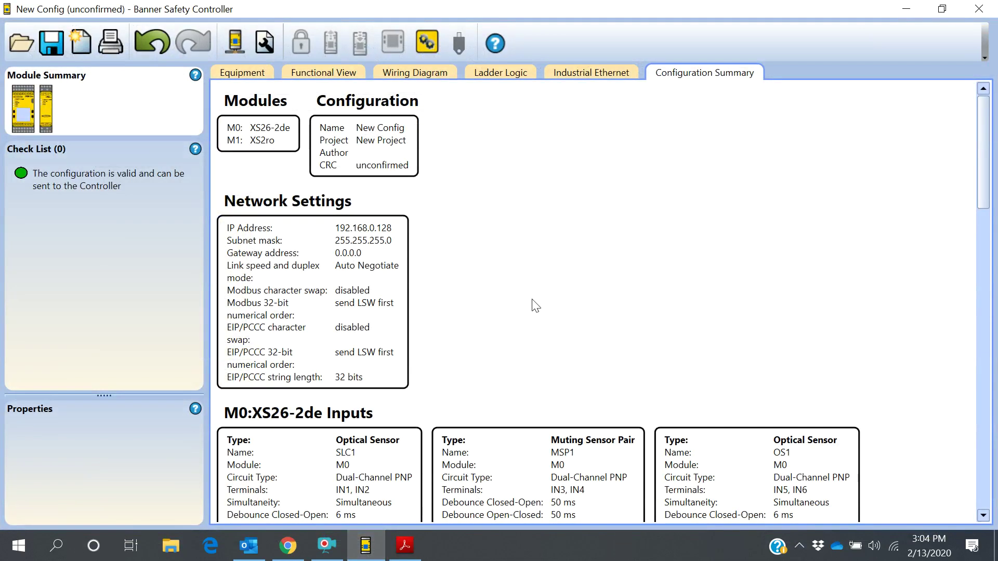
pyautogui.click(323, 76)
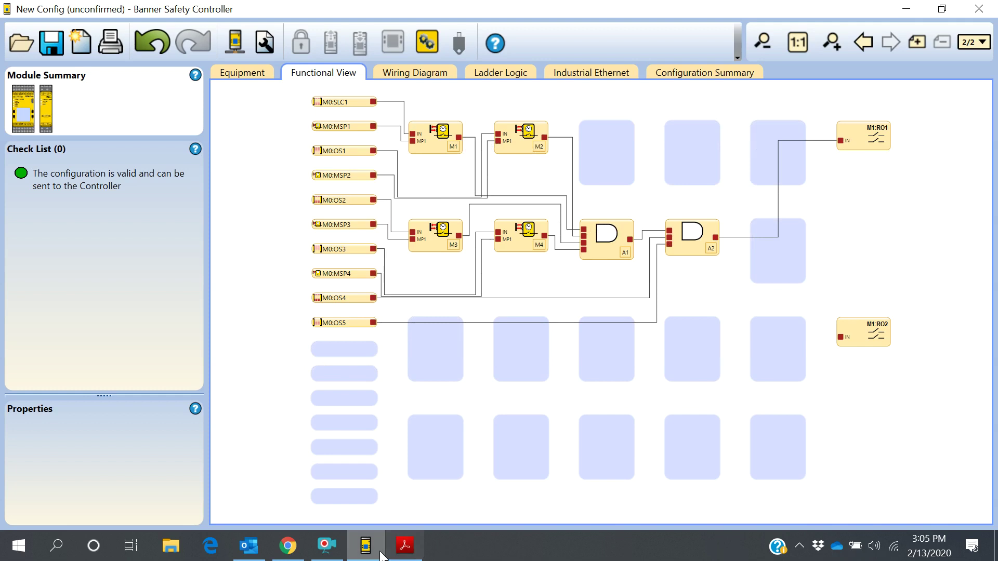
pyautogui.click(327, 545)
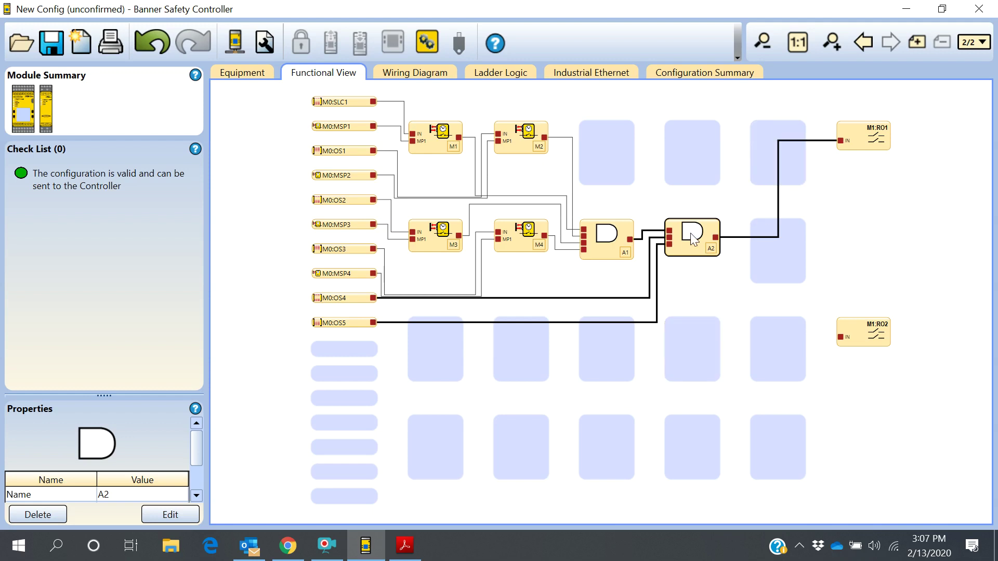
pyautogui.click(780, 200)
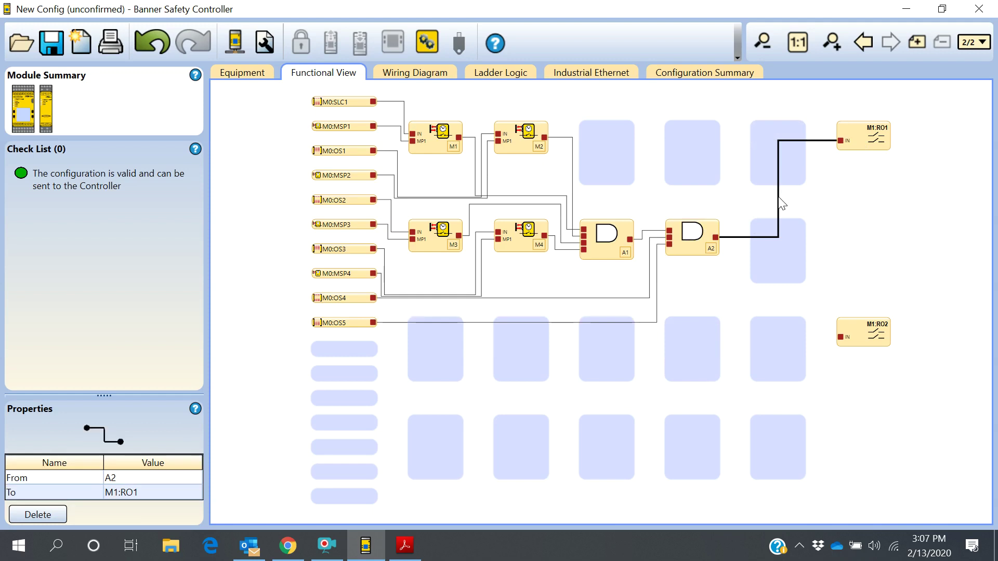
pyautogui.press('Delete')
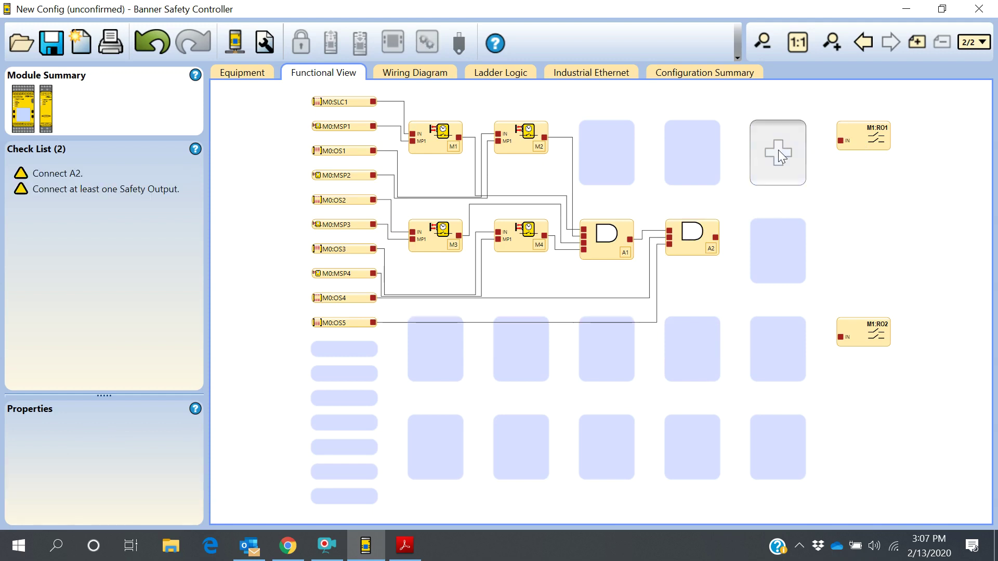
# Add a Latch Reset Block named Reset1 beside M1:RO1 and connect A2, moved next to it, to its IN node.
pyautogui.click(778, 150)
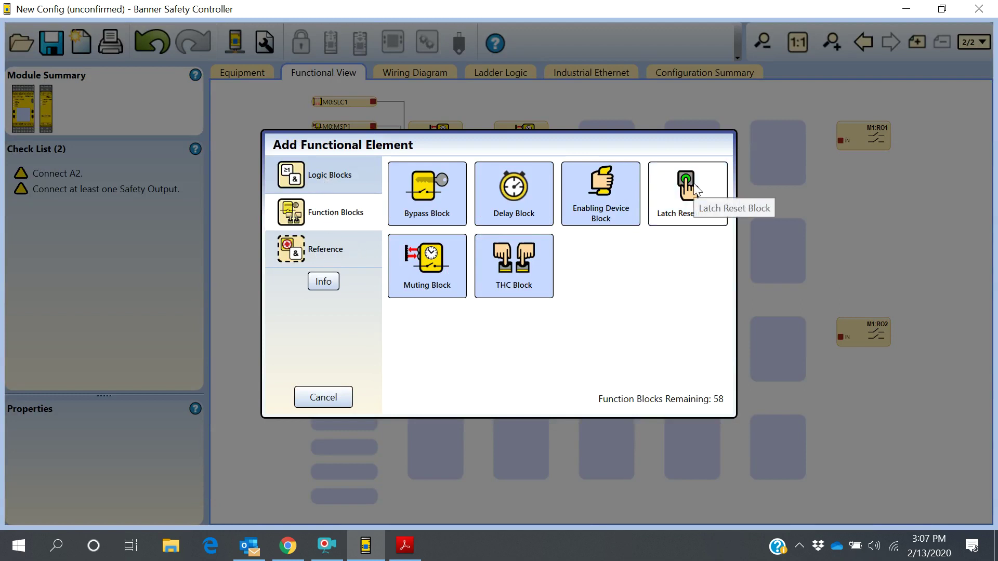
pyautogui.click(697, 190)
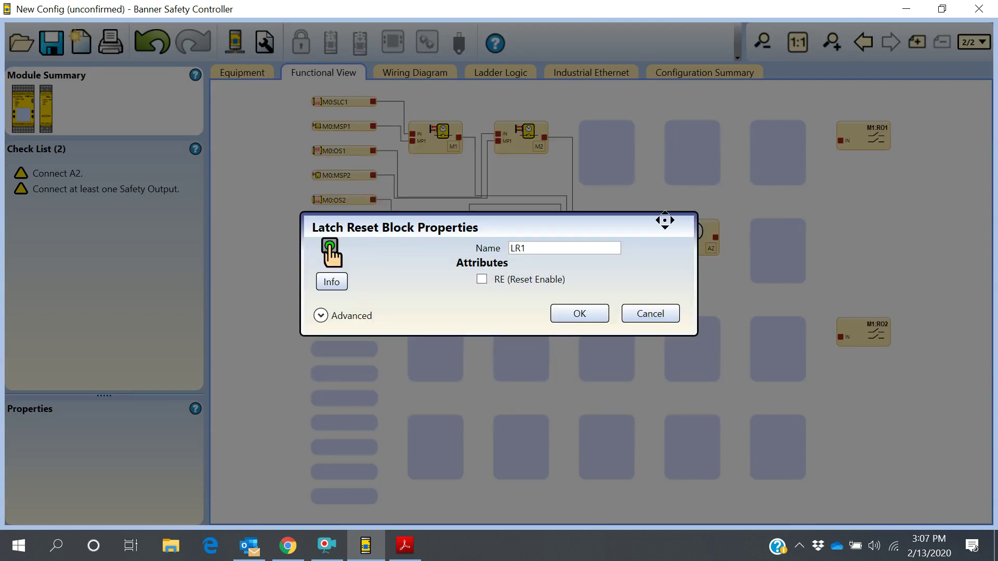
pyautogui.moveTo(544, 250); pyautogui.dragTo(440, 232)
pyautogui.write('R')
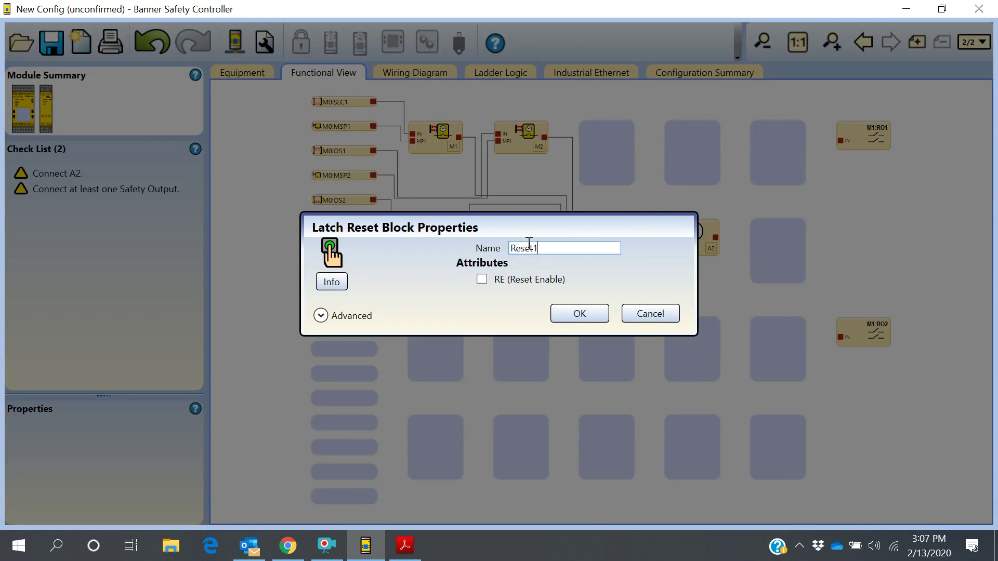
pyautogui.click(566, 322)
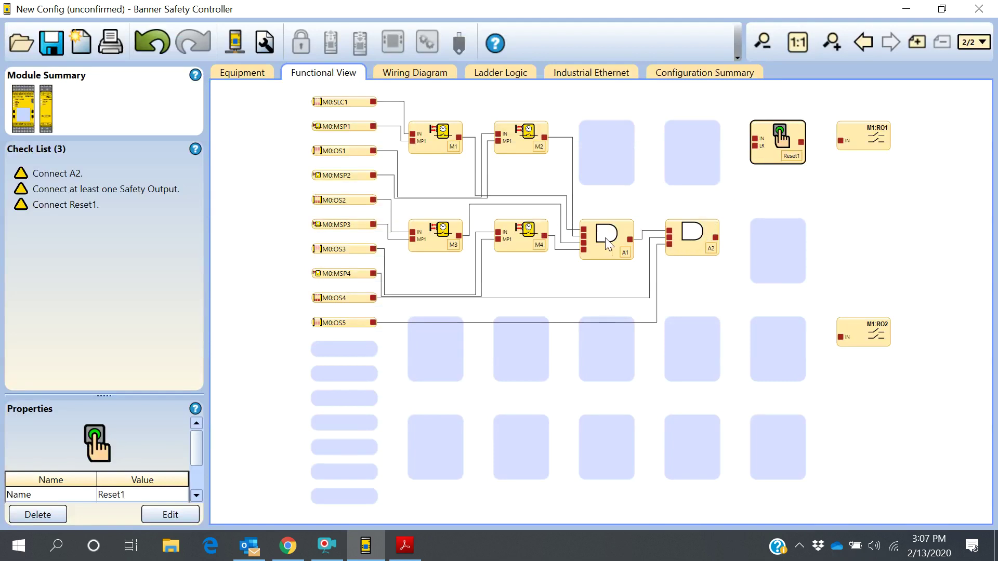
pyautogui.moveTo(686, 239); pyautogui.dragTo(755, 139)
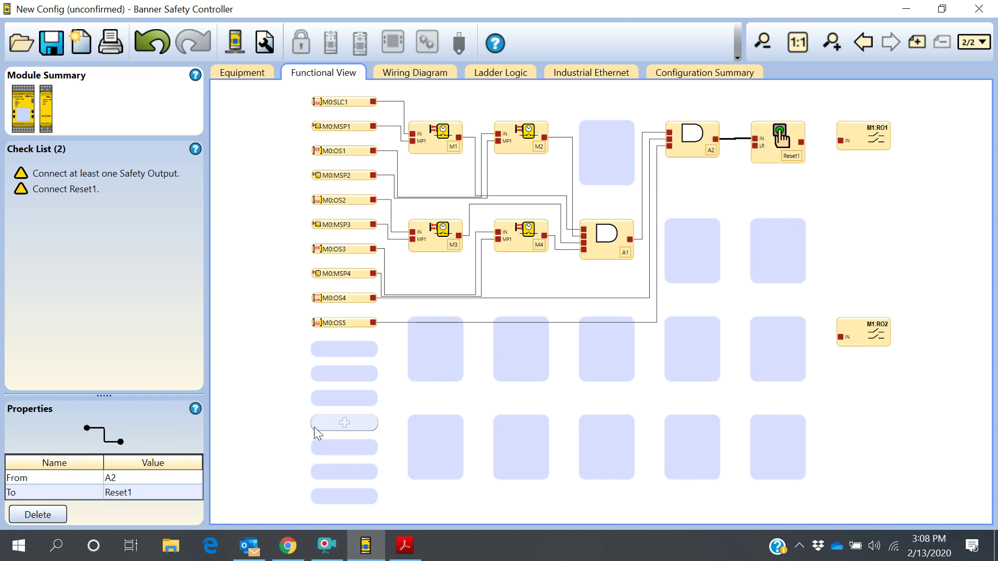
# Add a Manual Reset non-safety input named ManReset on module M0, using terminal IO3.
pyautogui.click(338, 398)
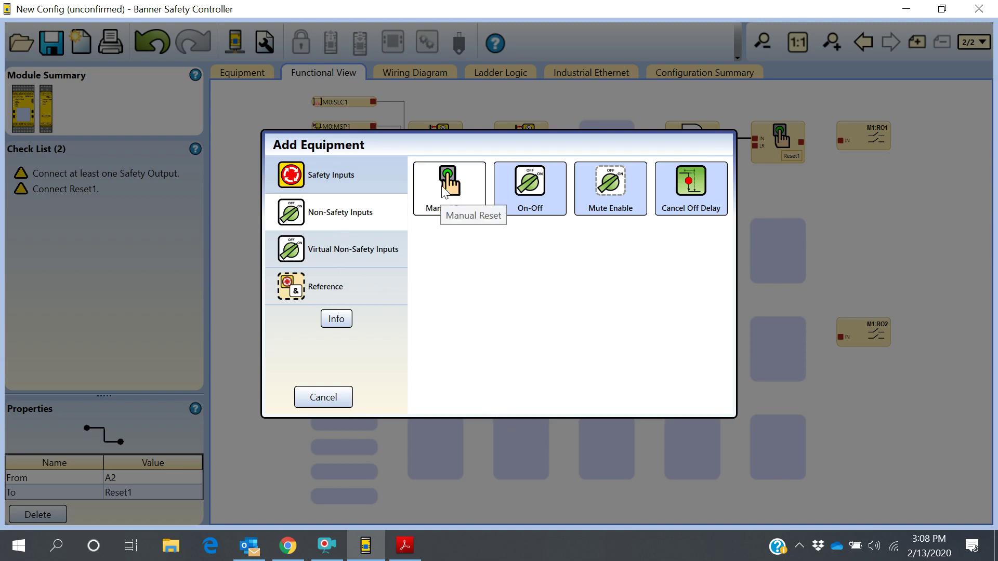
pyautogui.click(351, 179)
pyautogui.click(343, 211)
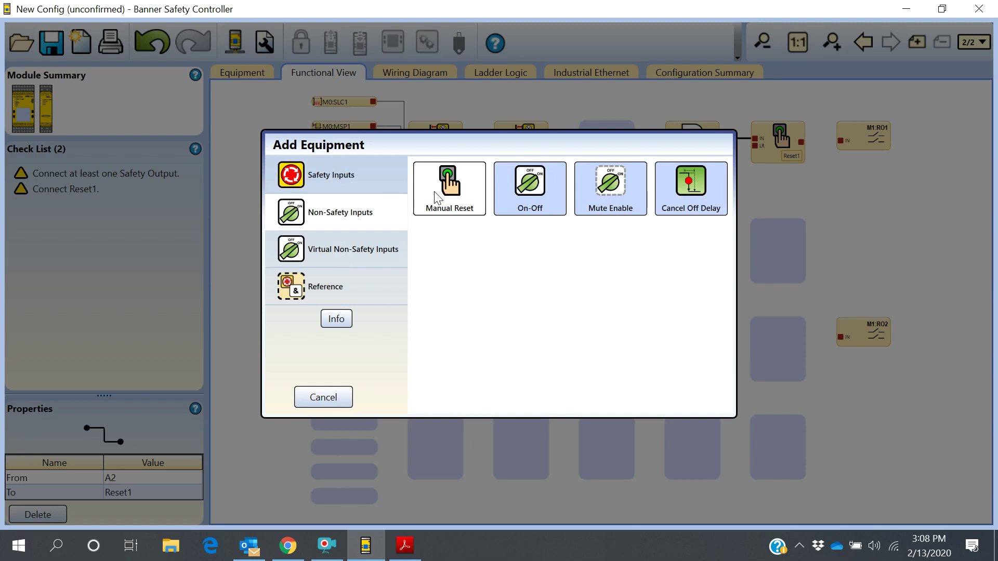
pyautogui.click(437, 198)
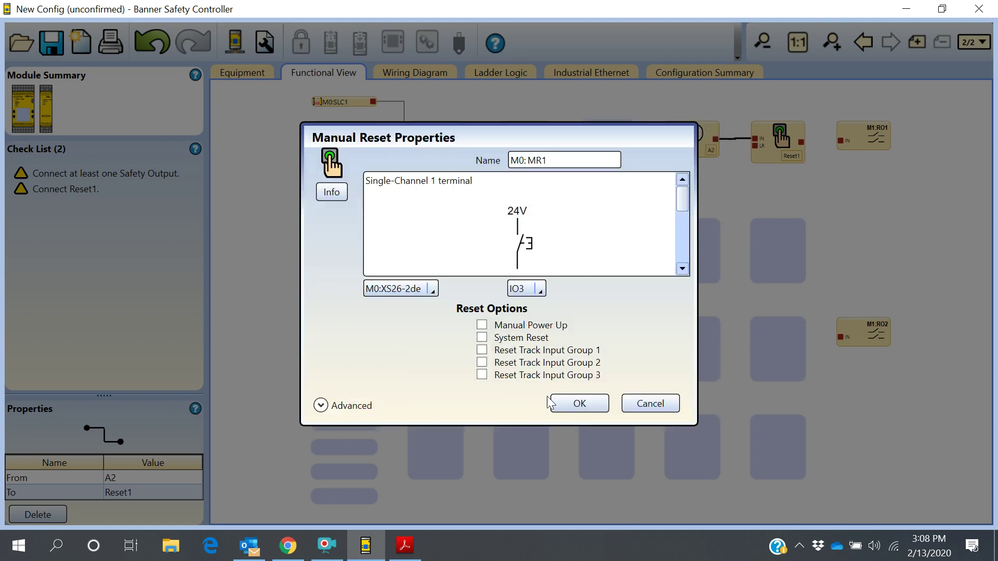
pyautogui.moveTo(556, 158); pyautogui.dragTo(529, 157)
pyautogui.write('Re')
pyautogui.press('BackSpace')
pyautogui.press('BackSpace')
pyautogui.write('ManReset')
pyautogui.click(573, 408)
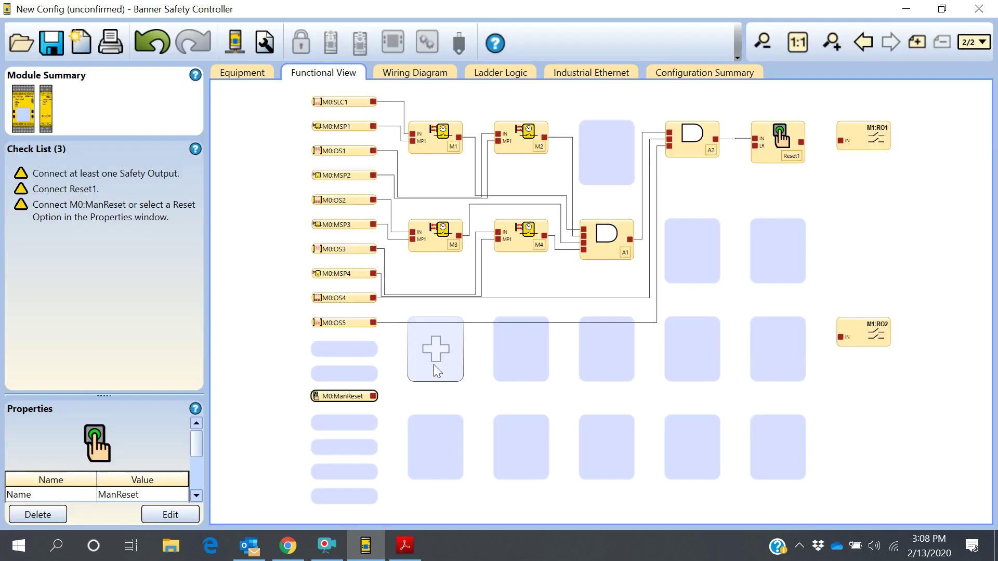
# Connect M0:ManReset to the LR node of Reset1 and the output of Reset1 to M1:RO1.
pyautogui.moveTo(375, 396); pyautogui.dragTo(754, 146)
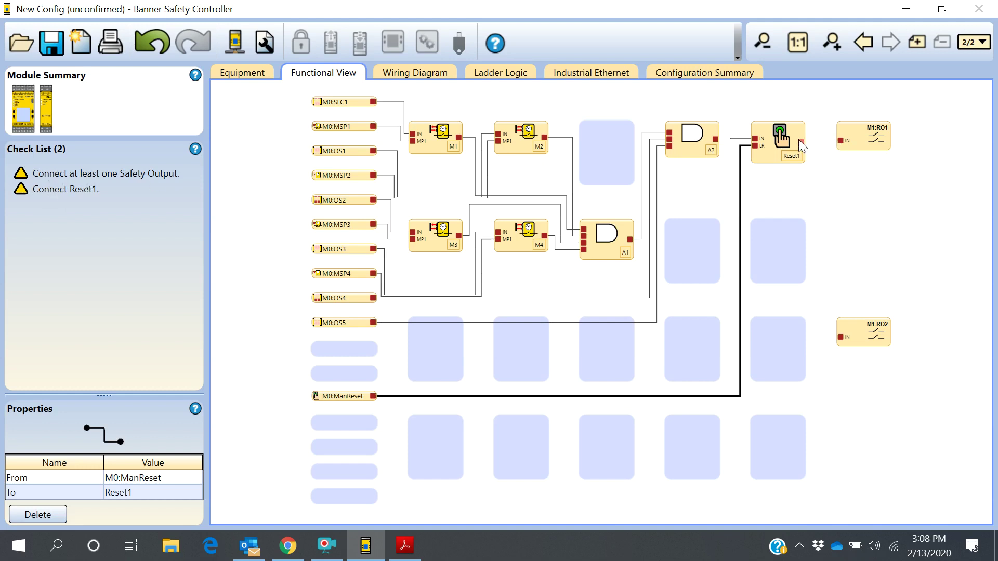
pyautogui.moveTo(802, 141); pyautogui.dragTo(841, 140)
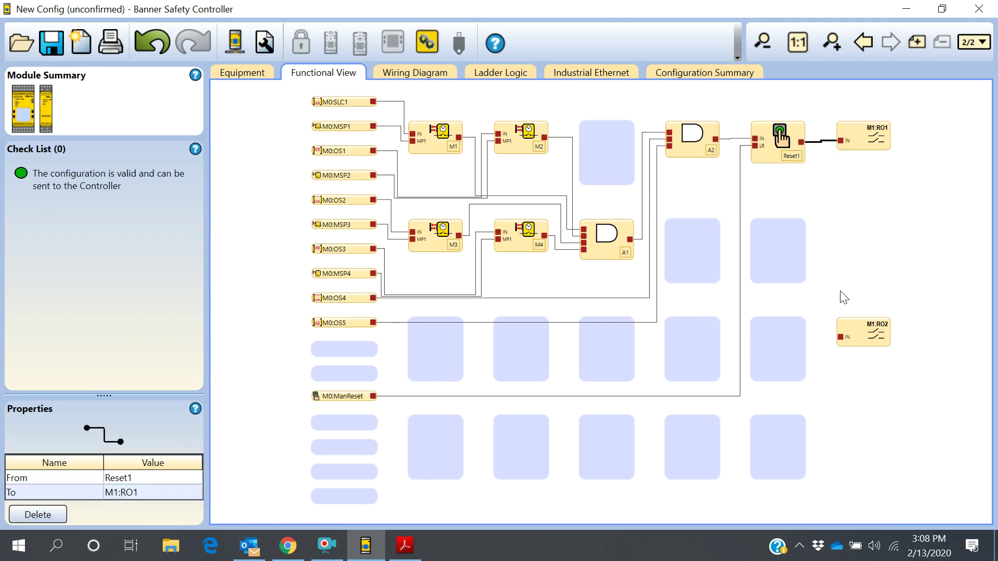
# Run the simulation with SLC1 and OS1 through OS5 switched on, and cycle ManReset on and off.
pyautogui.click(426, 41)
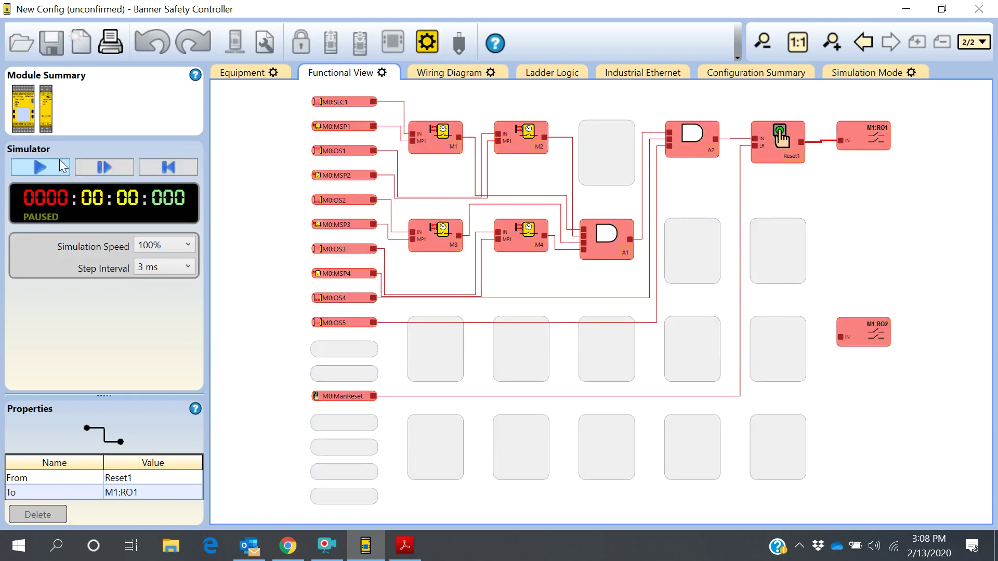
pyautogui.click(58, 165)
pyautogui.click(343, 100)
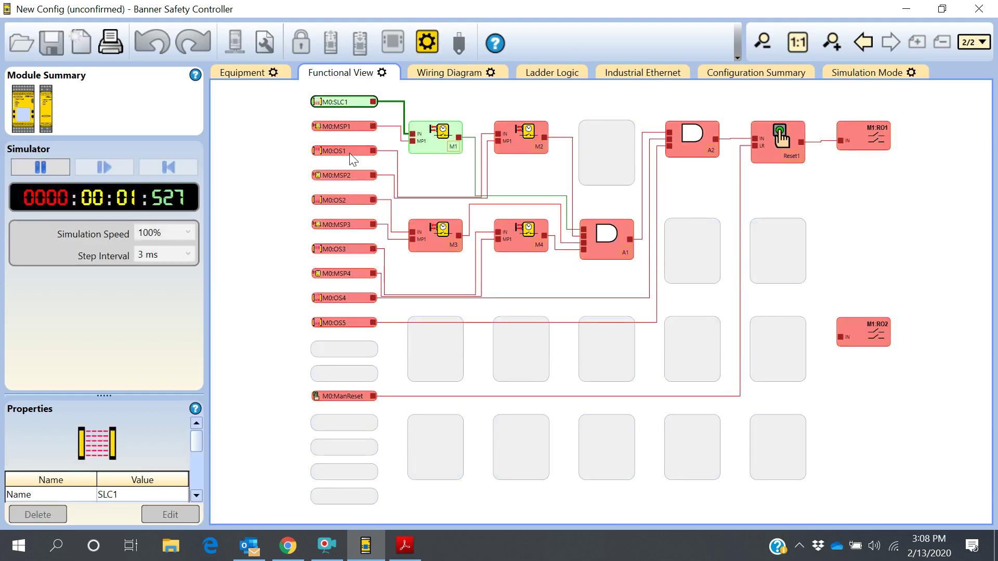
pyautogui.click(347, 151)
pyautogui.click(342, 200)
pyautogui.click(355, 248)
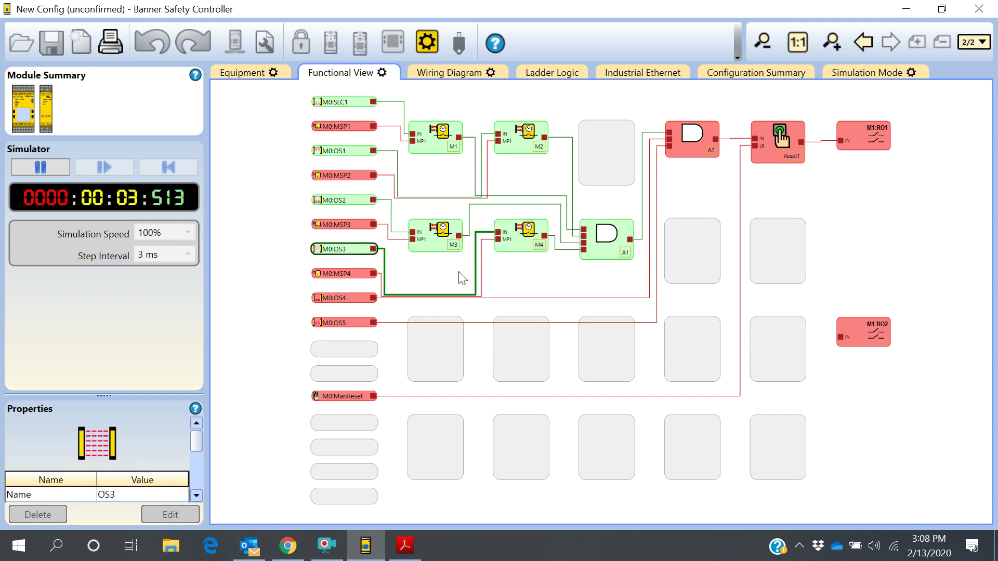
pyautogui.click(371, 296)
pyautogui.click(342, 321)
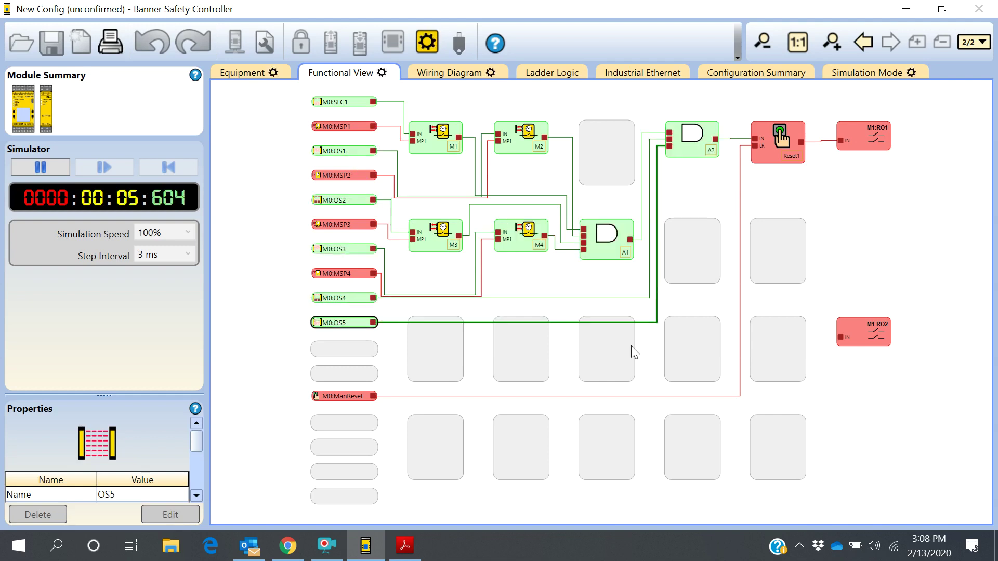
pyautogui.click(343, 396)
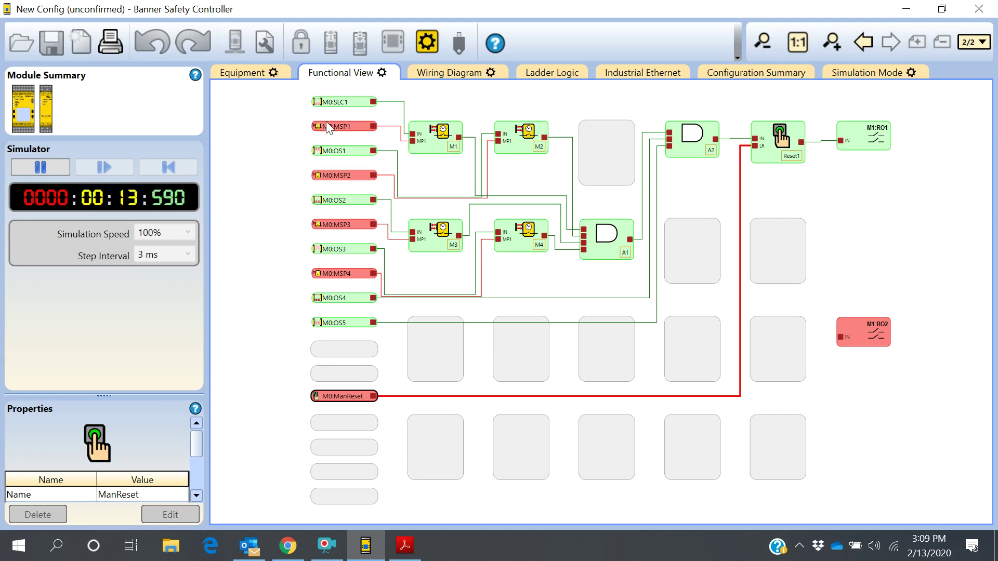
pyautogui.click(333, 395)
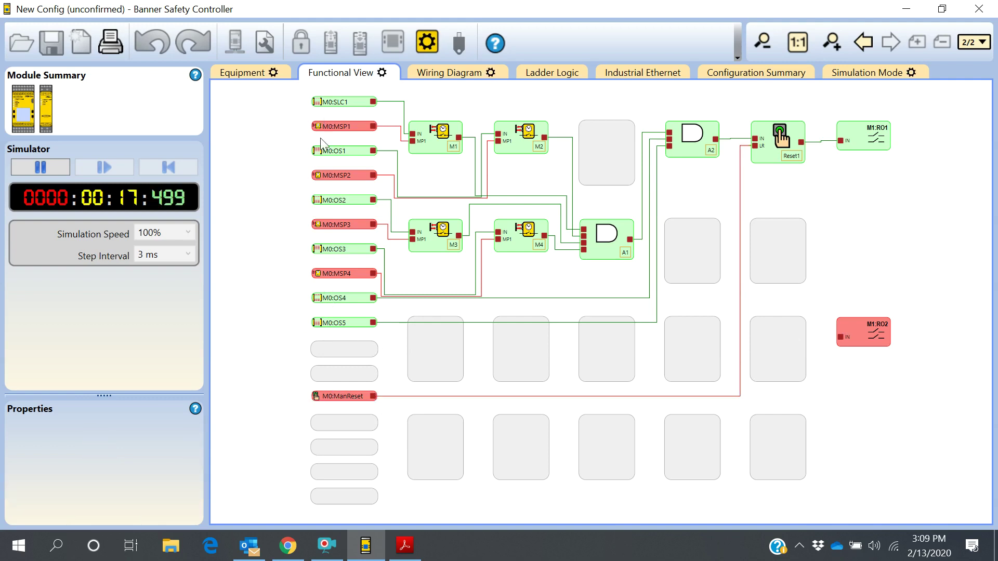
# Test the latch by switching SLC1 off and on and cycling ManReset, and pause the simulation.
pyautogui.click(337, 102)
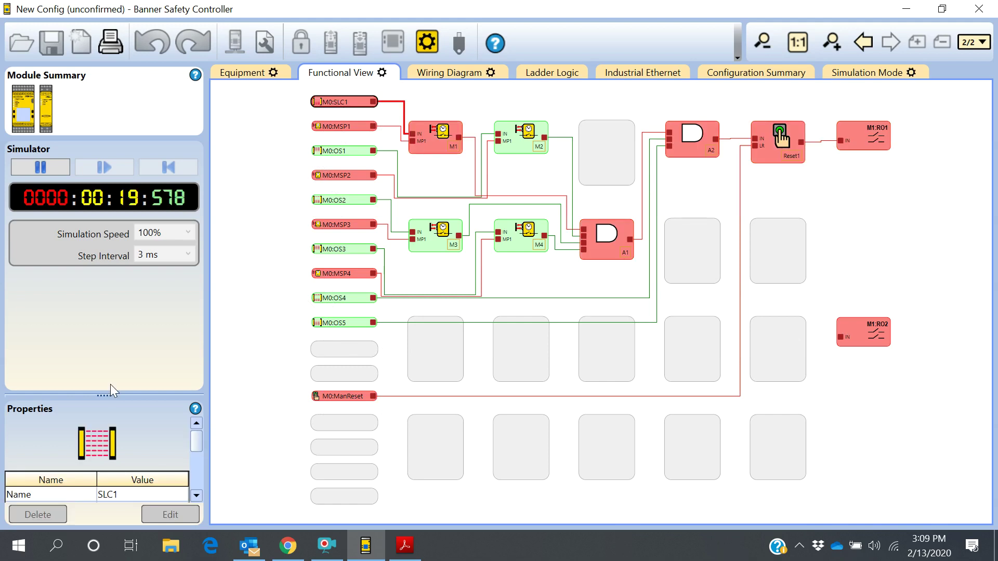
pyautogui.click(344, 103)
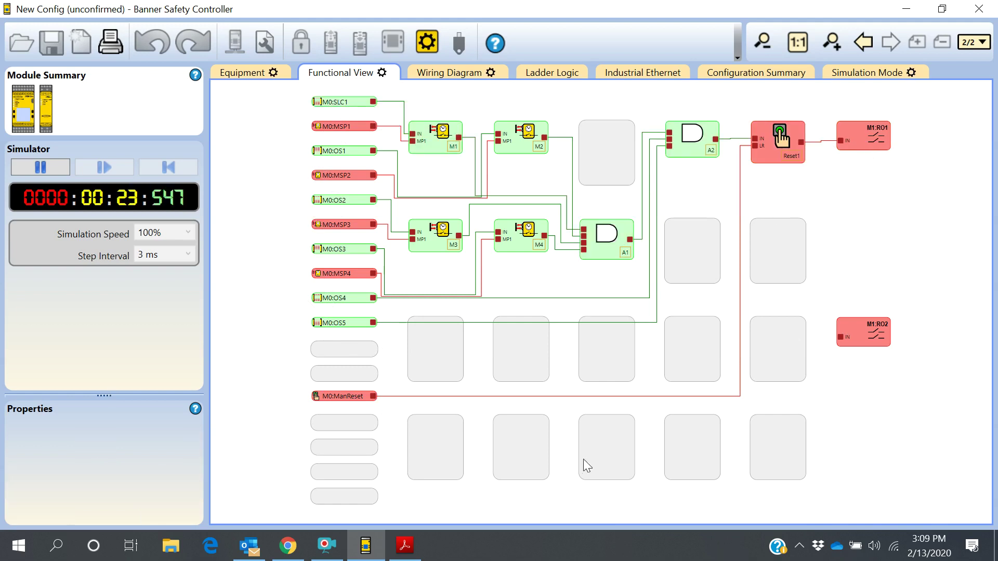
pyautogui.click(341, 397)
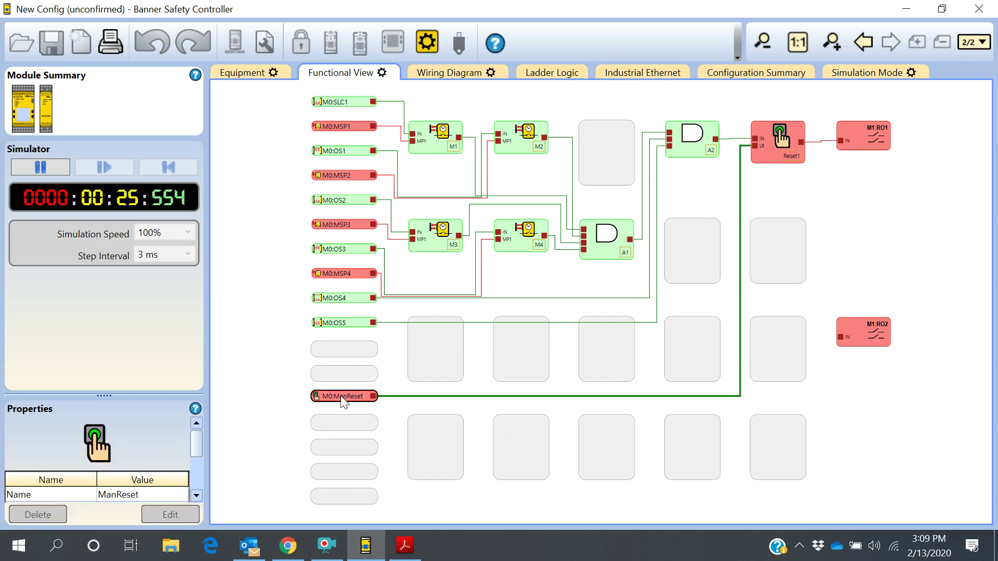
pyautogui.click(341, 398)
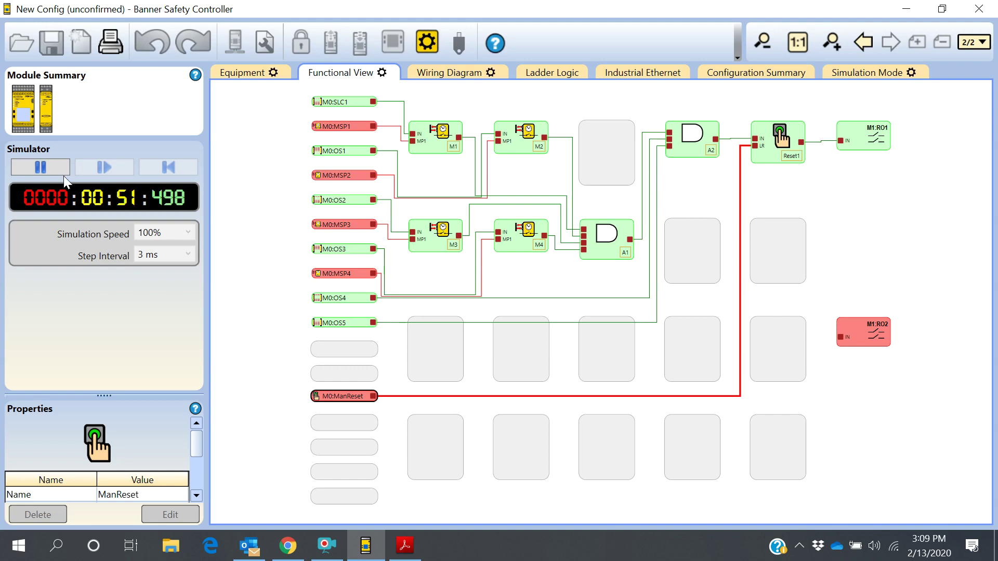
pyautogui.click(30, 168)
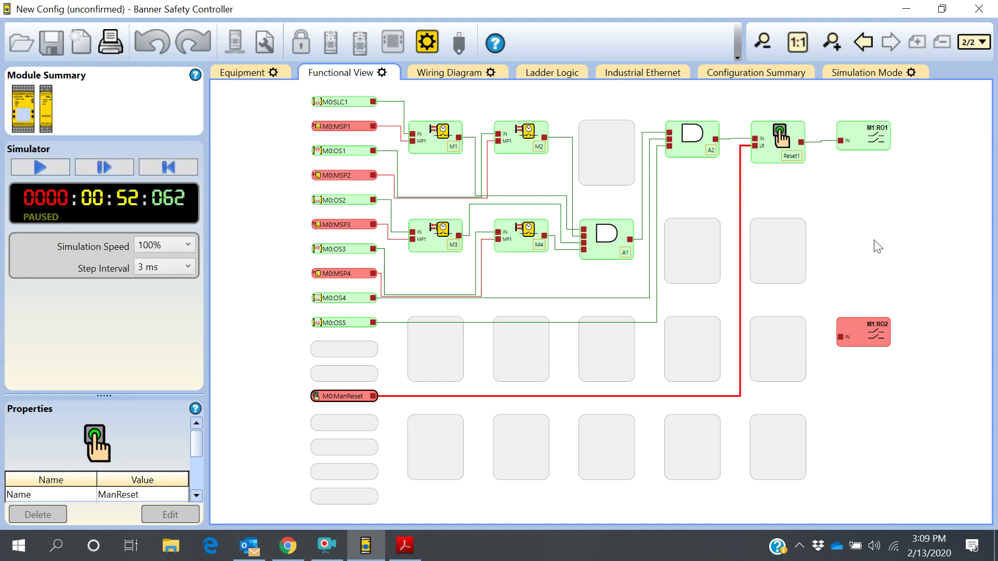